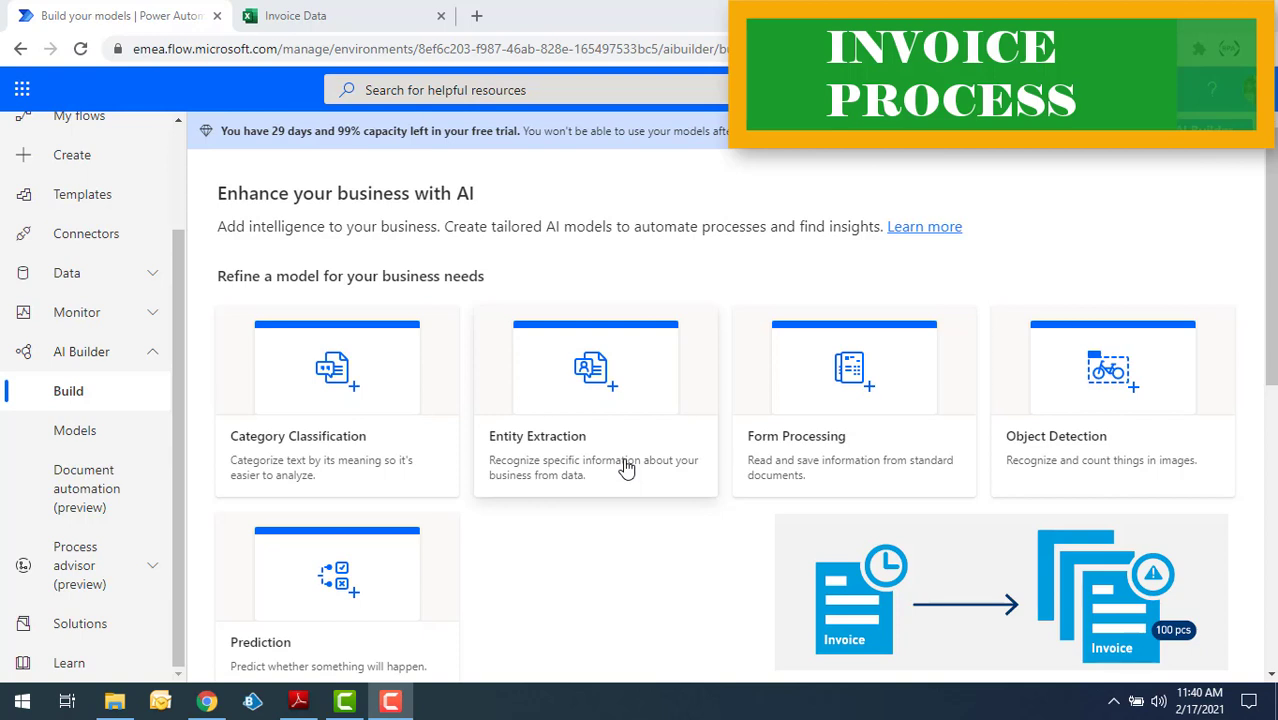
# Open the AI Builder Build page listing the model types that can be refined for business needs.
pyautogui.scroll(-1, 1037, 462)
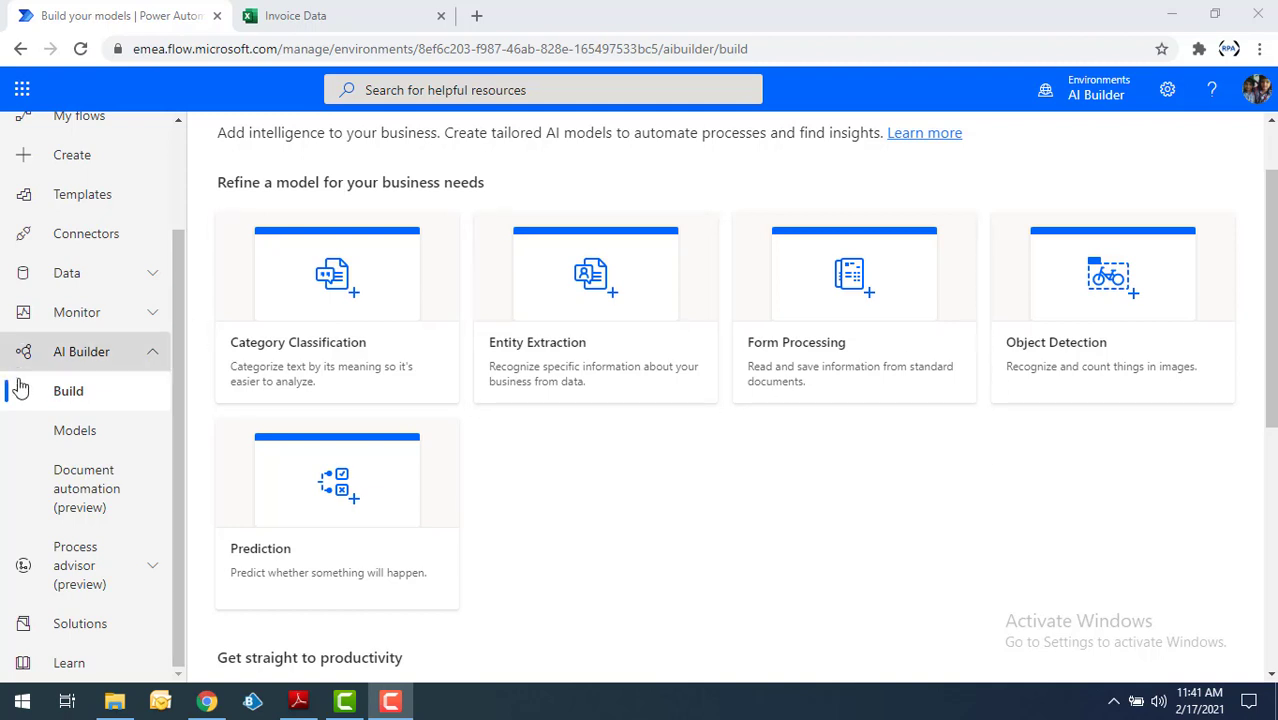
pyautogui.click(145, 356)
pyautogui.click(168, 490)
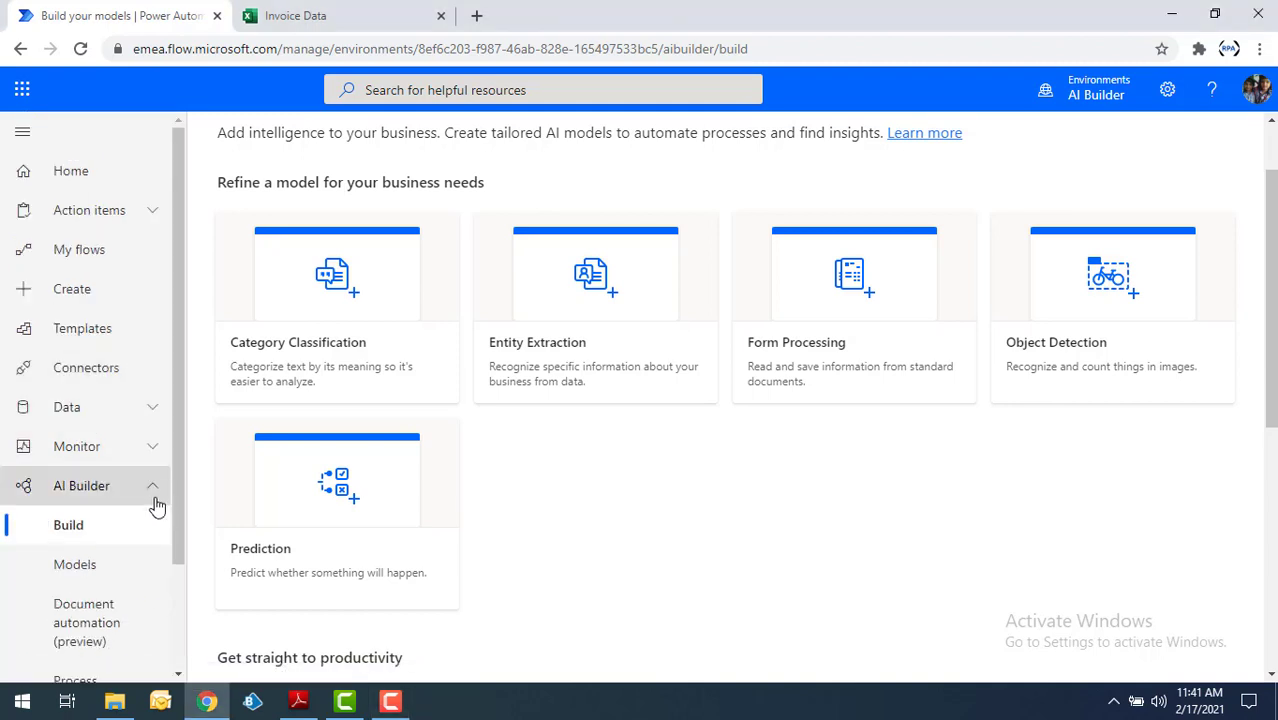
pyautogui.scroll(-2, 120, 488)
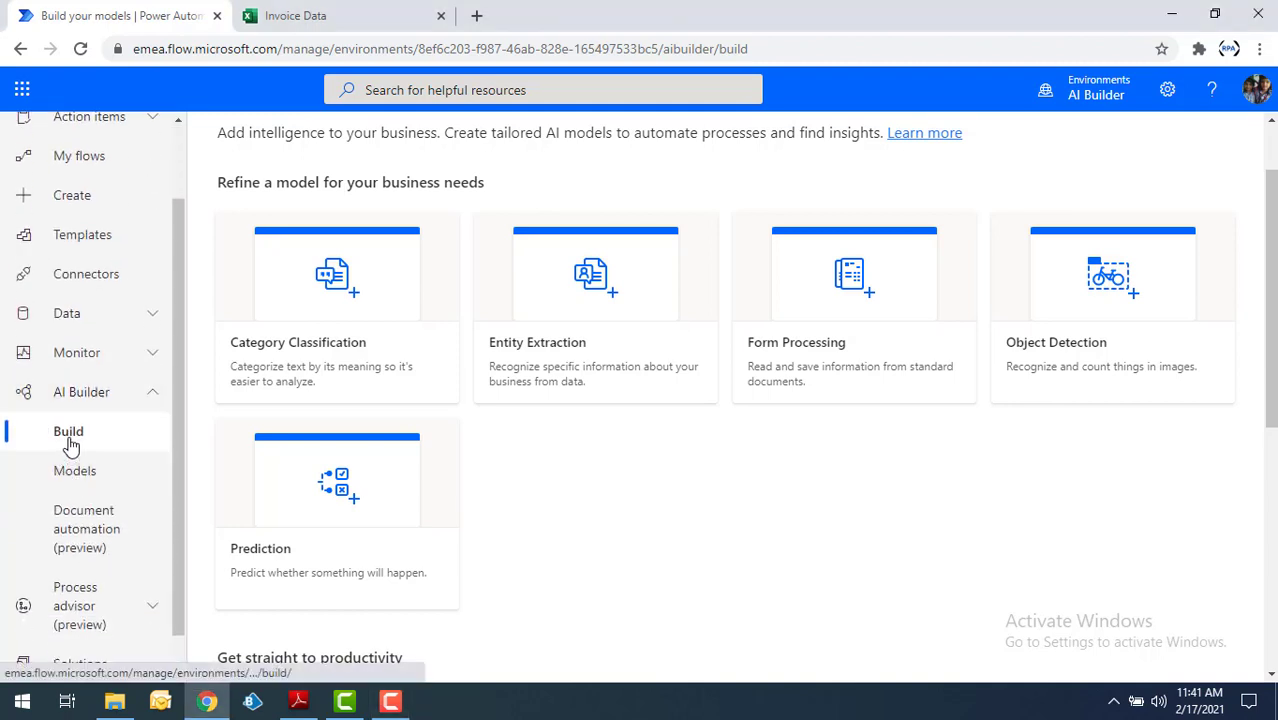
pyautogui.click(68, 432)
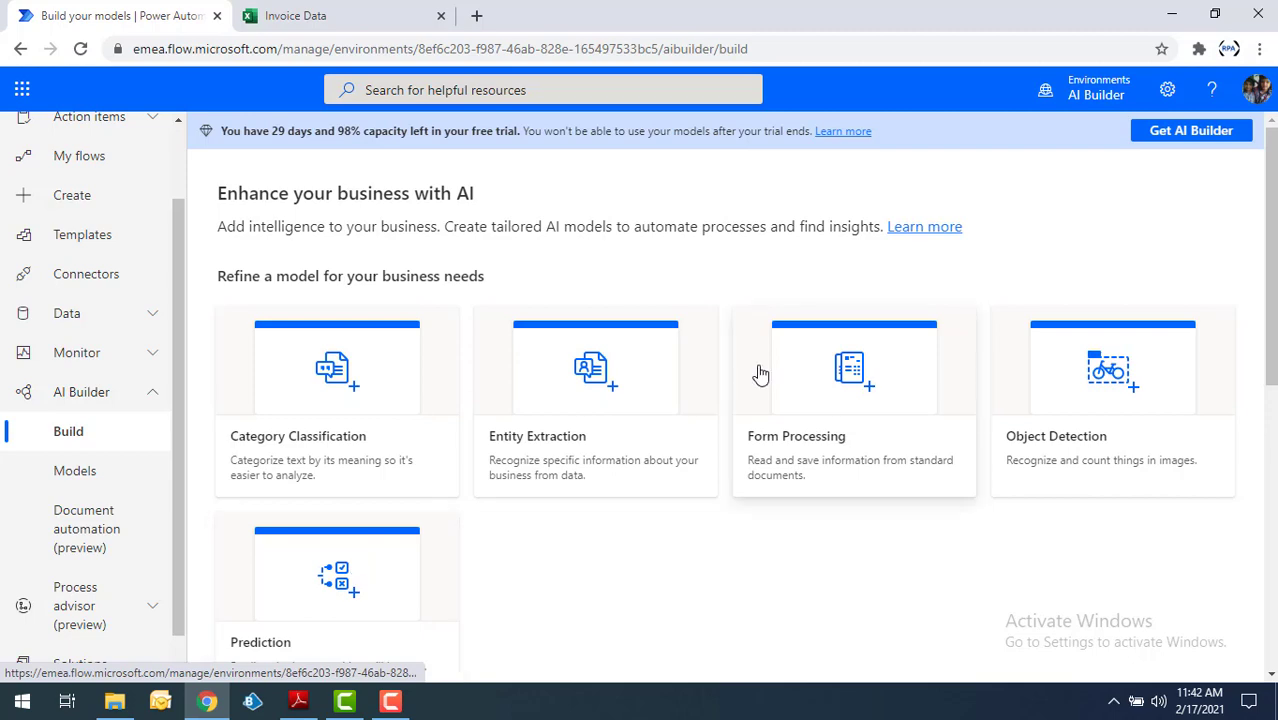
# Switch to the sample invoice in the PDF reader and examine its invoice number, bill-to name and total amount.
pyautogui.click(298, 701)
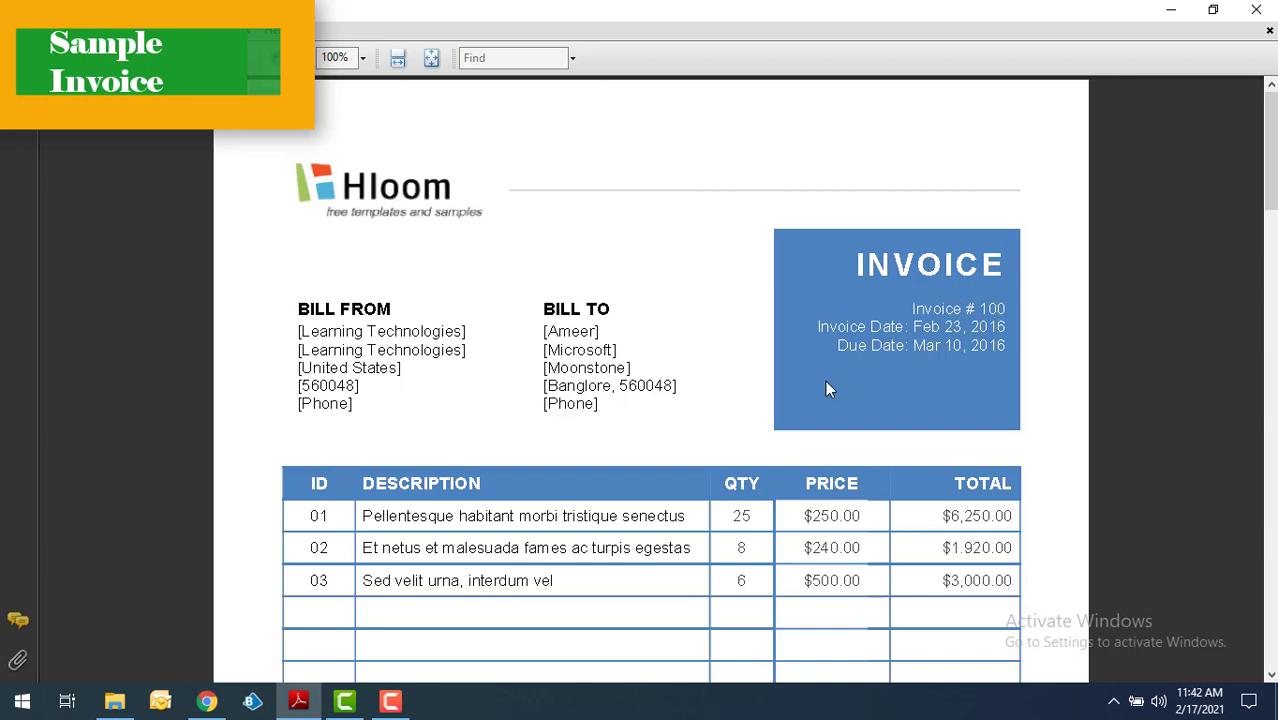
pyautogui.scroll(-1, 823, 390)
pyautogui.scroll(-3, 824, 394)
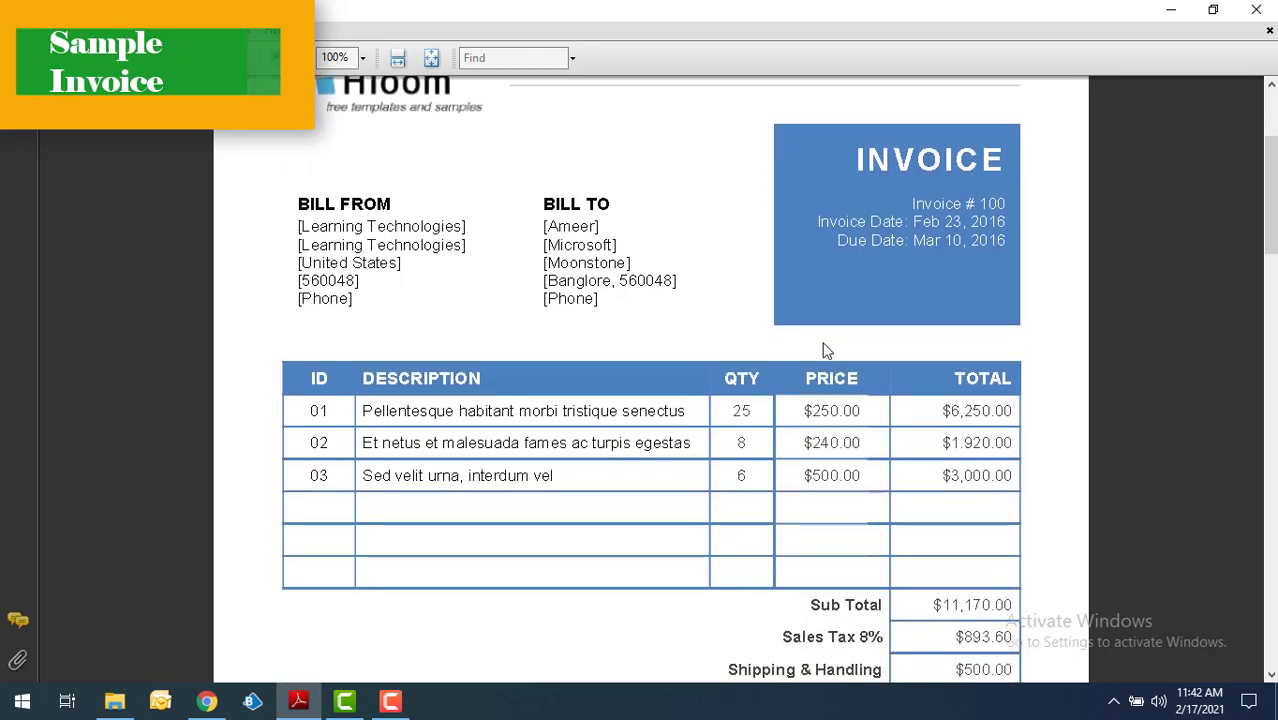
pyautogui.scroll(-2, 988, 651)
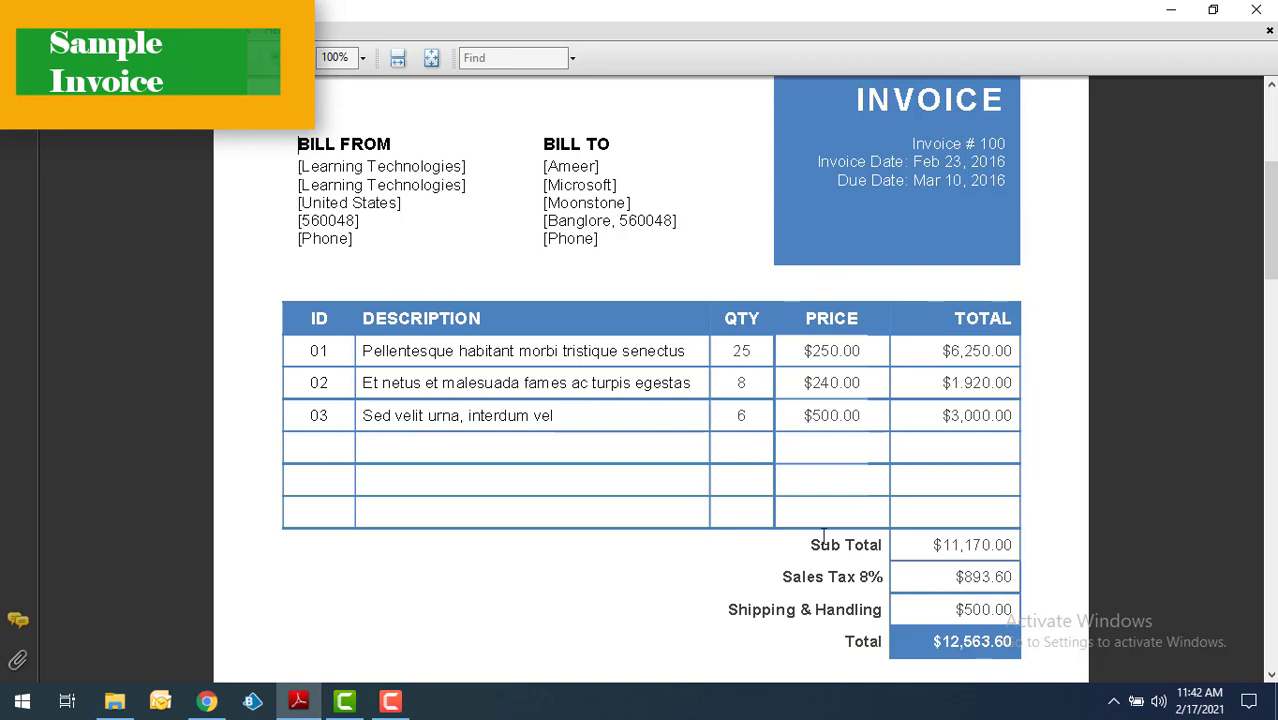
pyautogui.doubleClick(966, 641)
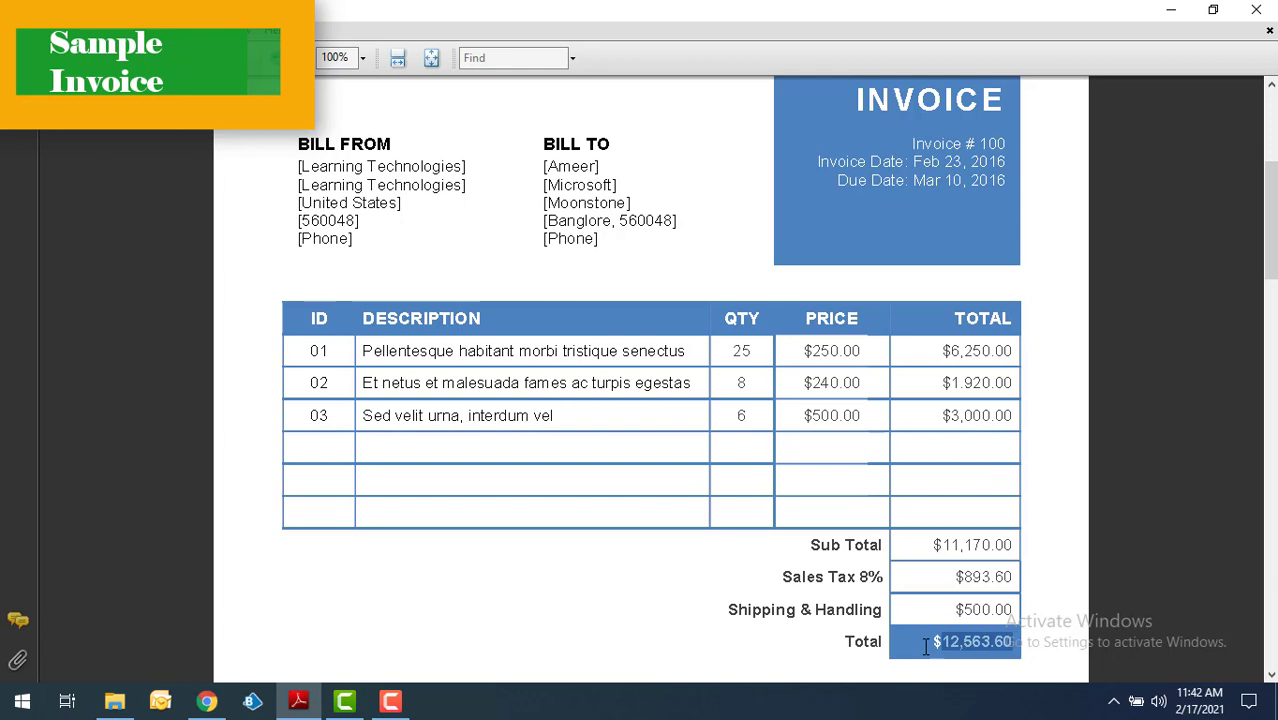
pyautogui.click(993, 143)
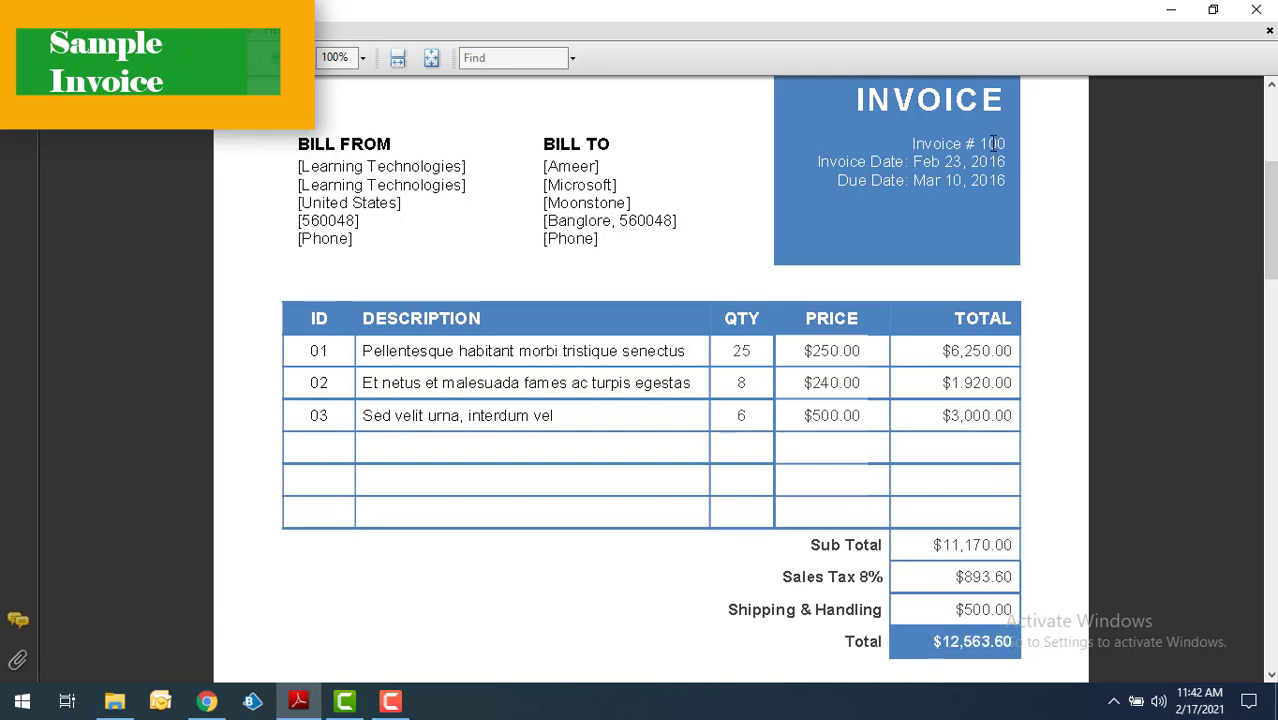
pyautogui.doubleClick(993, 143)
pyautogui.doubleClick(566, 168)
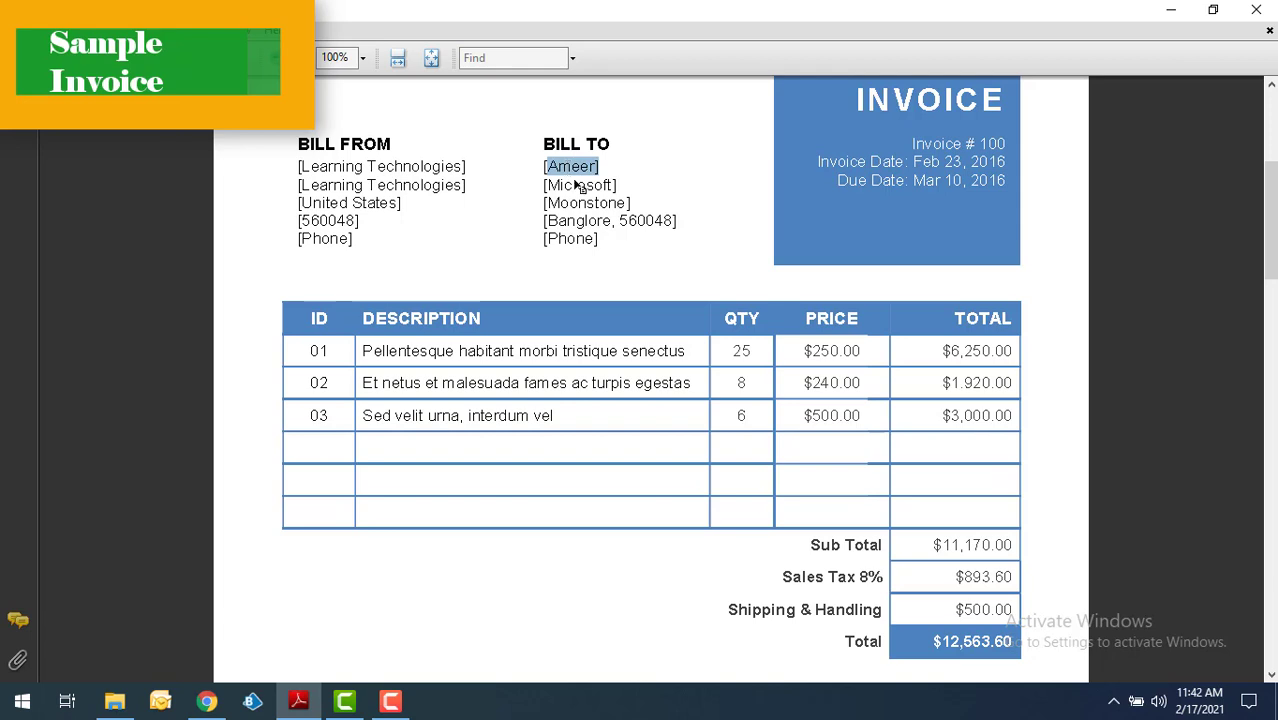
pyautogui.doubleClick(971, 643)
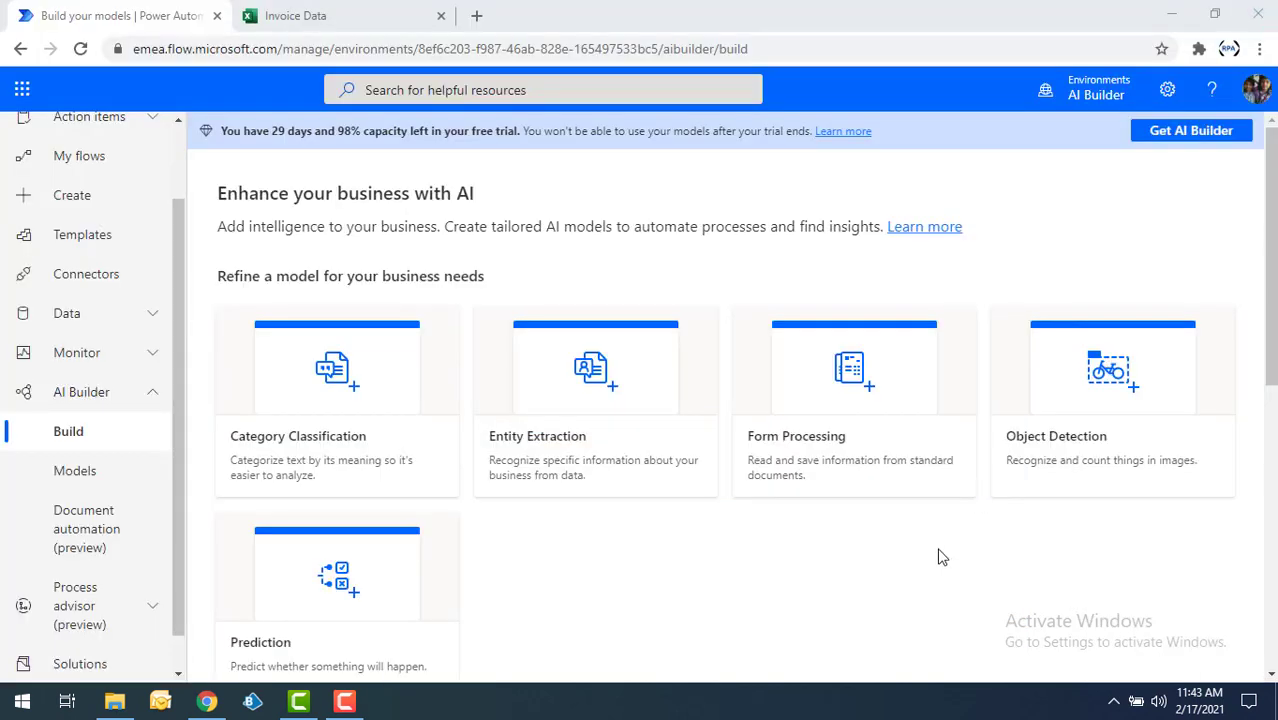
# Start a Form Processing model and name it AI Invoice Processing.
pyautogui.click(832, 378)
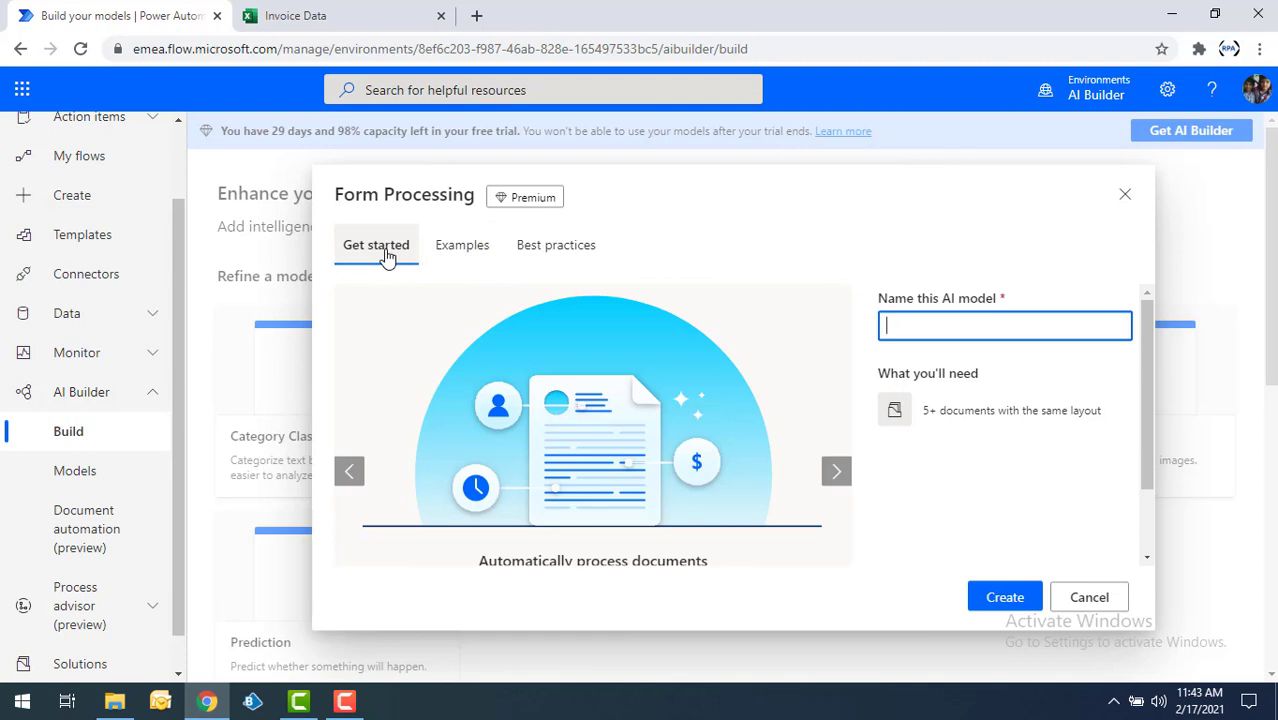
pyautogui.click(465, 262)
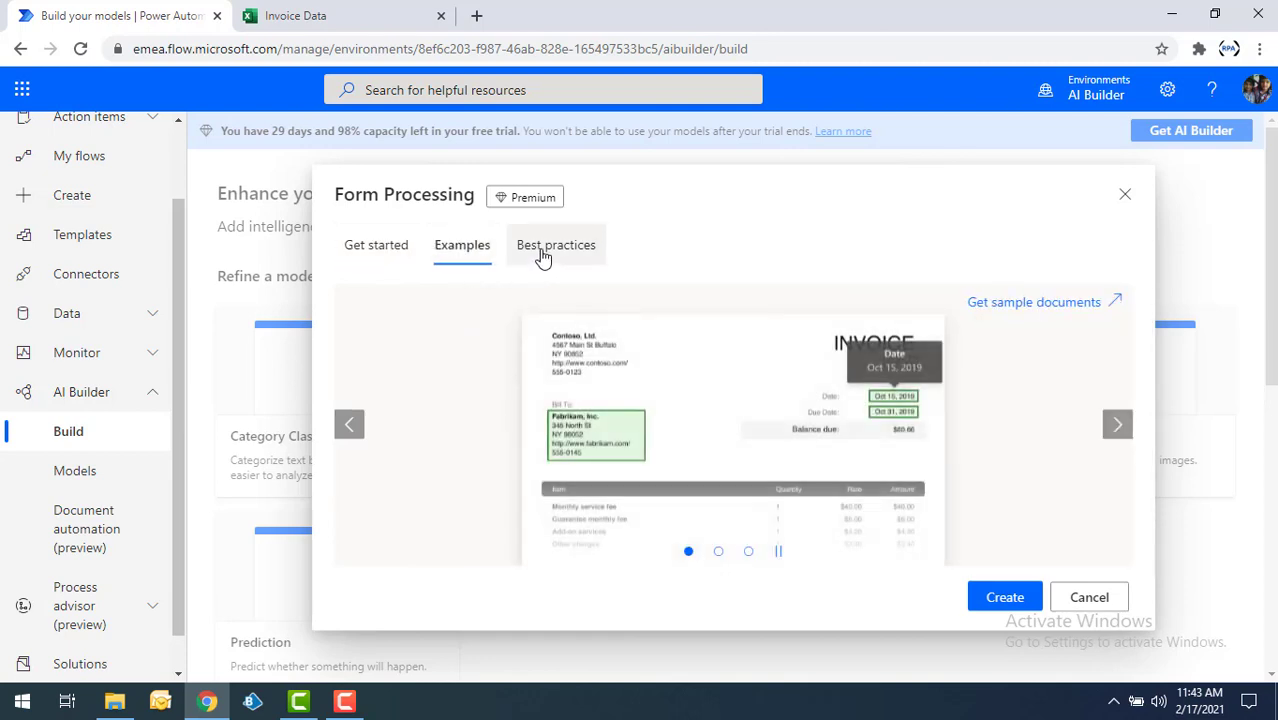
pyautogui.click(543, 257)
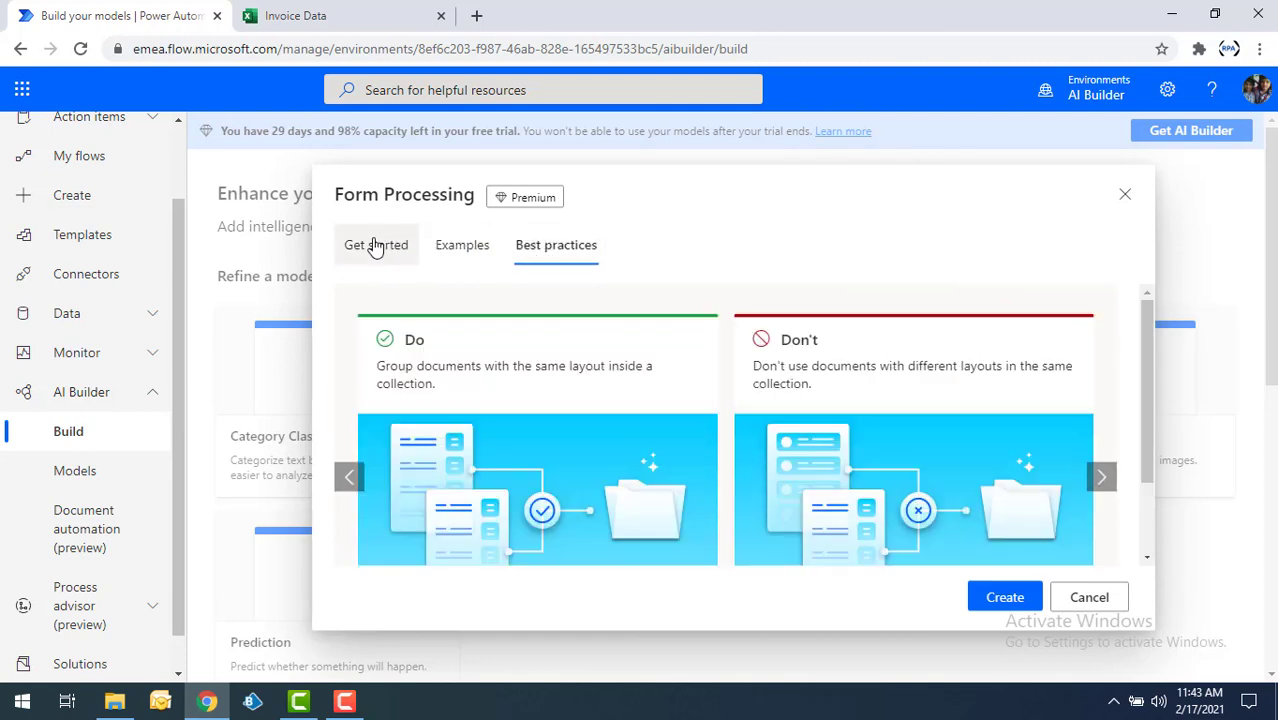
pyautogui.click(371, 248)
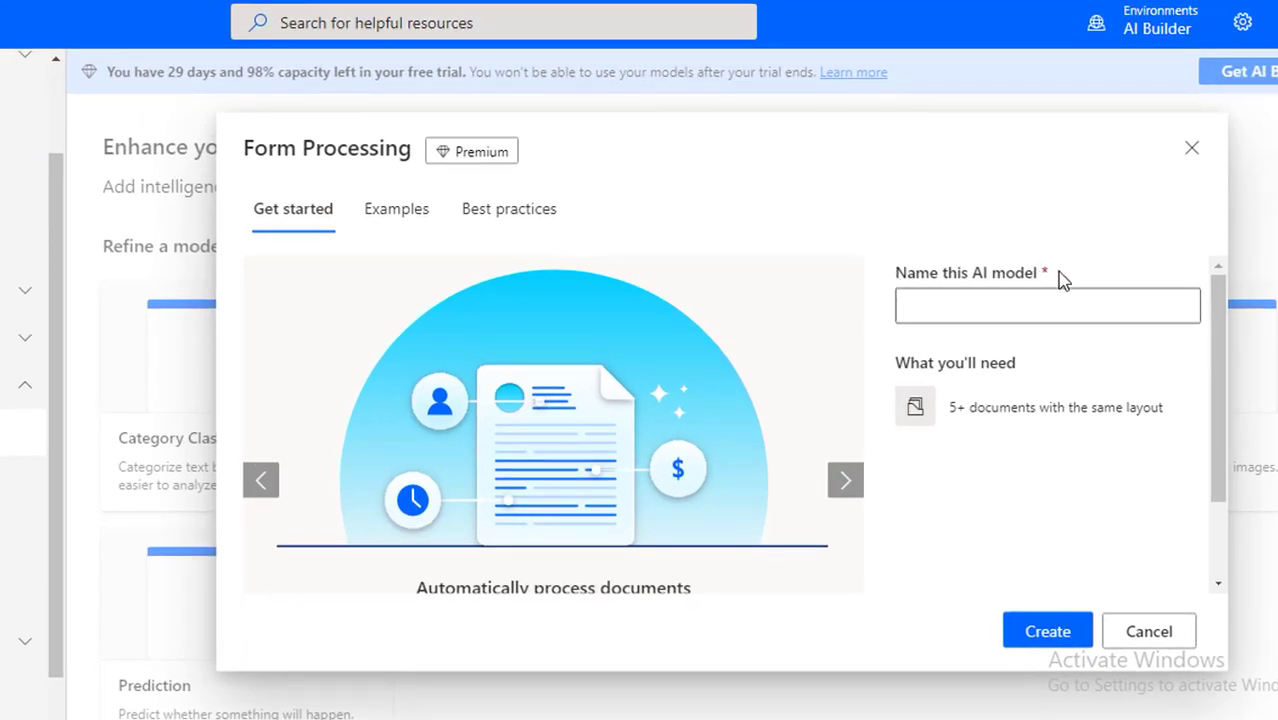
pyautogui.click(1010, 301)
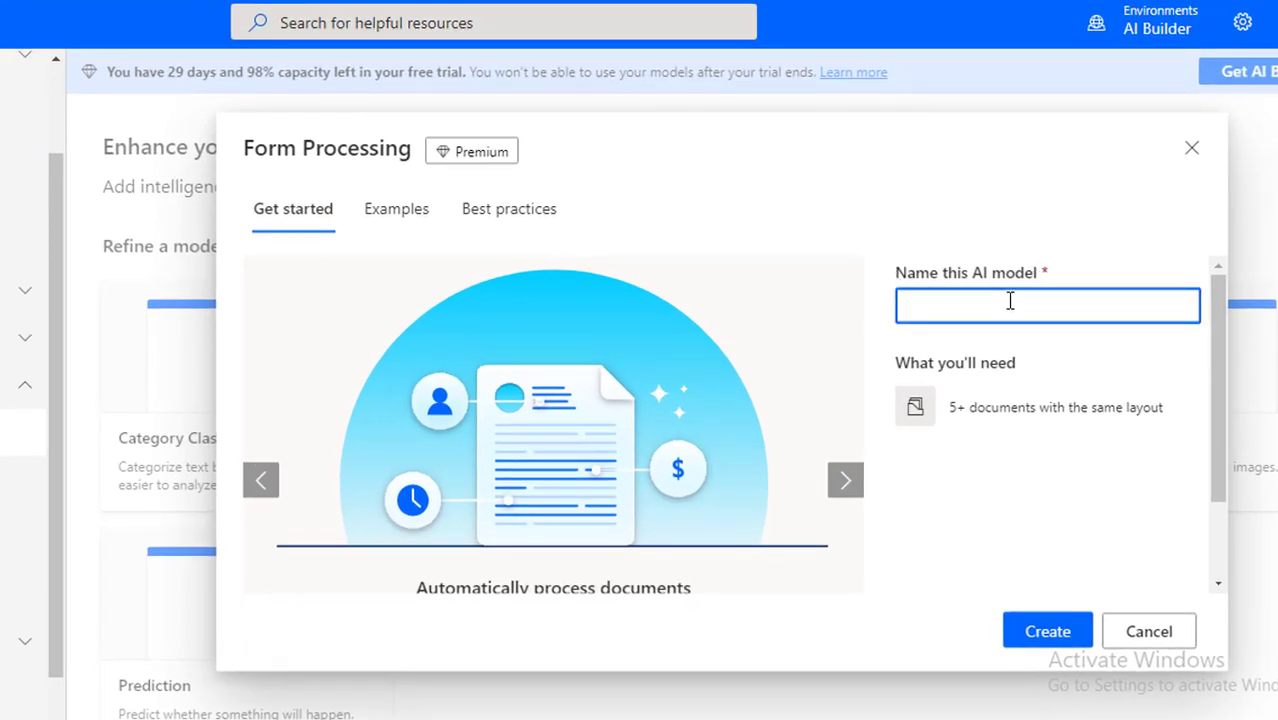
pyautogui.write('AI Invoice Processing')
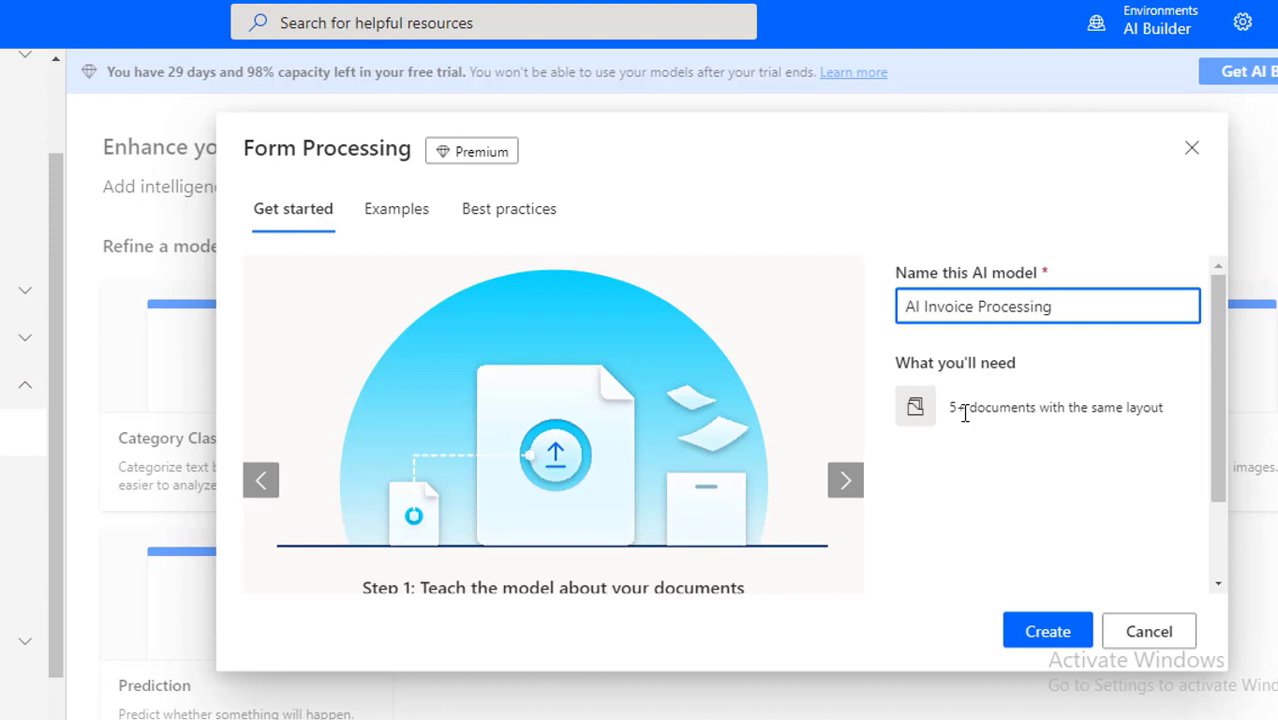
# Review the Form Processing examples of detected fields and the best practices for preparing documents.
pyautogui.click(414, 236)
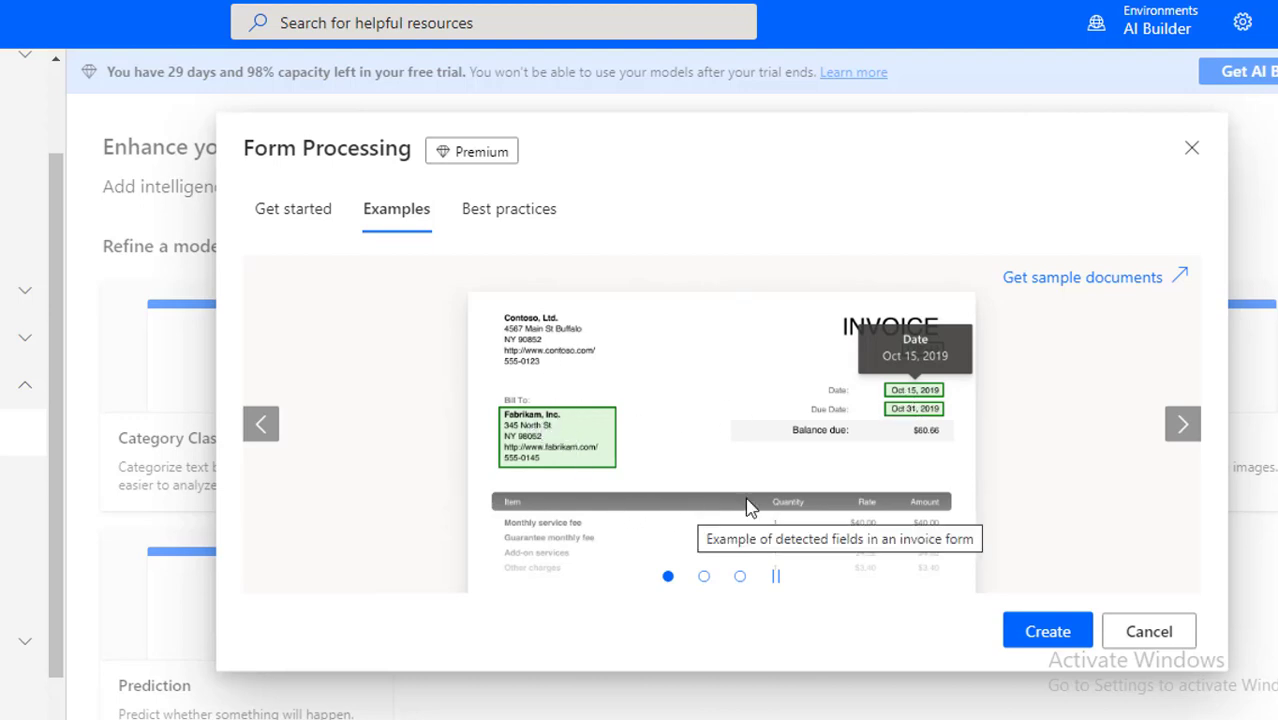
pyautogui.click(1183, 424)
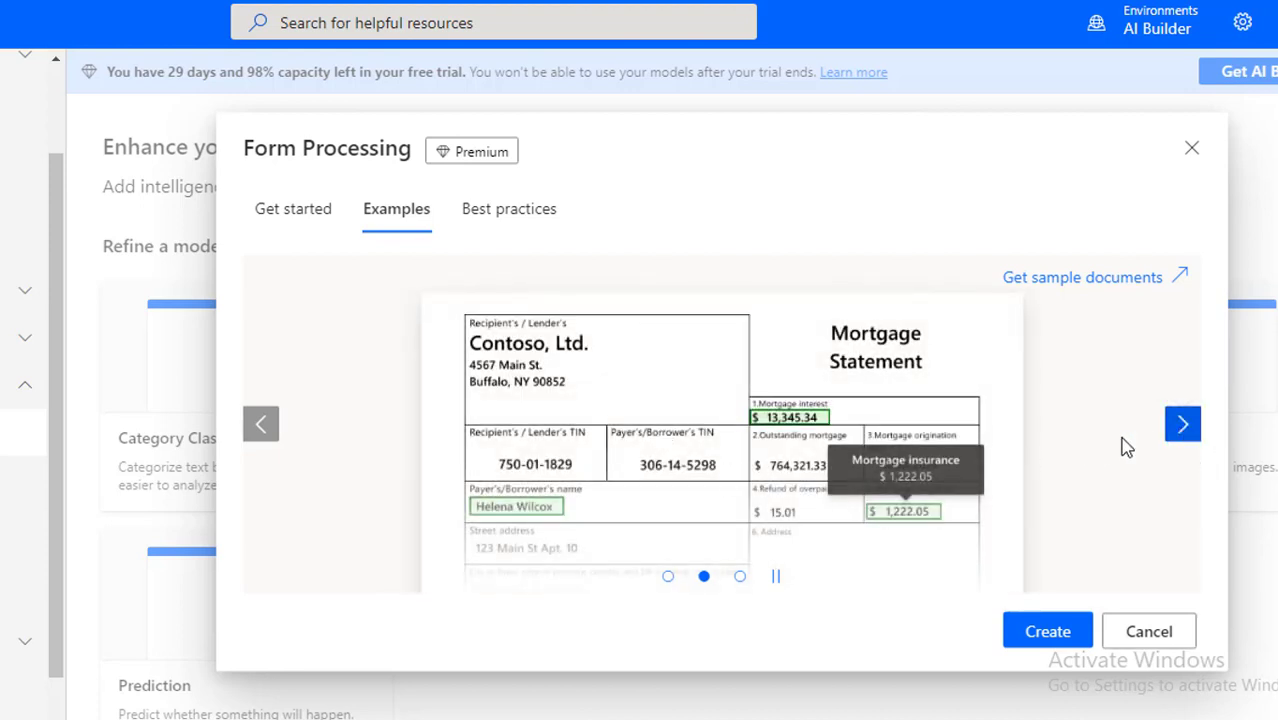
pyautogui.click(1183, 427)
pyautogui.click(1184, 428)
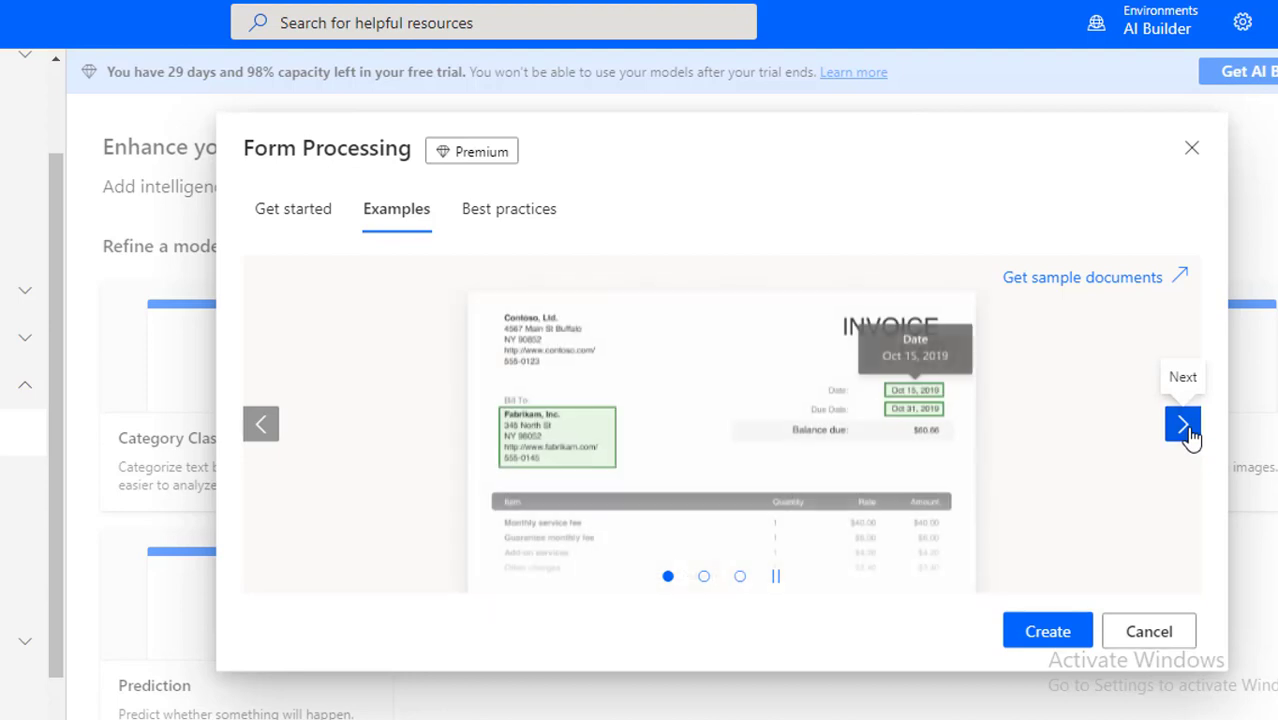
pyautogui.click(1184, 428)
pyautogui.click(512, 214)
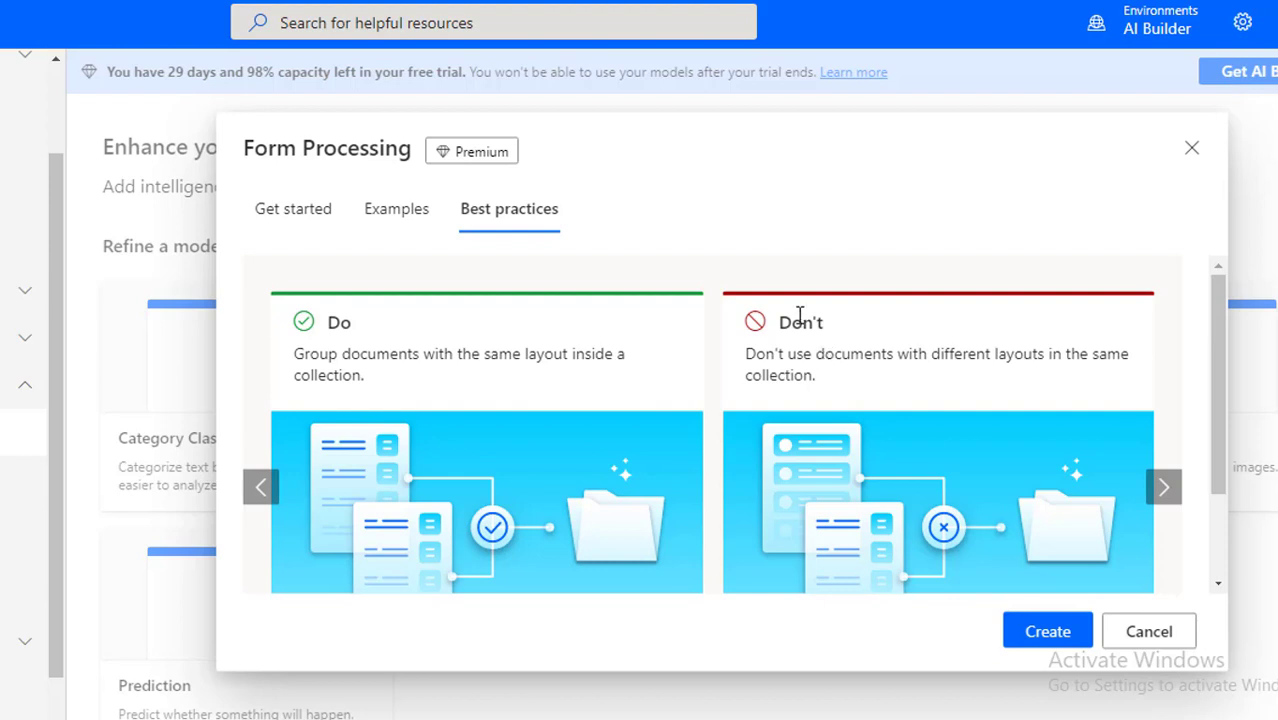
pyautogui.click(1155, 483)
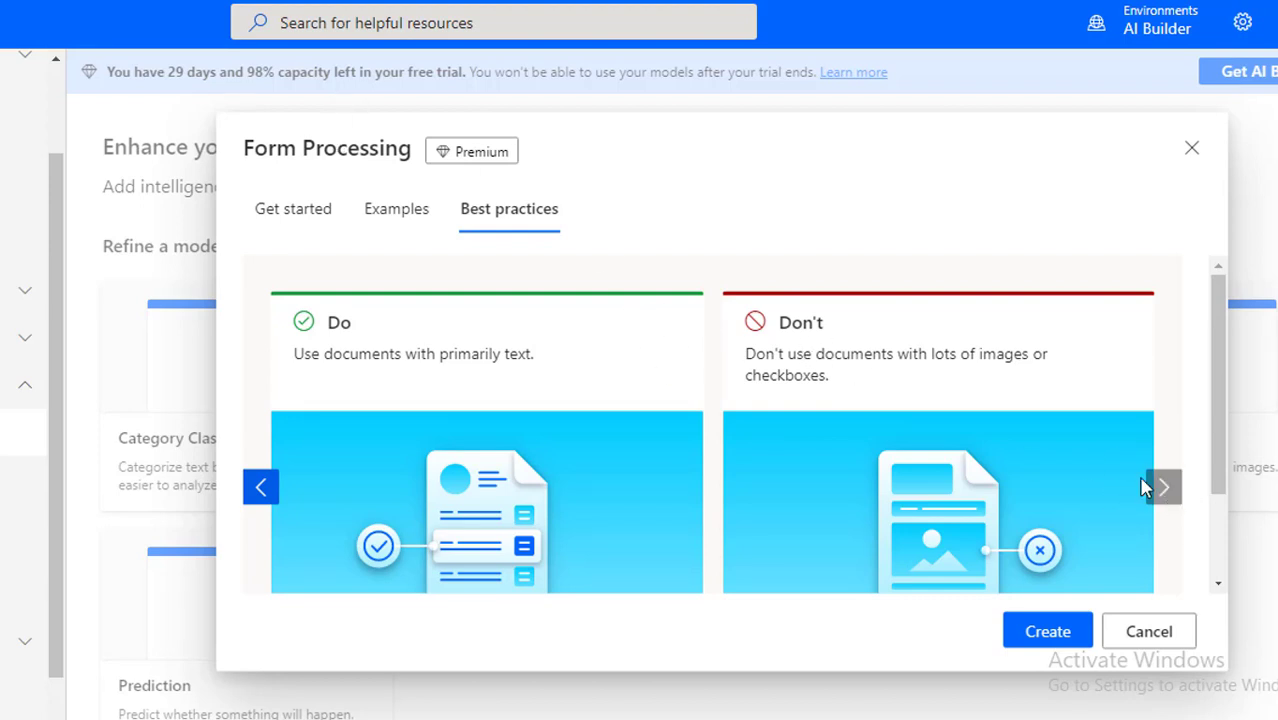
pyautogui.click(1163, 487)
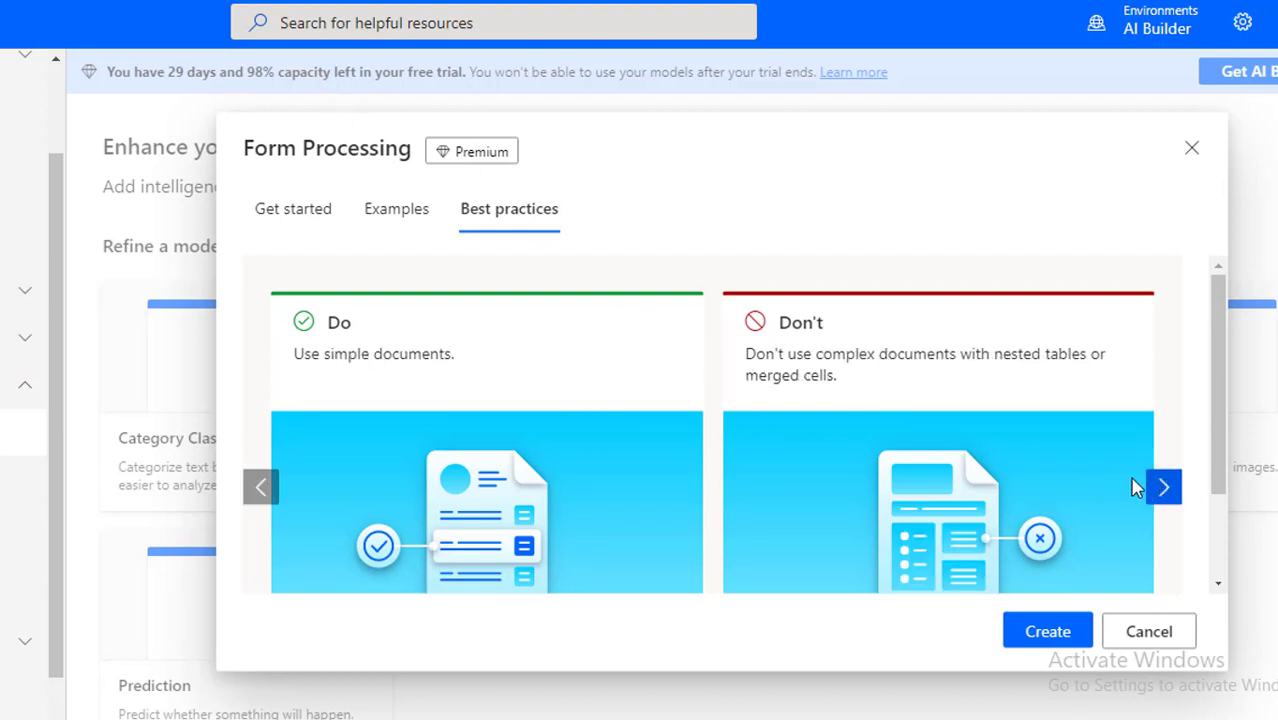
pyautogui.click(1180, 499)
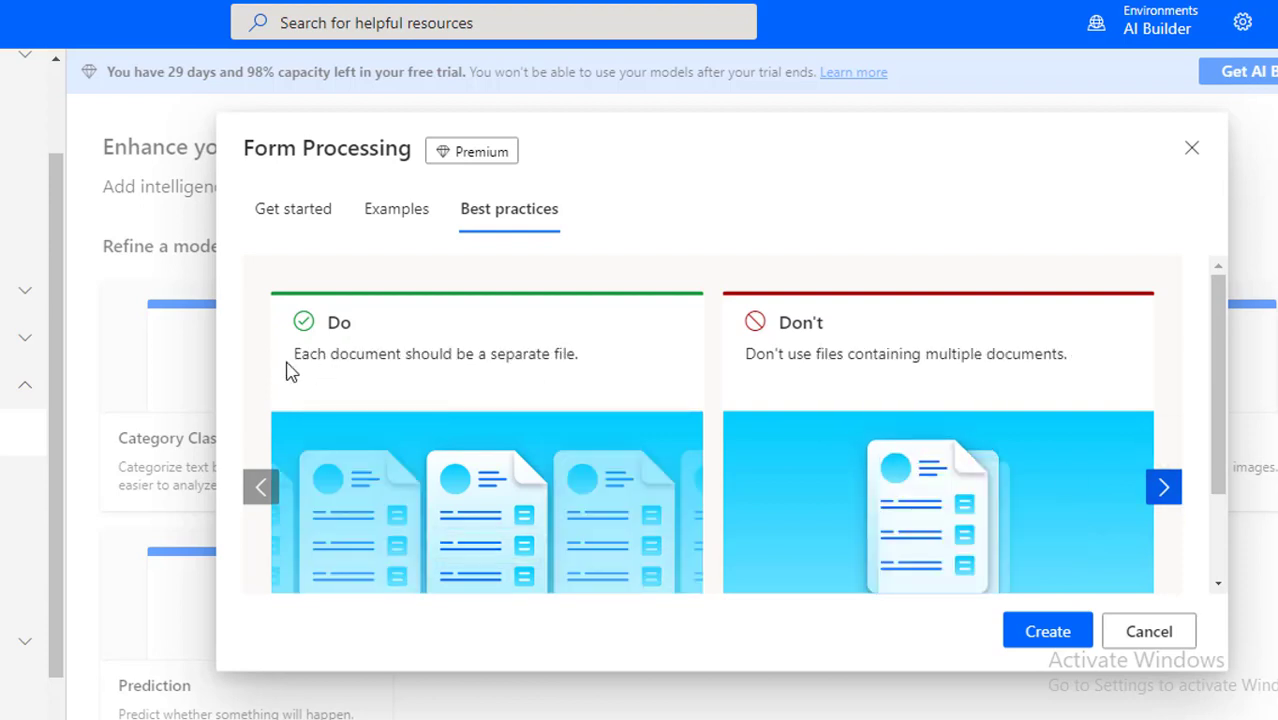
pyautogui.click(1164, 498)
pyautogui.click(1166, 499)
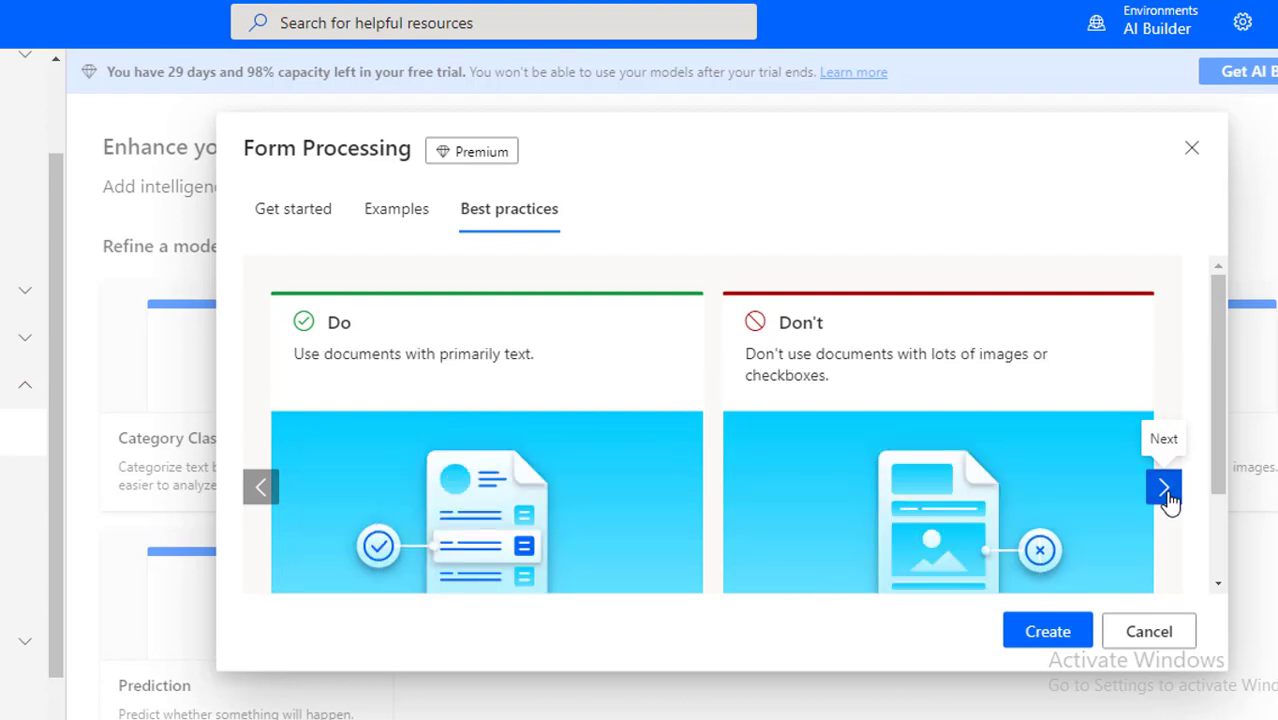
pyautogui.click(306, 218)
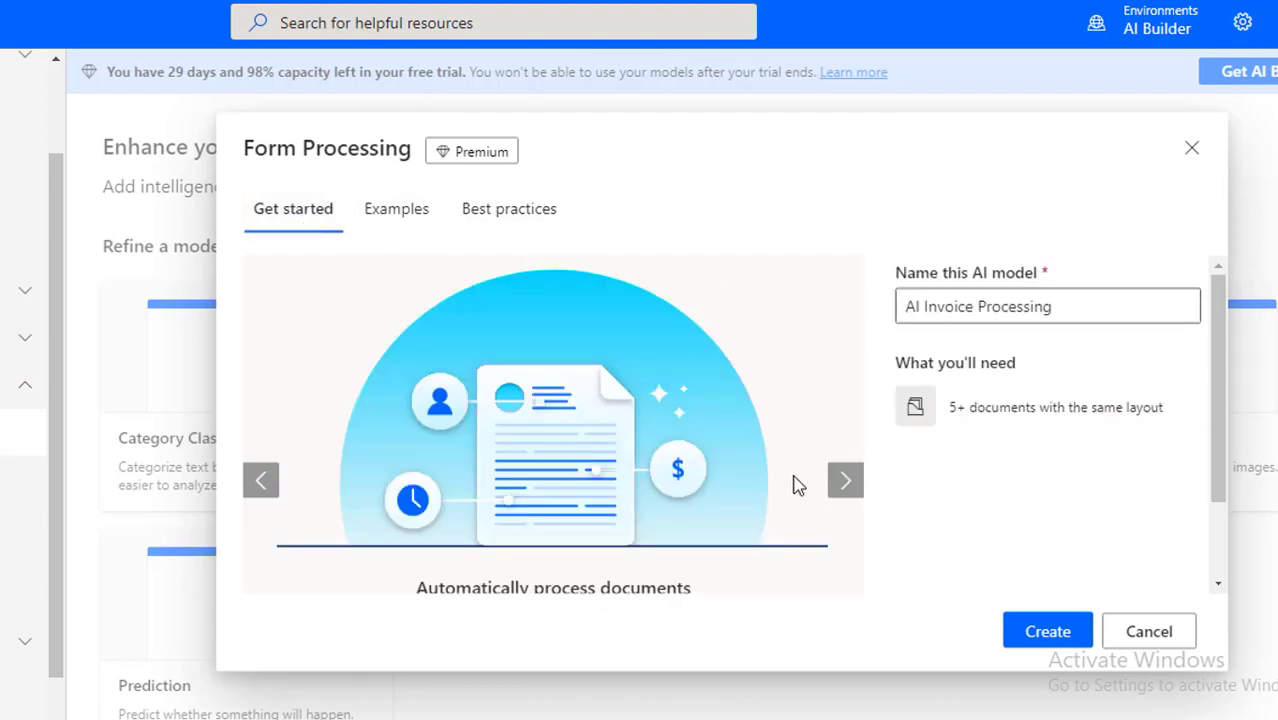
# Create the model and add Invoice No, Name and Amount as the fields to extract.
pyautogui.click(1055, 645)
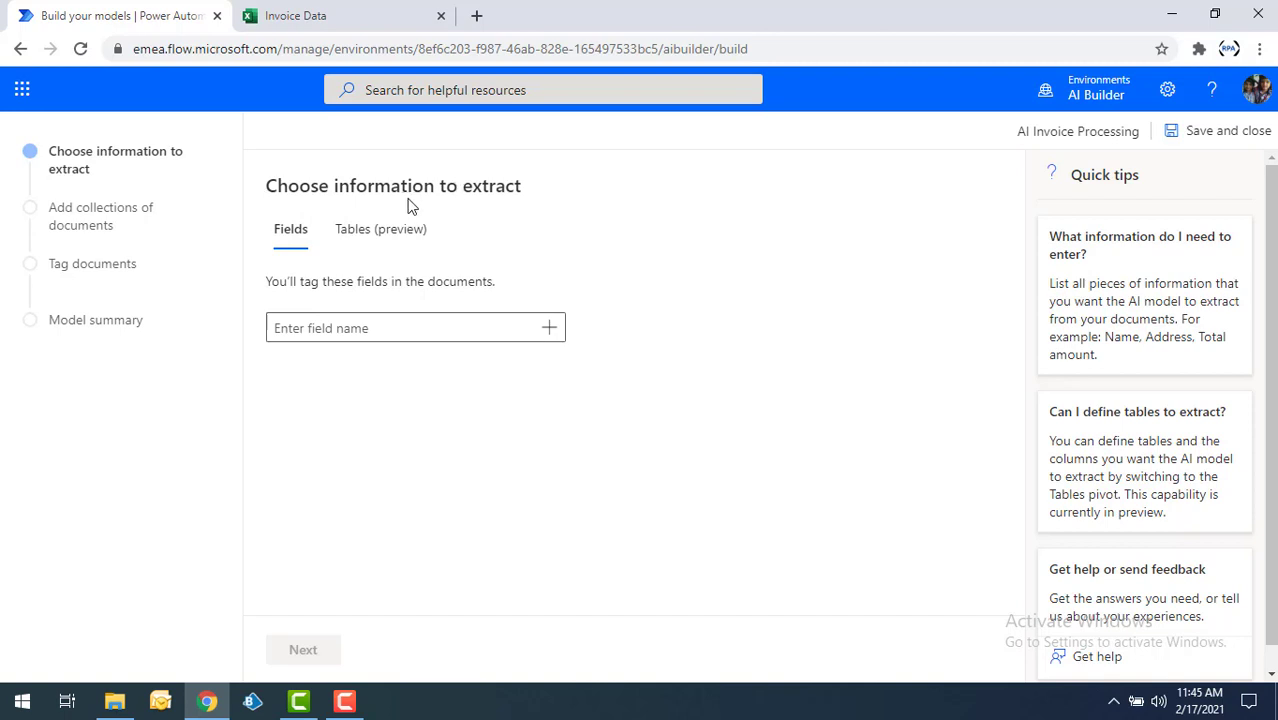
pyautogui.click(337, 328)
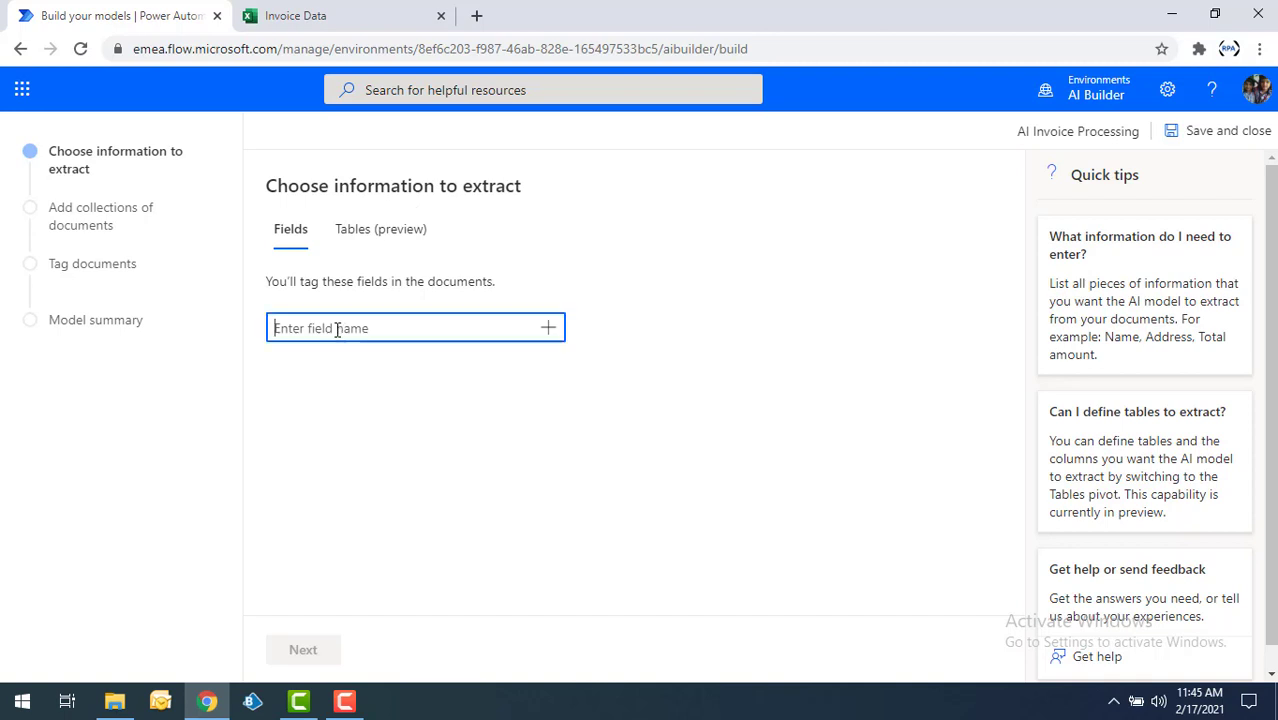
pyautogui.write('Invoice No')
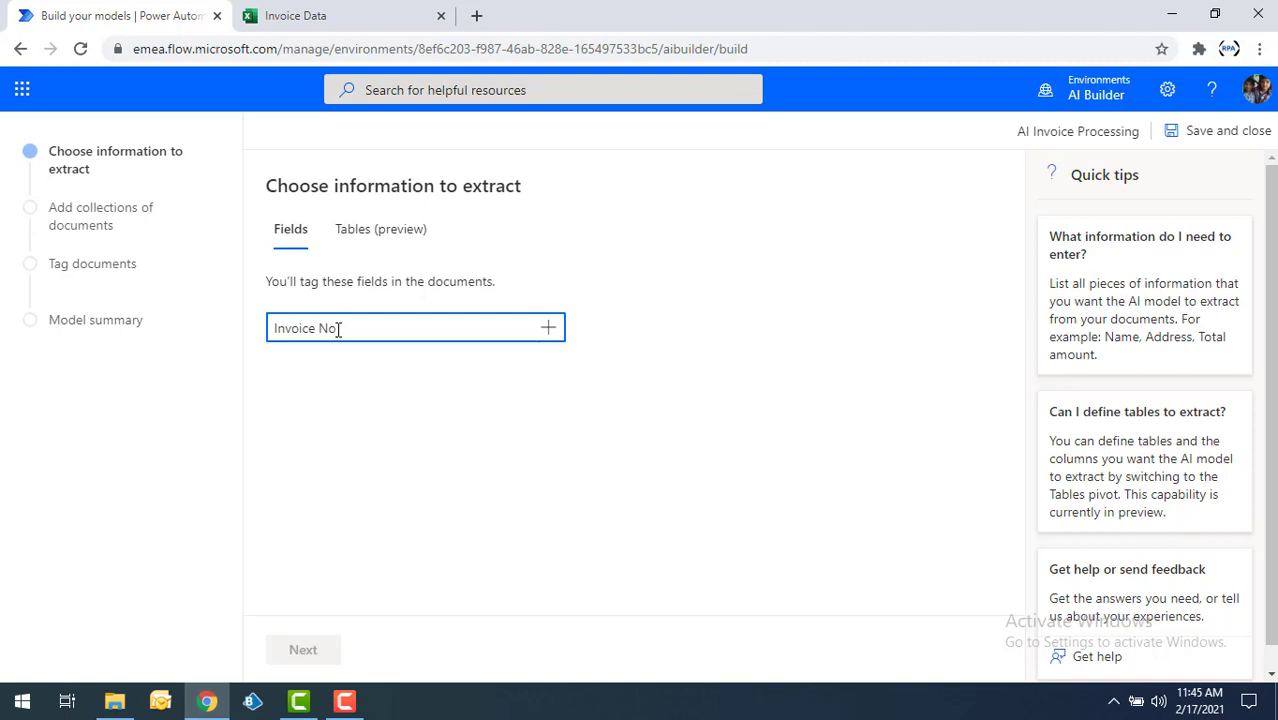
pyautogui.click(553, 331)
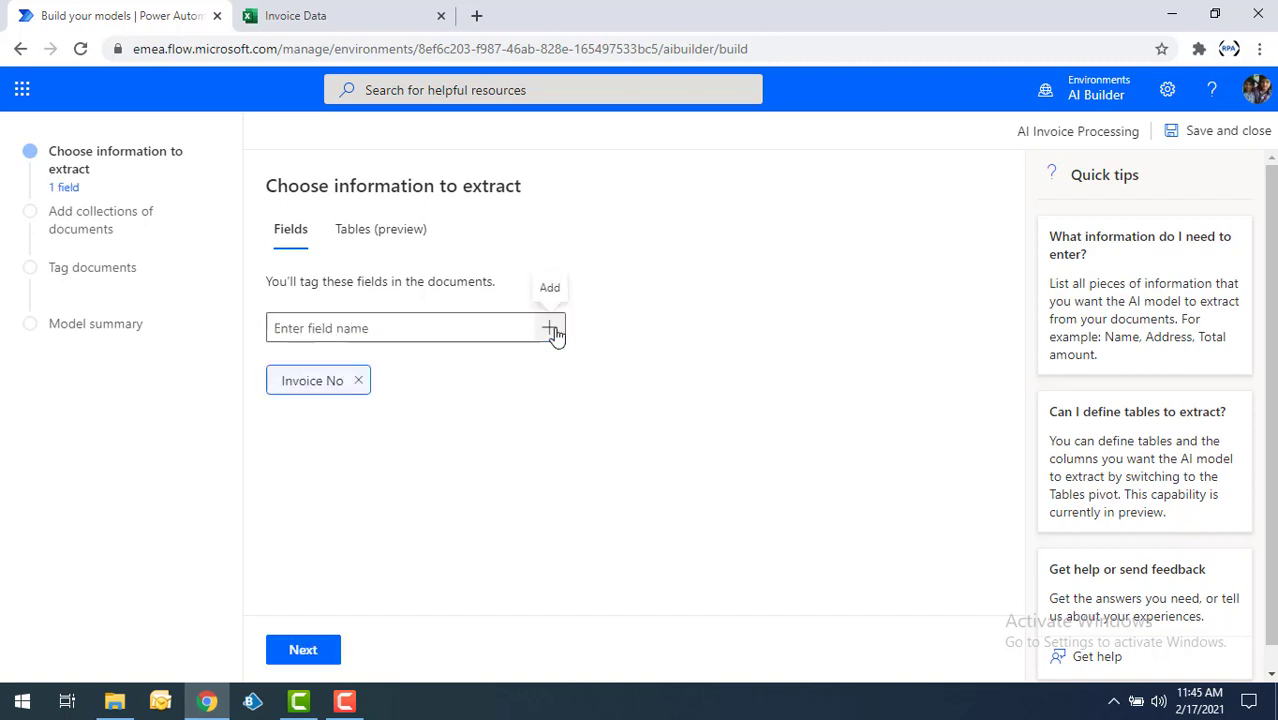
pyautogui.click(327, 330)
pyautogui.write('Name')
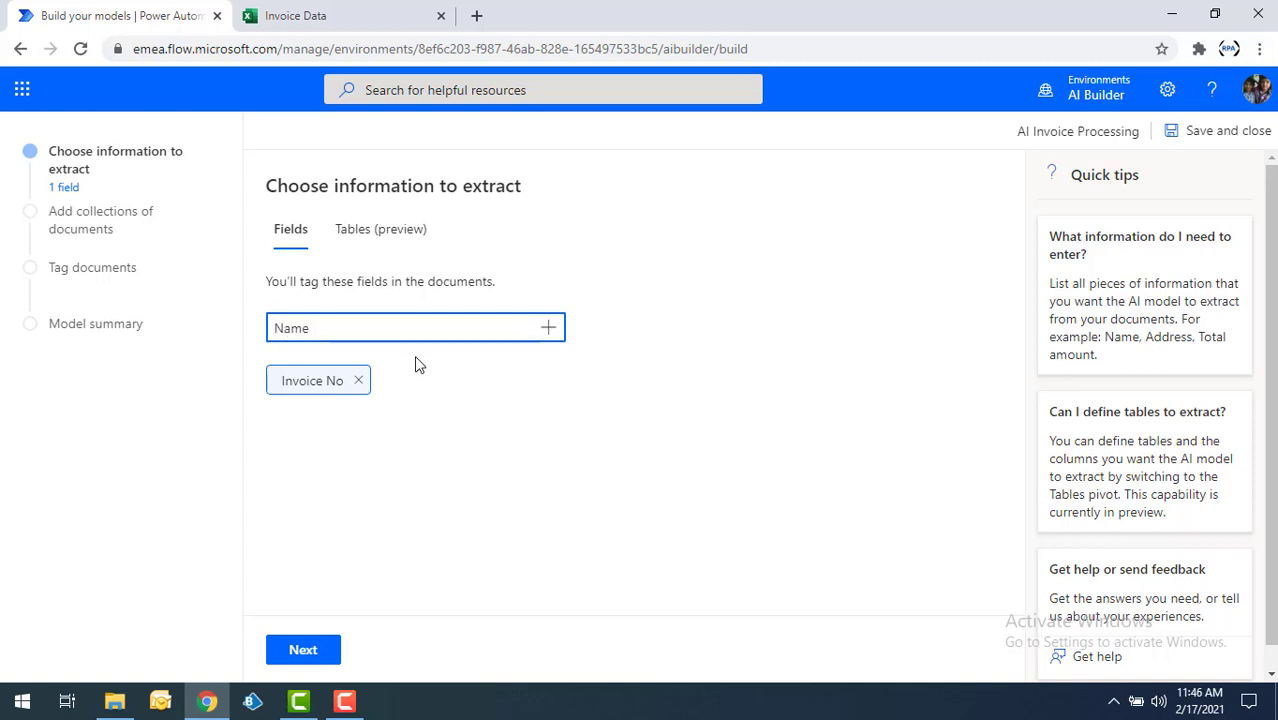
pyautogui.click(551, 330)
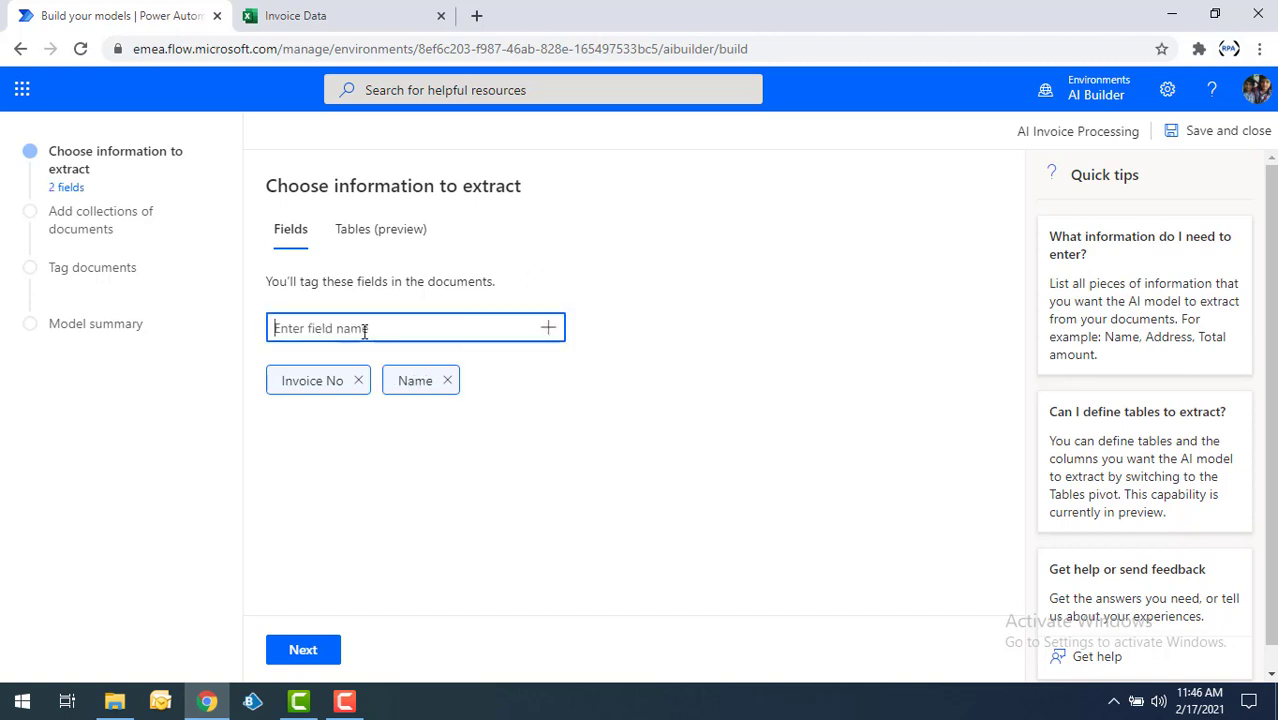
pyautogui.write('Amount')
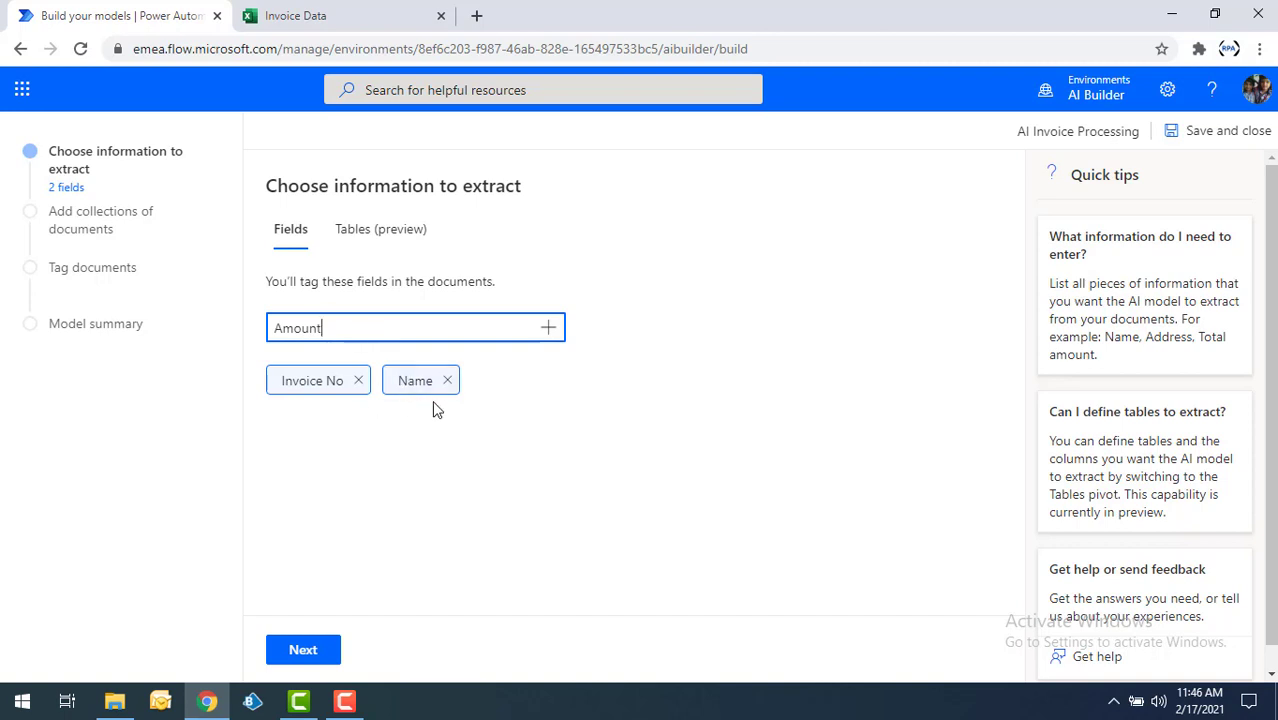
pyautogui.click(548, 330)
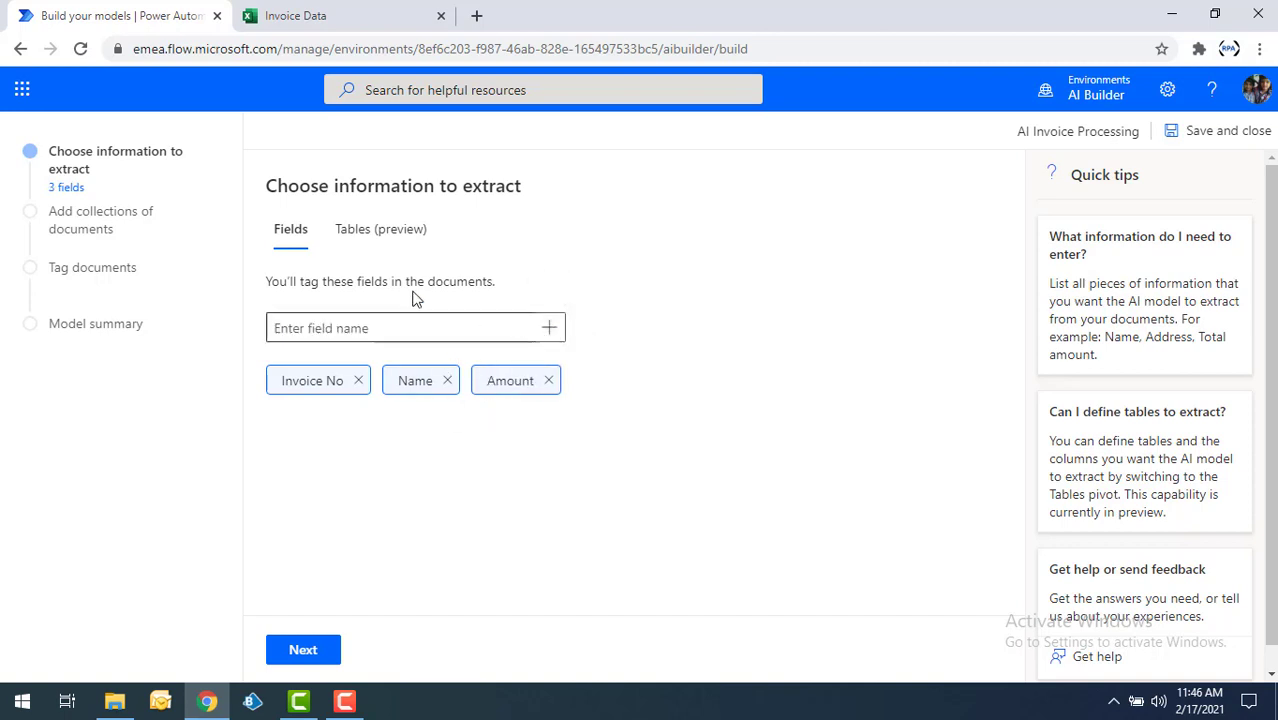
# Check the table extraction option, keep the three chosen fields, and create a new document collection.
pyautogui.click(360, 246)
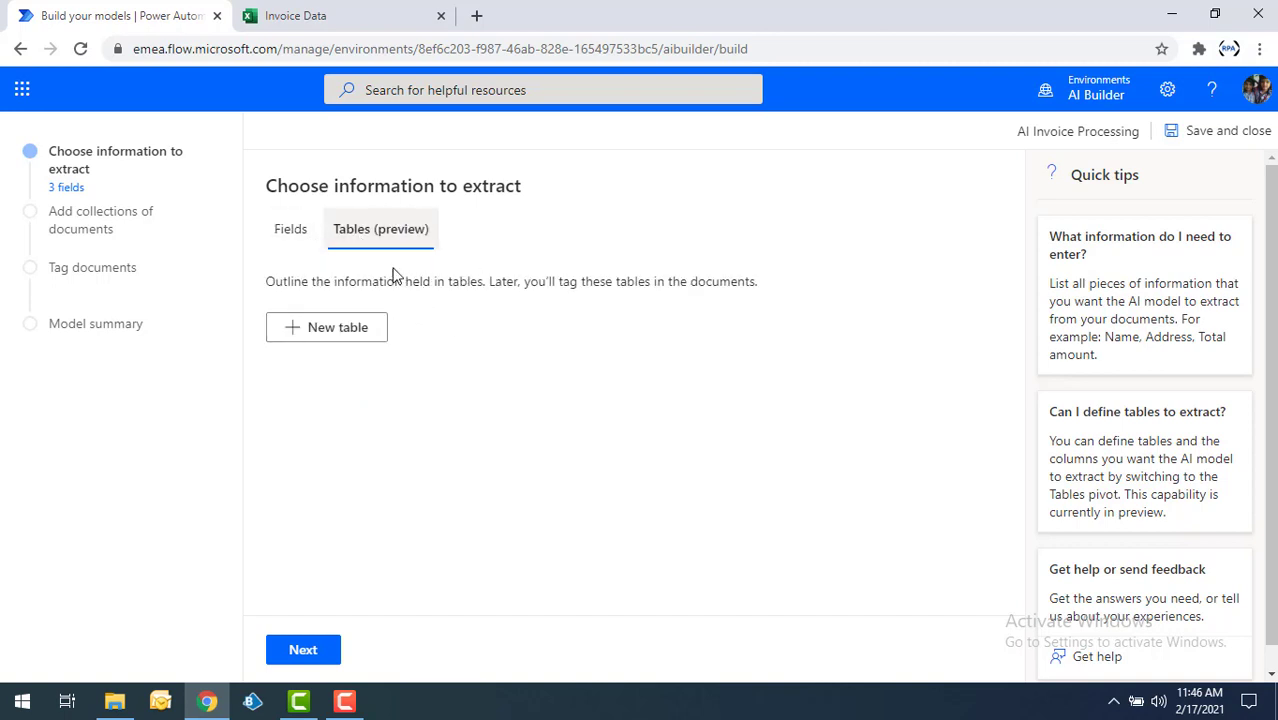
pyautogui.click(296, 240)
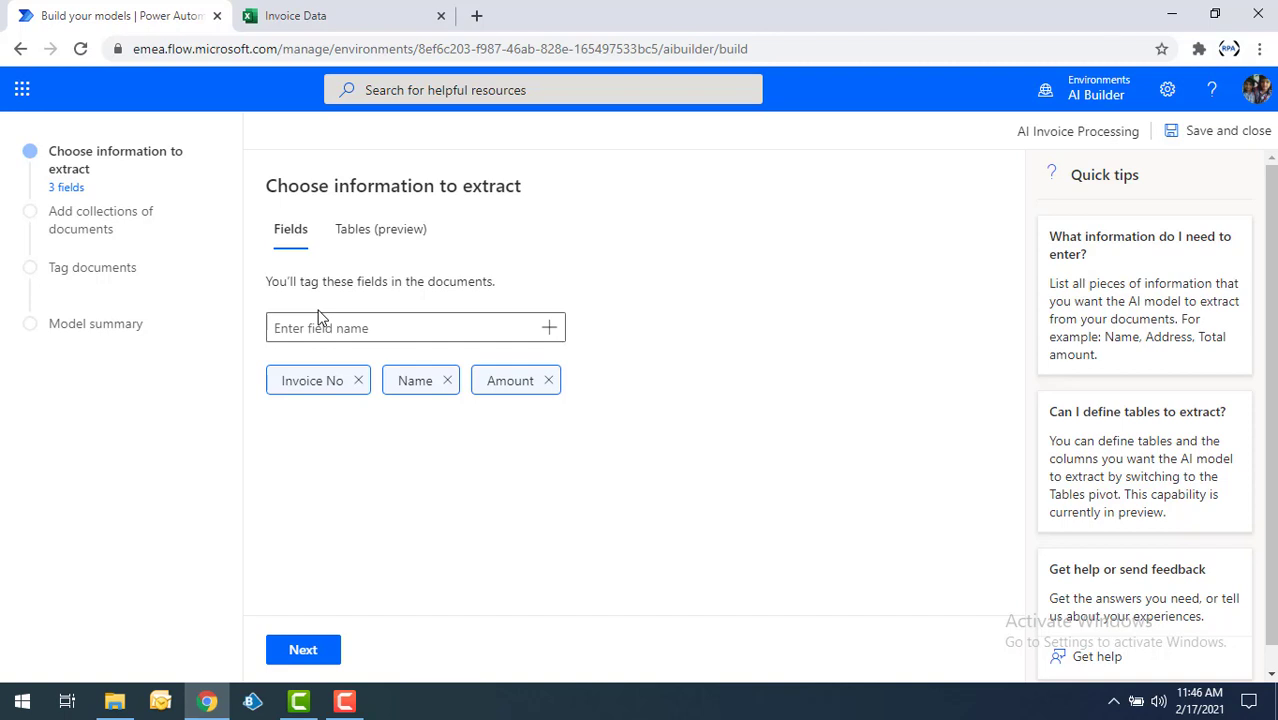
pyautogui.click(311, 654)
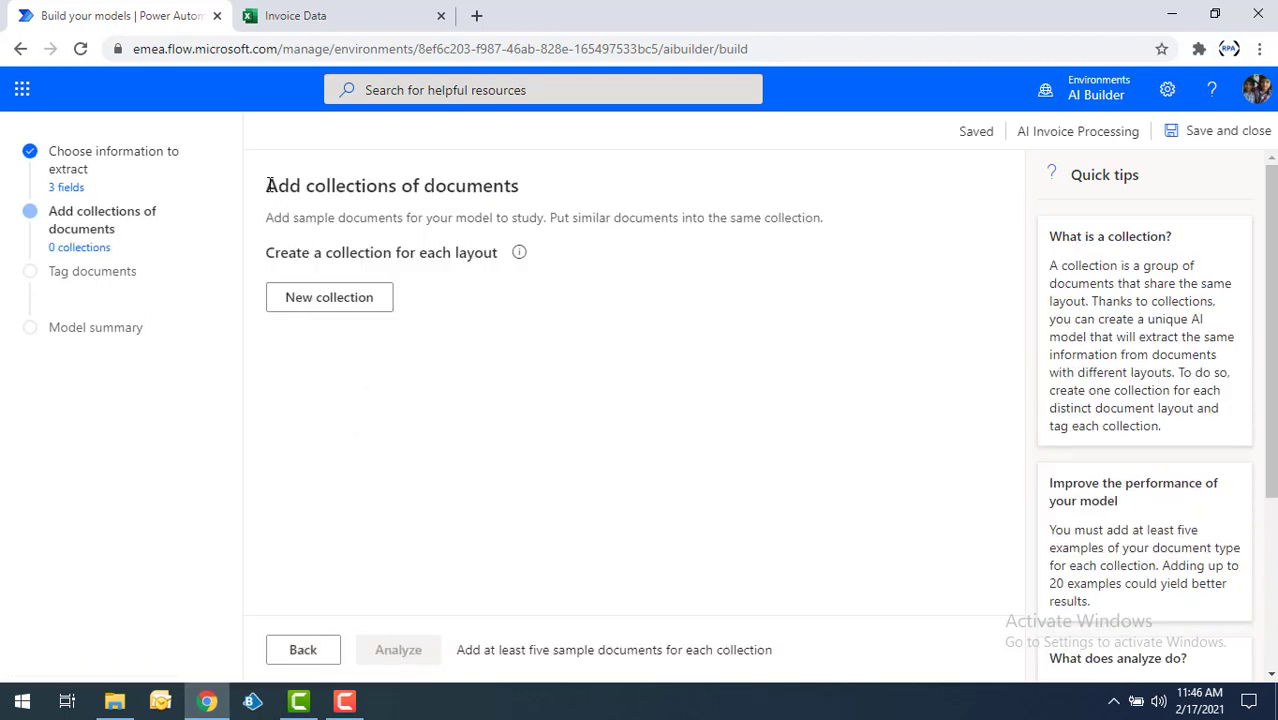
pyautogui.moveTo(268, 185); pyautogui.dragTo(527, 184)
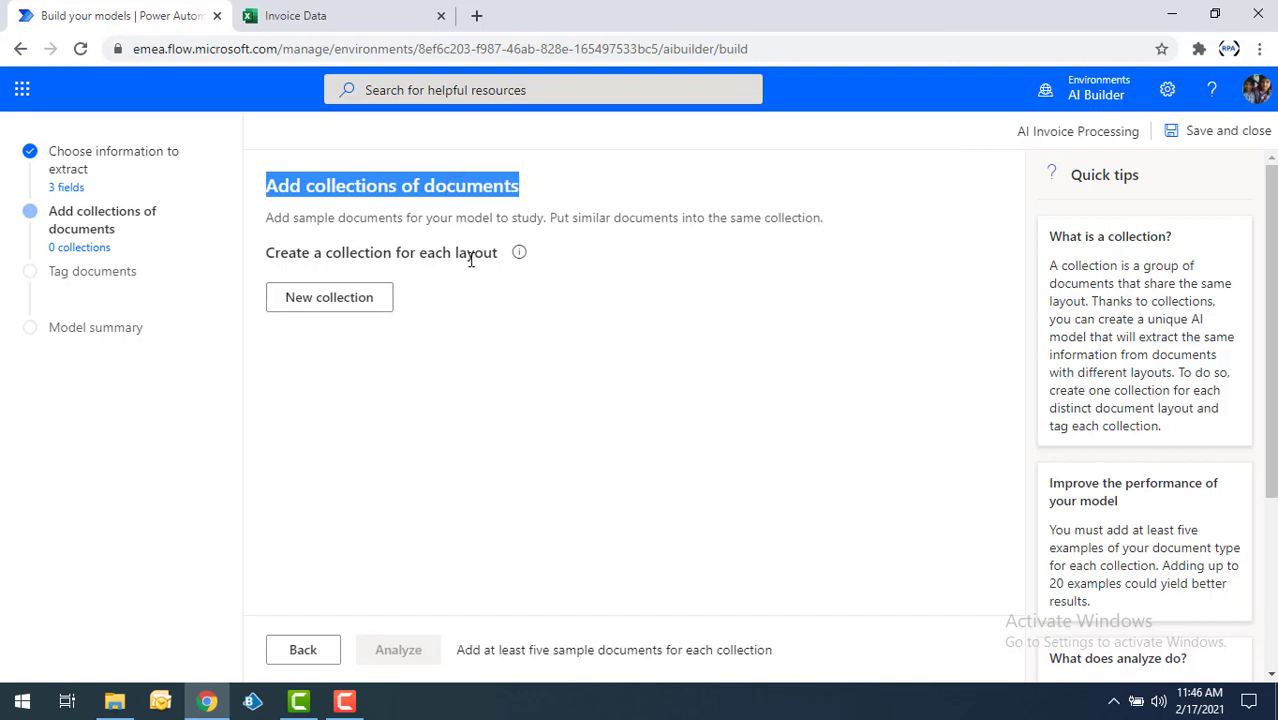
pyautogui.click(348, 306)
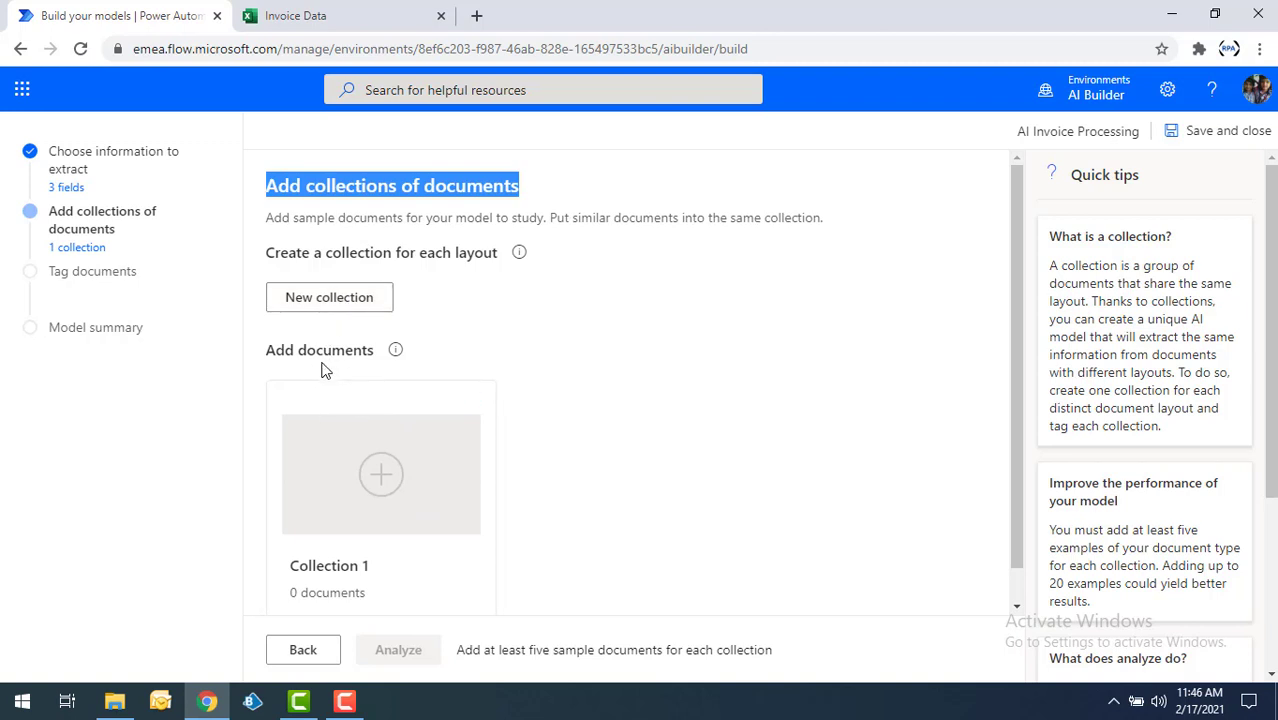
# Upload Invoice1 through Invoice5 from the local Upload folder into Collection 1 as sample documents.
pyautogui.click(381, 476)
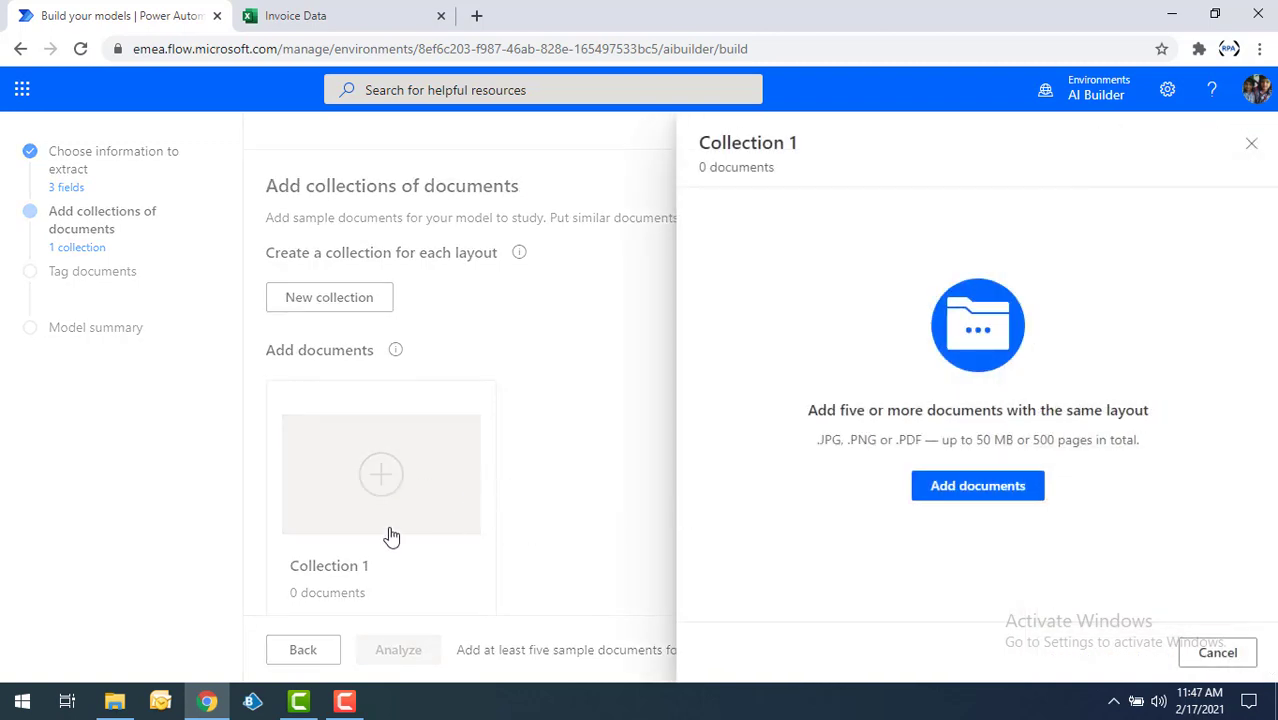
pyautogui.click(1000, 494)
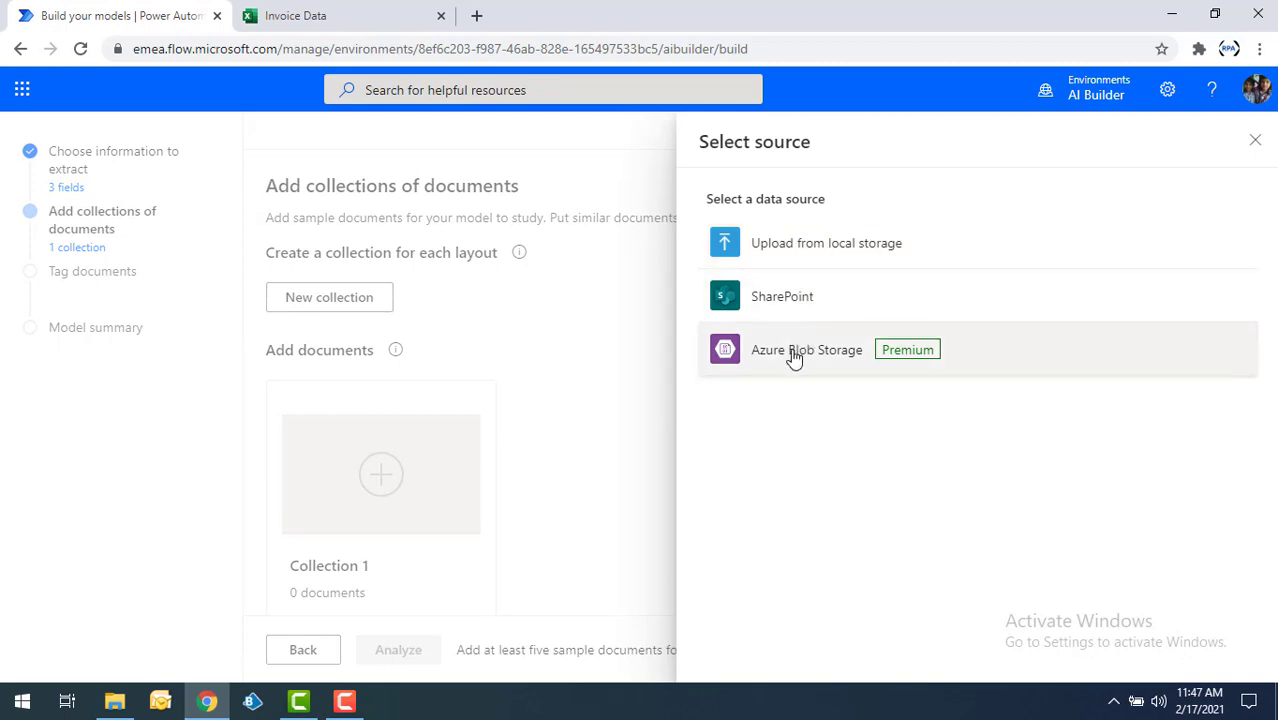
pyautogui.click(790, 262)
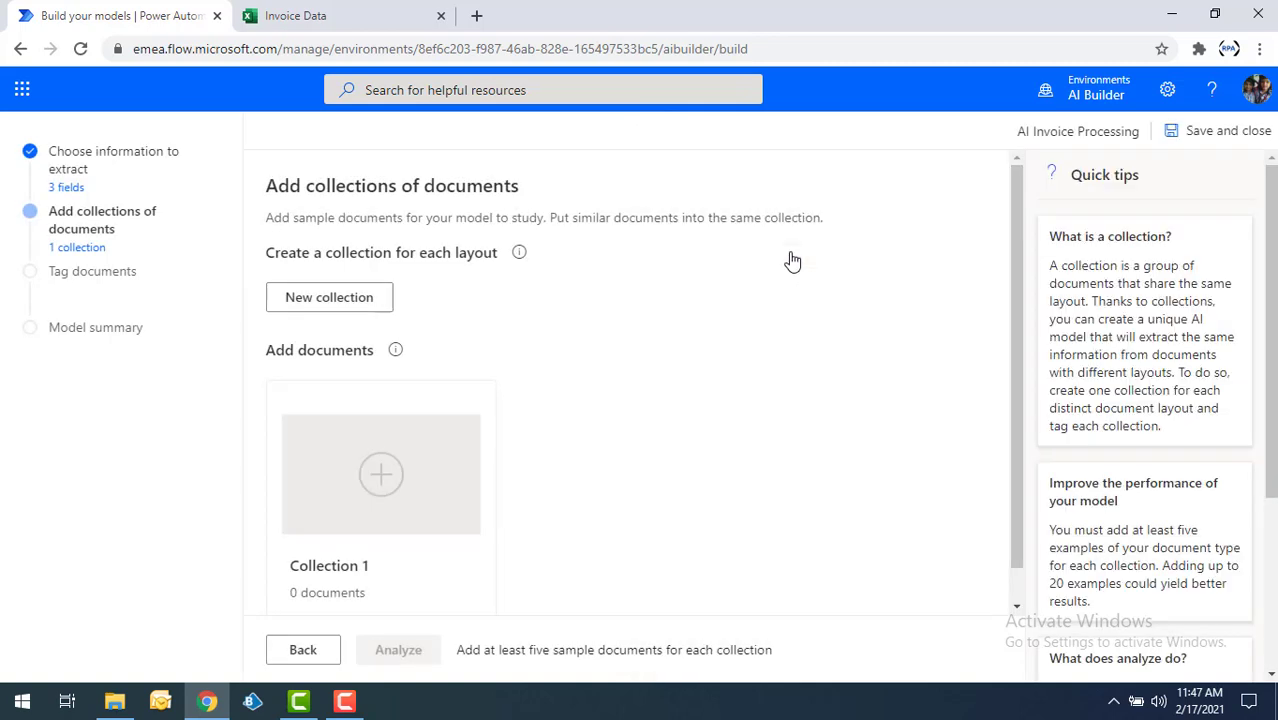
pyautogui.click(216, 158)
pyautogui.doubleClick(216, 158)
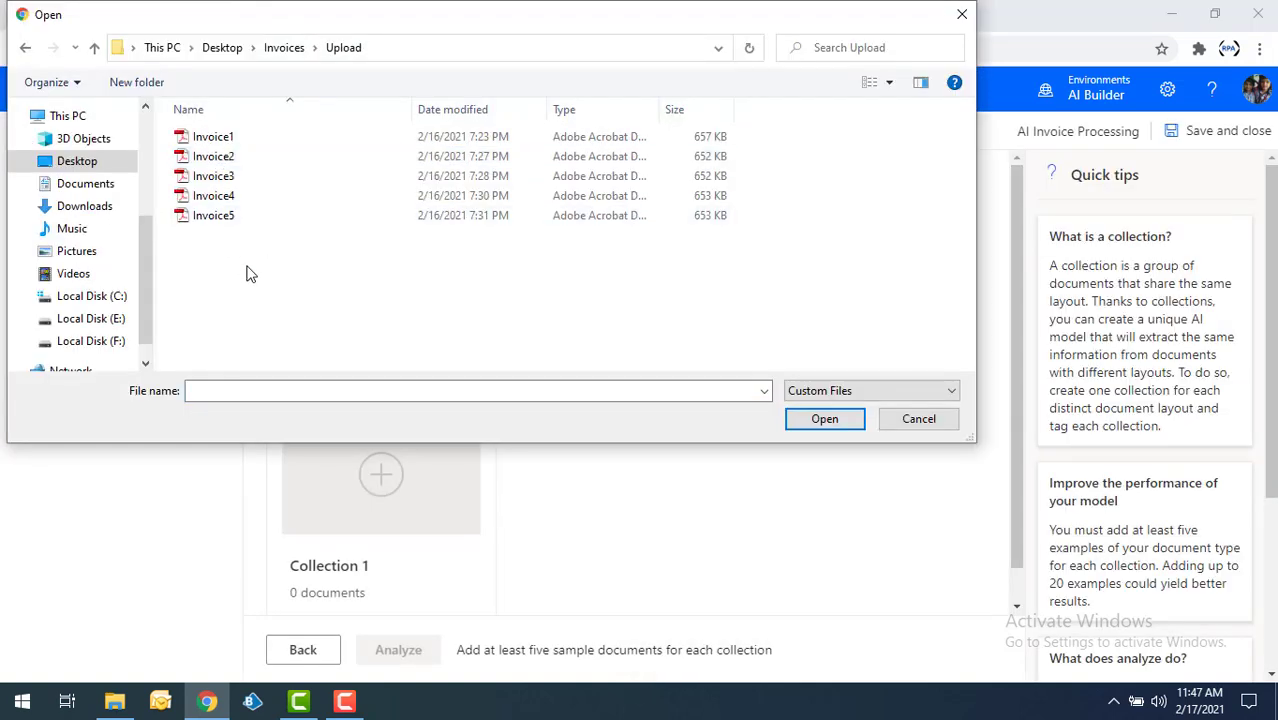
pyautogui.hotkey('ctrl', 'a')
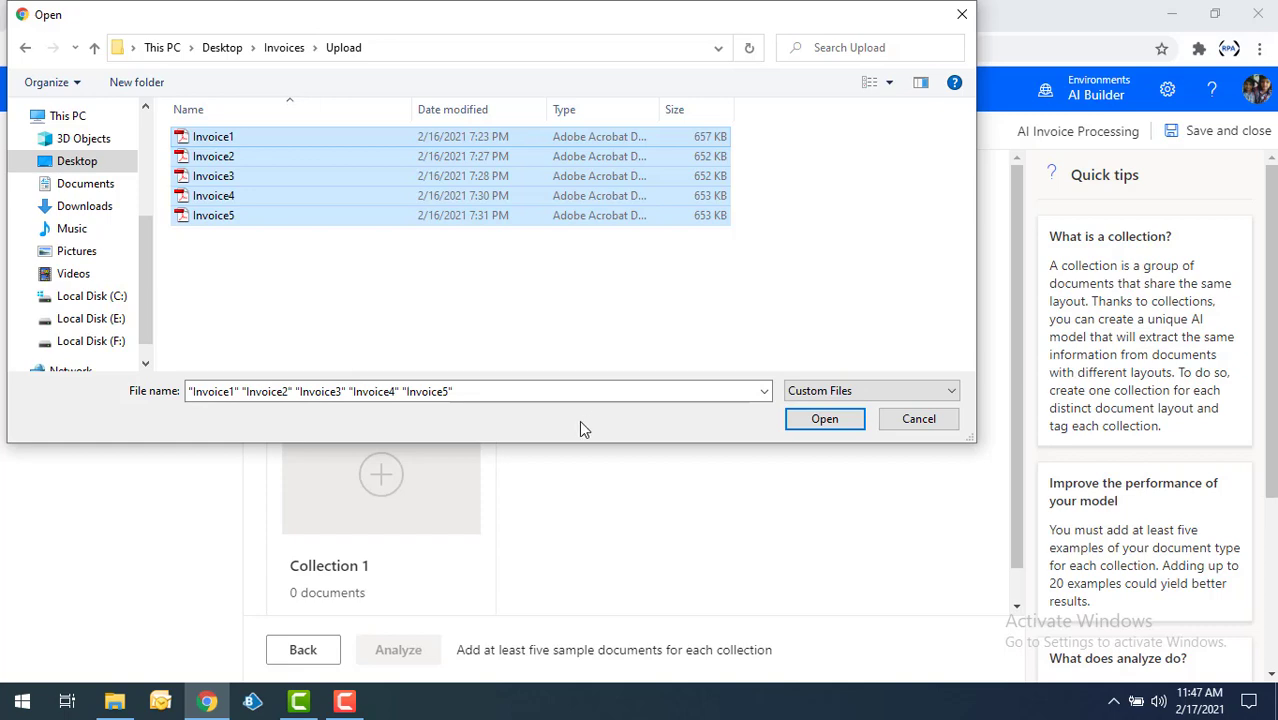
pyautogui.click(825, 419)
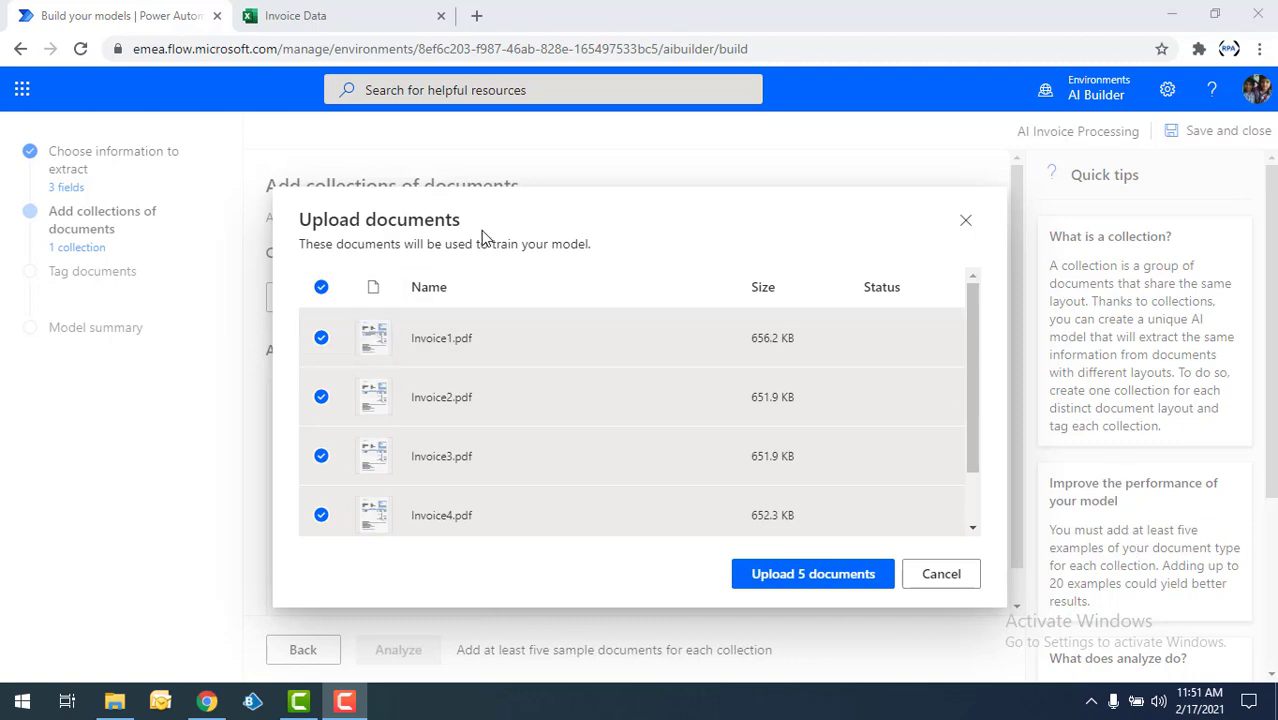
pyautogui.click(801, 575)
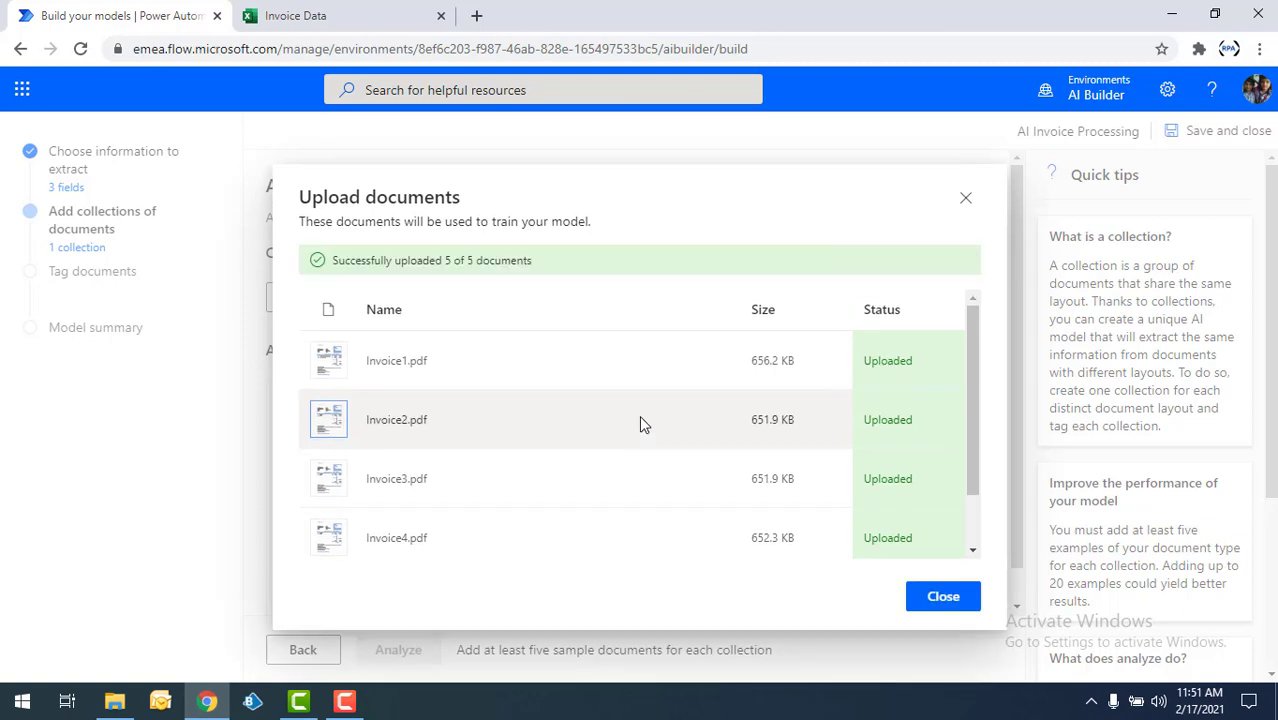
pyautogui.click(943, 597)
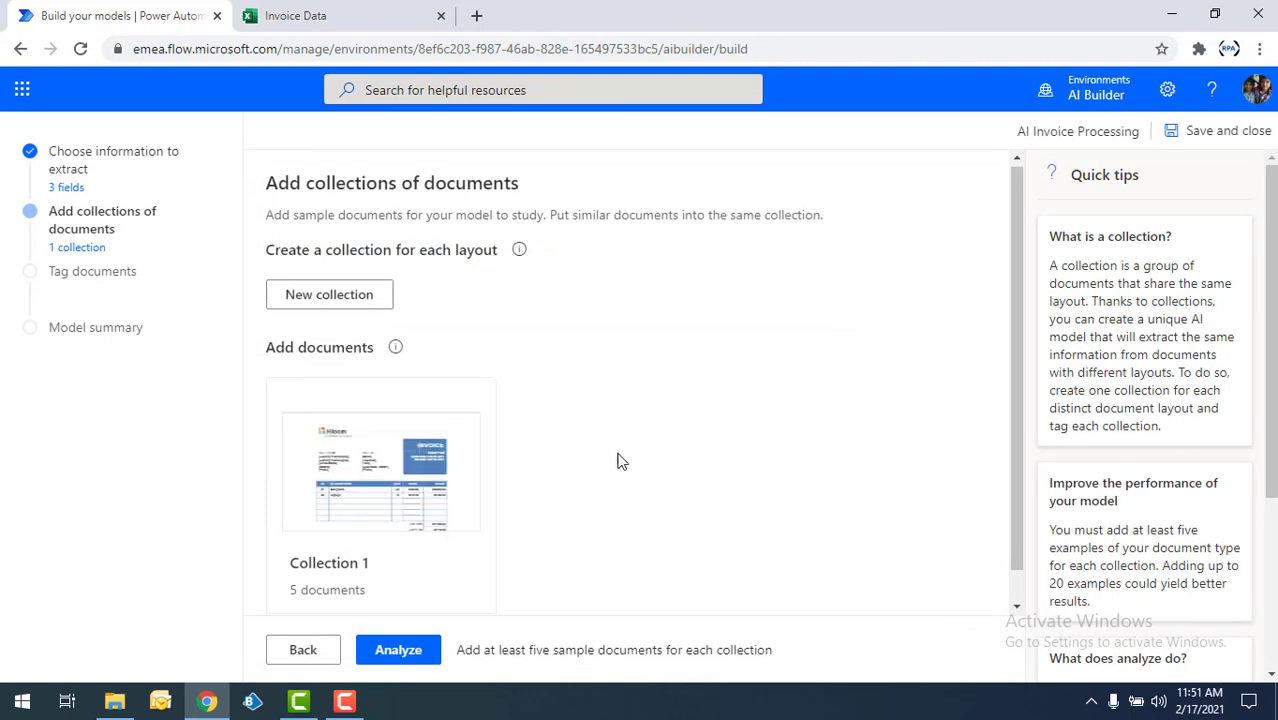
# Review the documents in Collection 1 and analyze the collection.
pyautogui.scroll(-1, 617, 461)
pyautogui.click(393, 458)
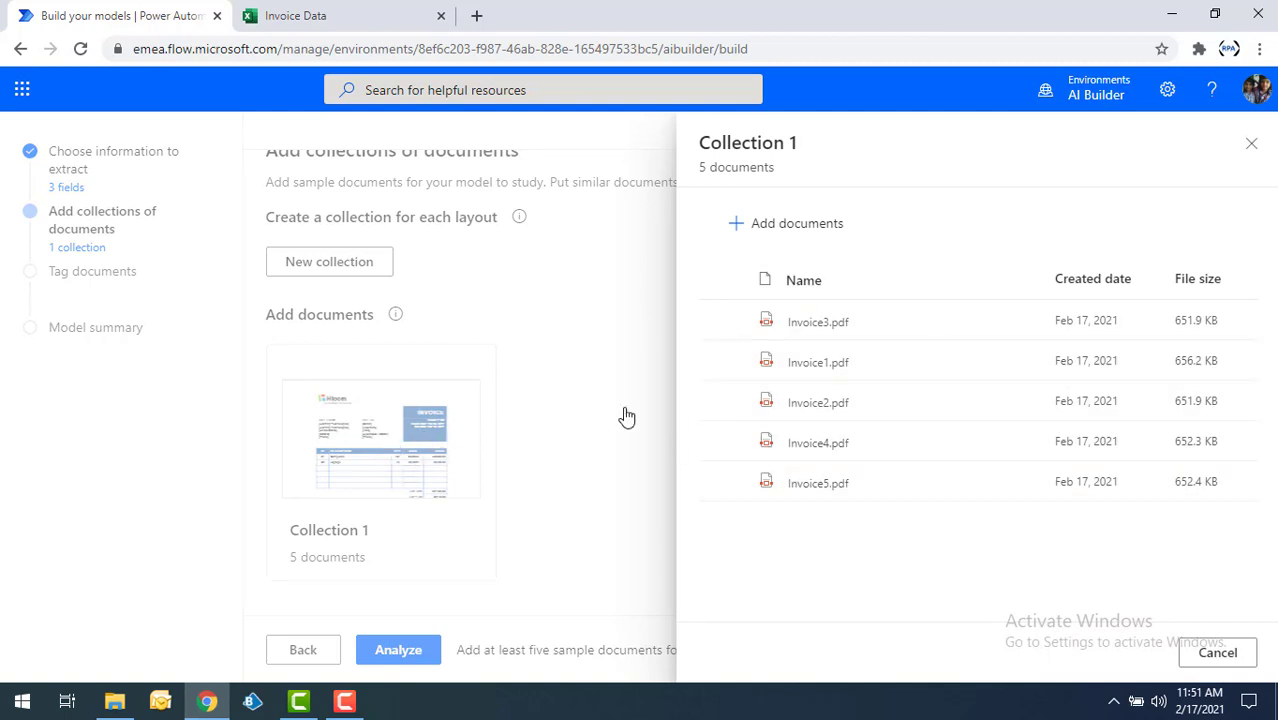
pyautogui.click(1251, 143)
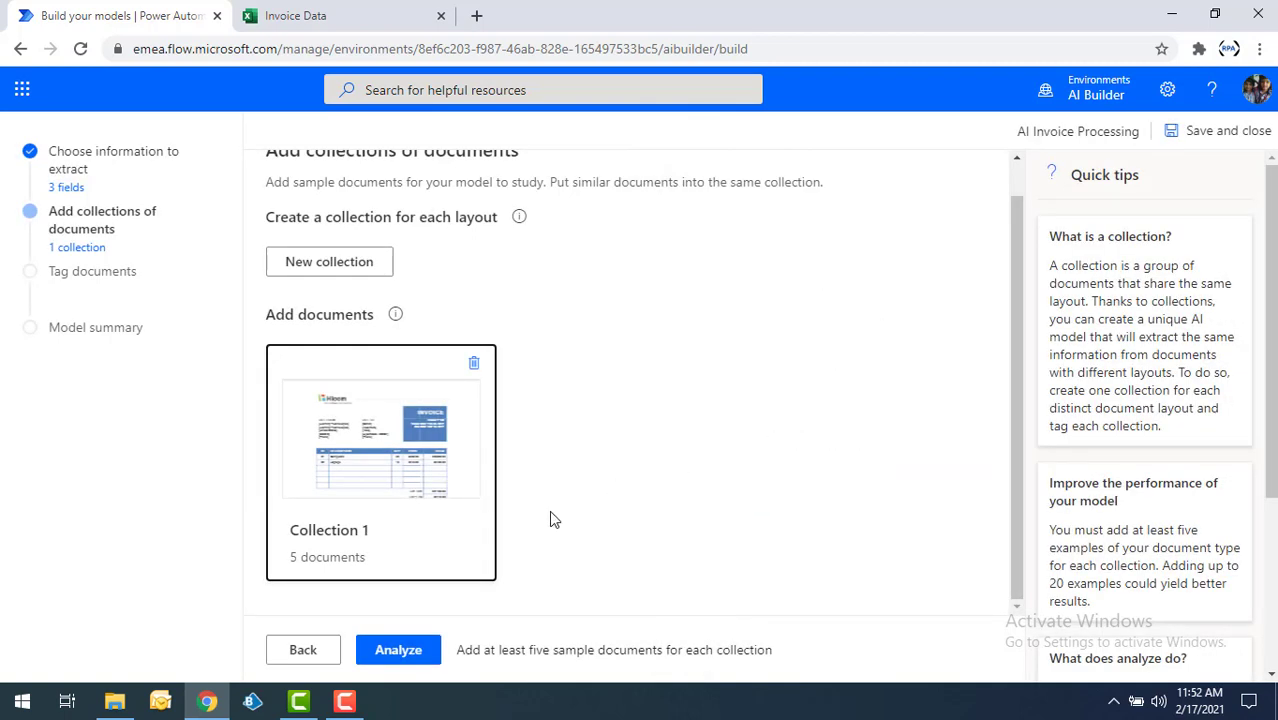
pyautogui.click(408, 651)
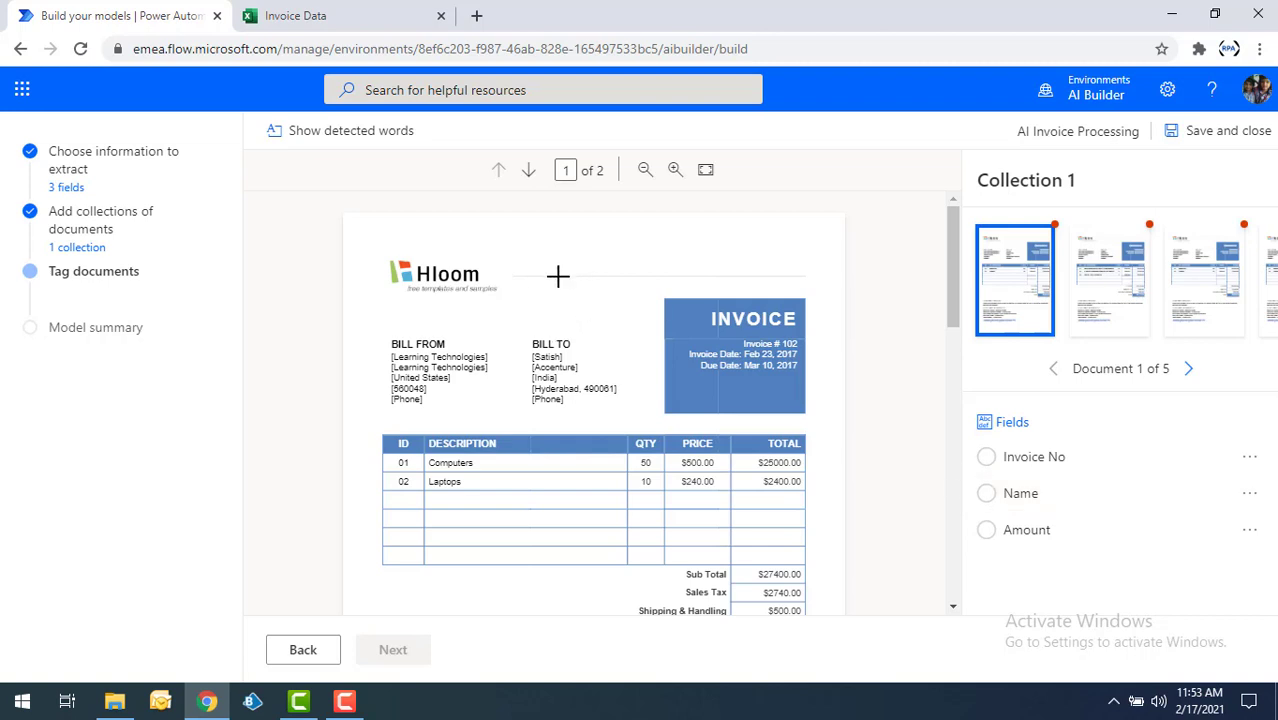
# Tag the invoice number, the bill-to name and the total on the first document as Invoice No, Name and Amount.
pyautogui.click(789, 344)
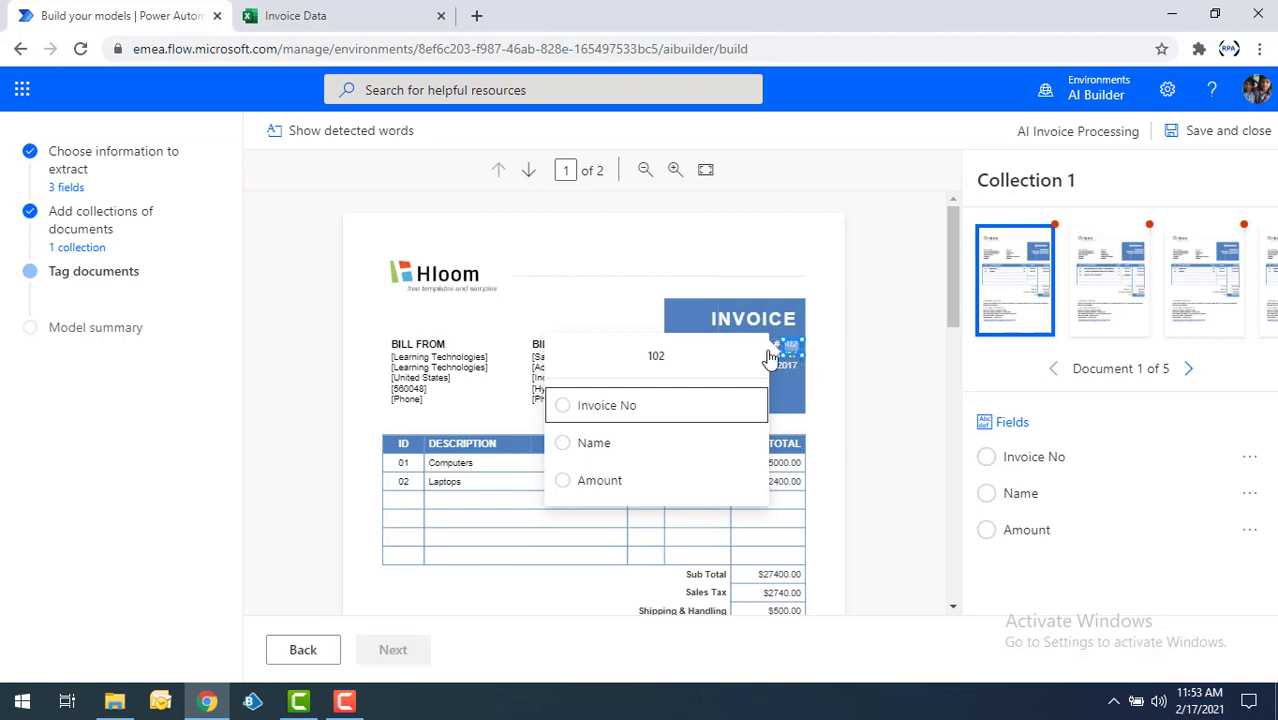
pyautogui.click(609, 406)
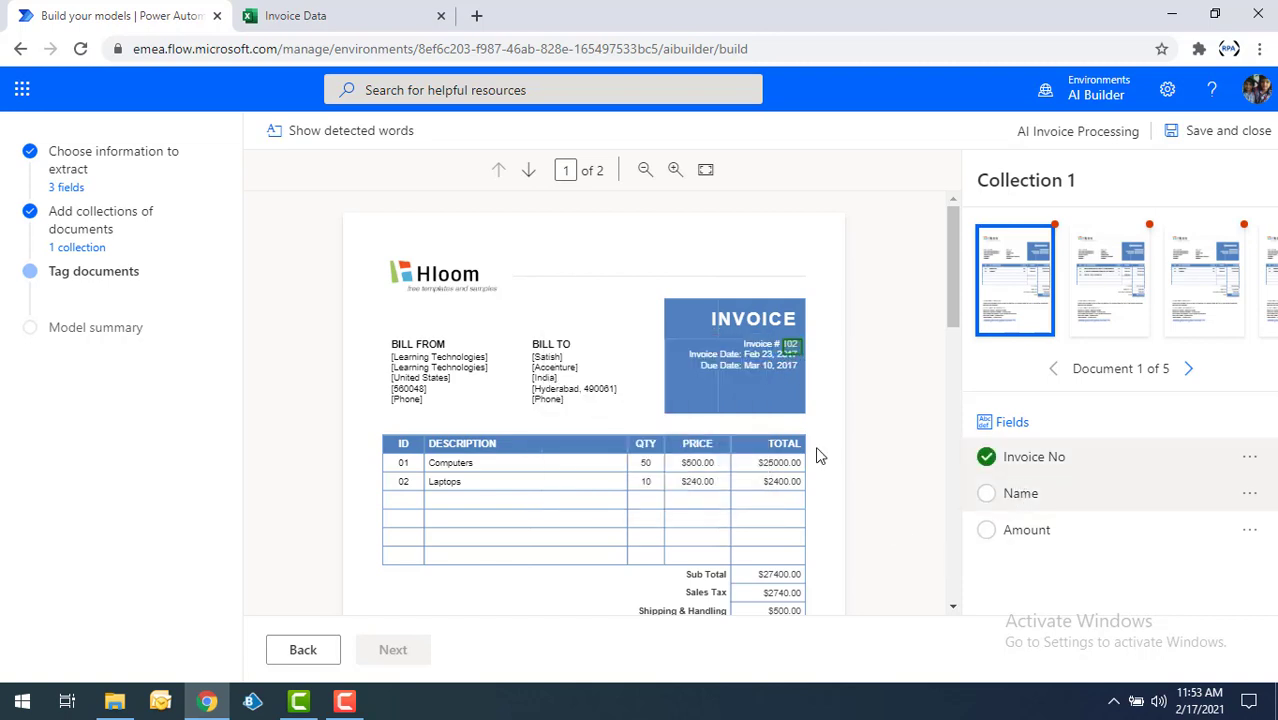
pyautogui.click(549, 357)
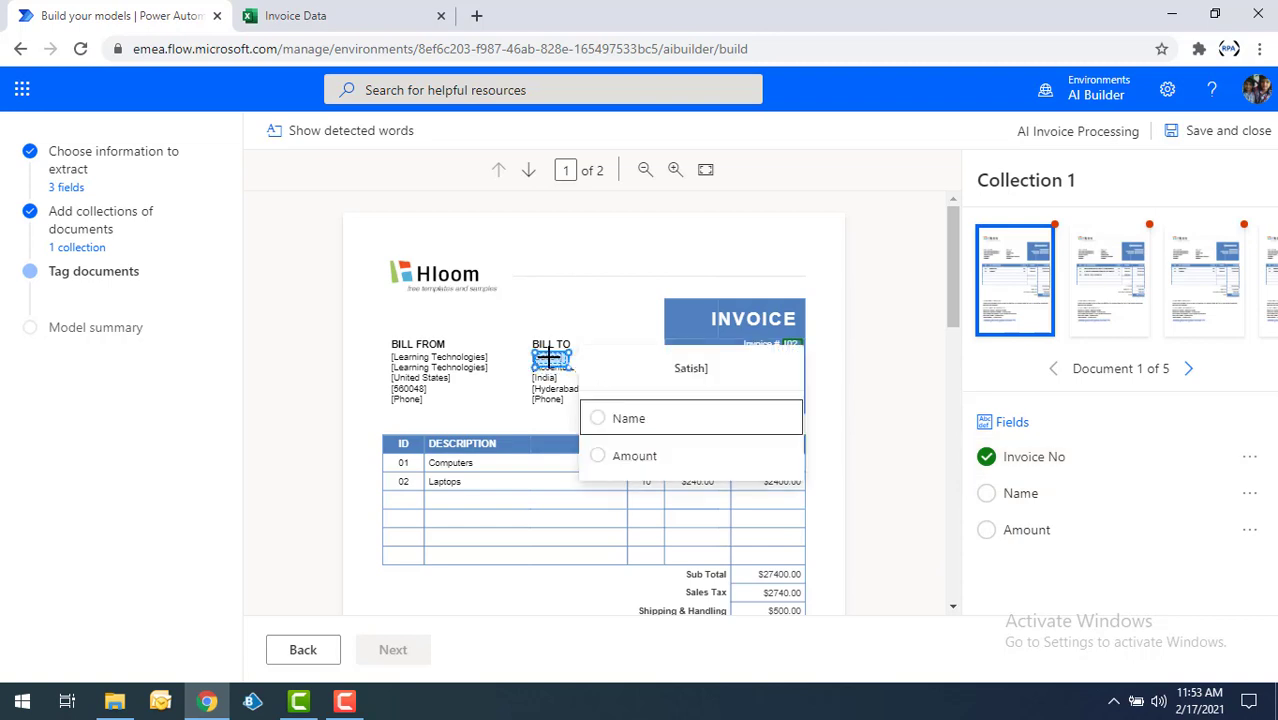
pyautogui.click(640, 428)
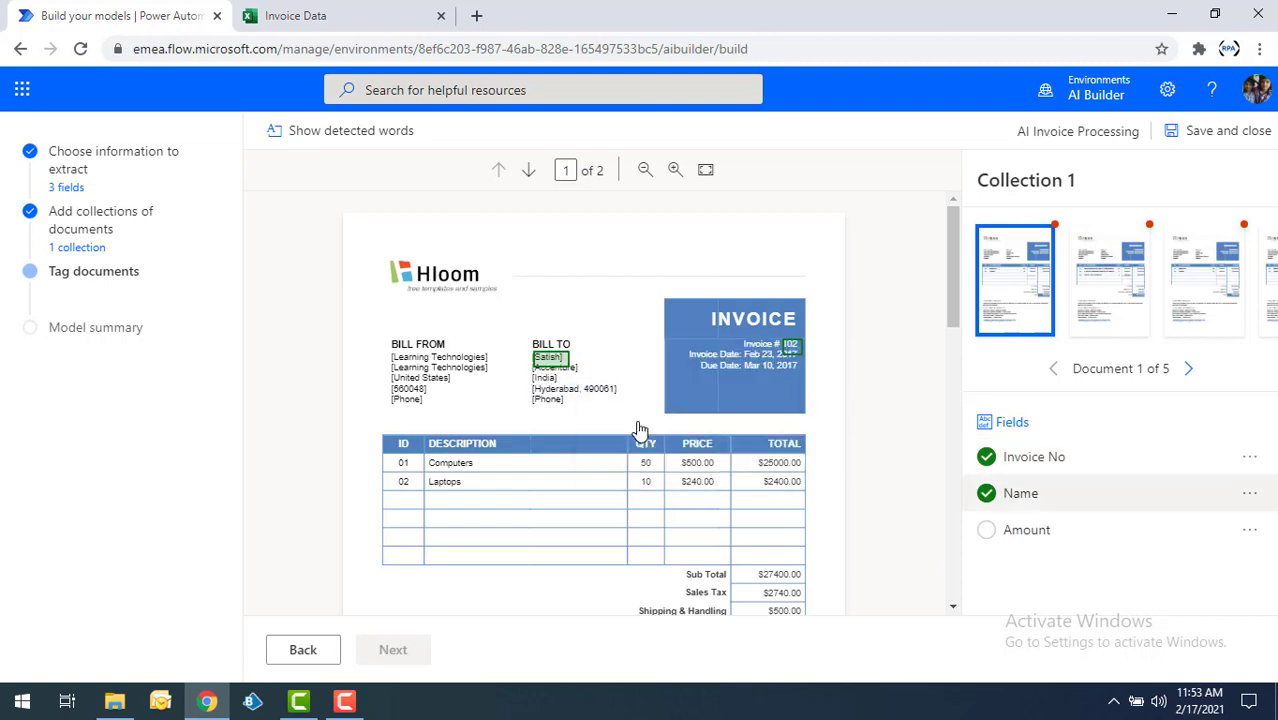
pyautogui.scroll(-2, 790, 483)
pyautogui.click(773, 443)
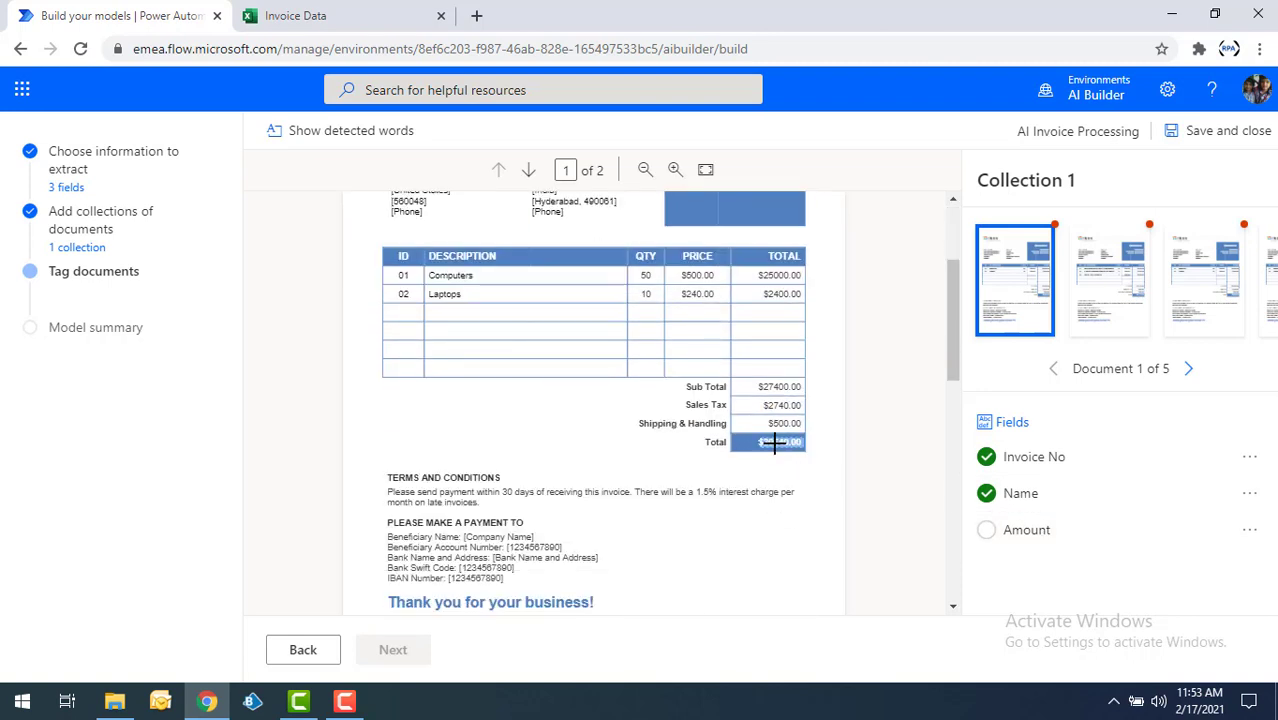
pyautogui.click(554, 447)
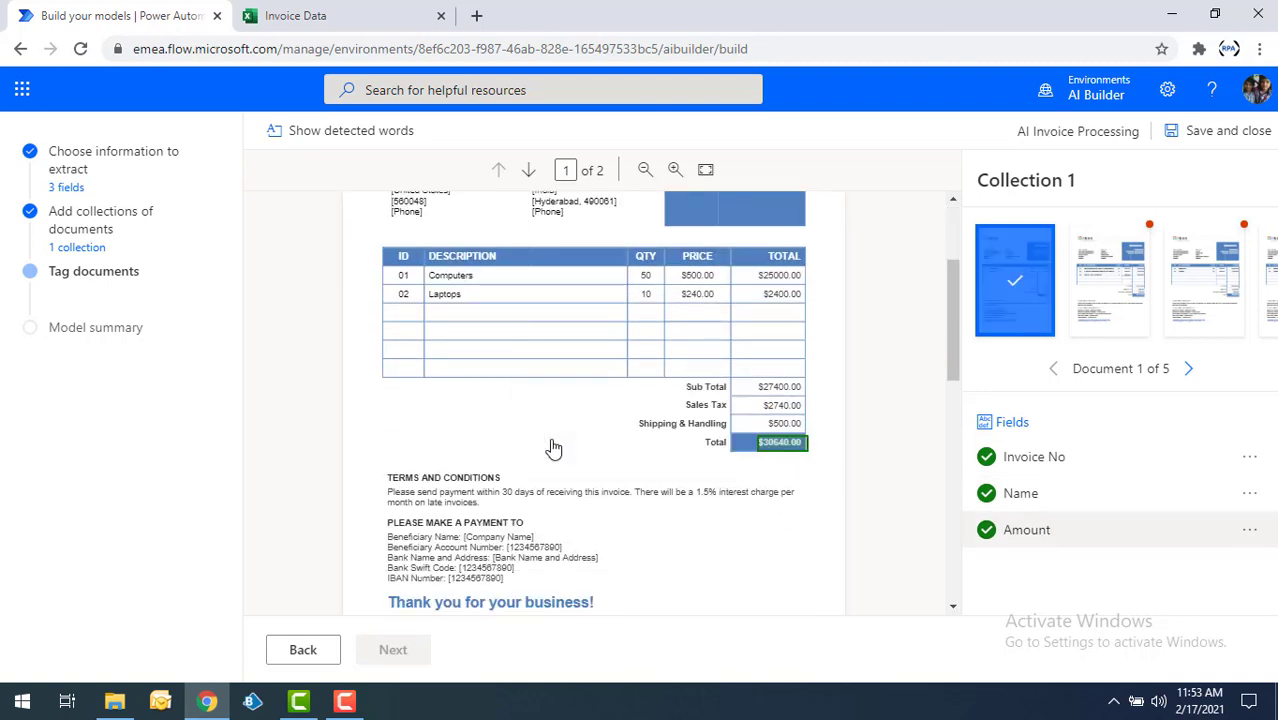
# Tag the invoice number as Invoice No on documents 2 and 3, keeping the automatic Name and Amount tags.
pyautogui.click(1191, 370)
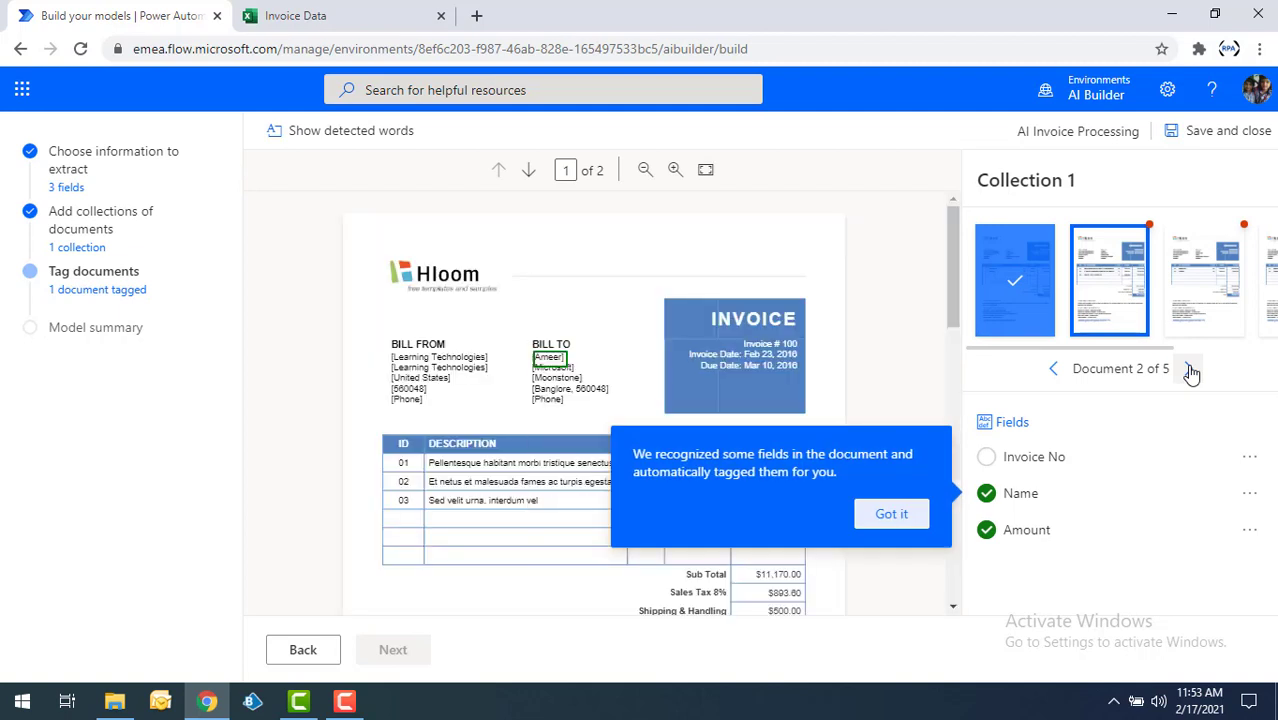
pyautogui.click(891, 514)
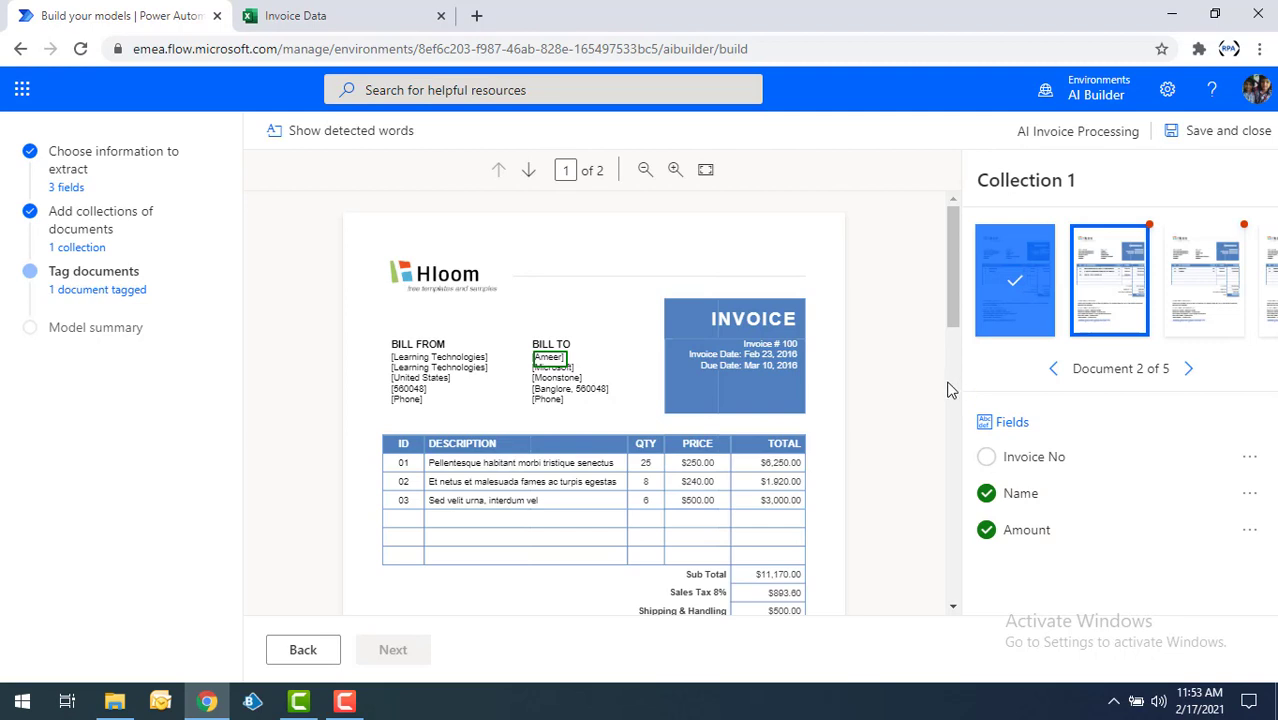
pyautogui.click(789, 343)
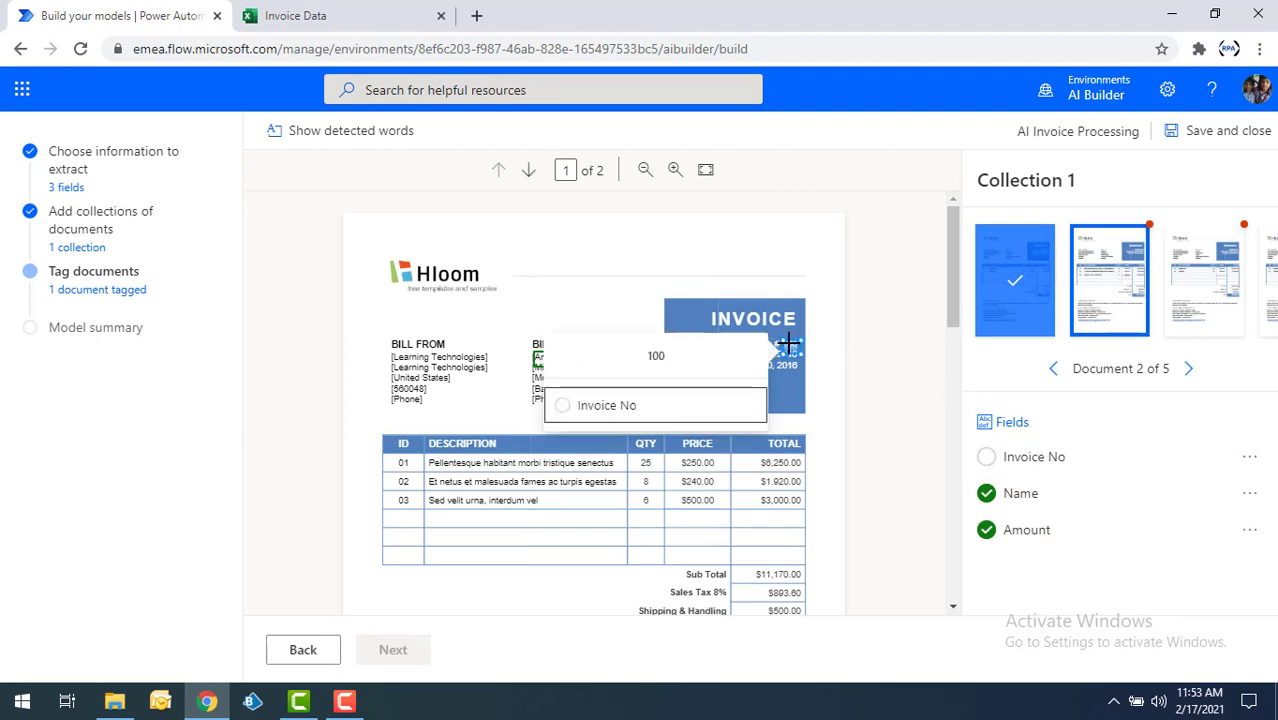
pyautogui.click(655, 408)
pyautogui.click(1189, 369)
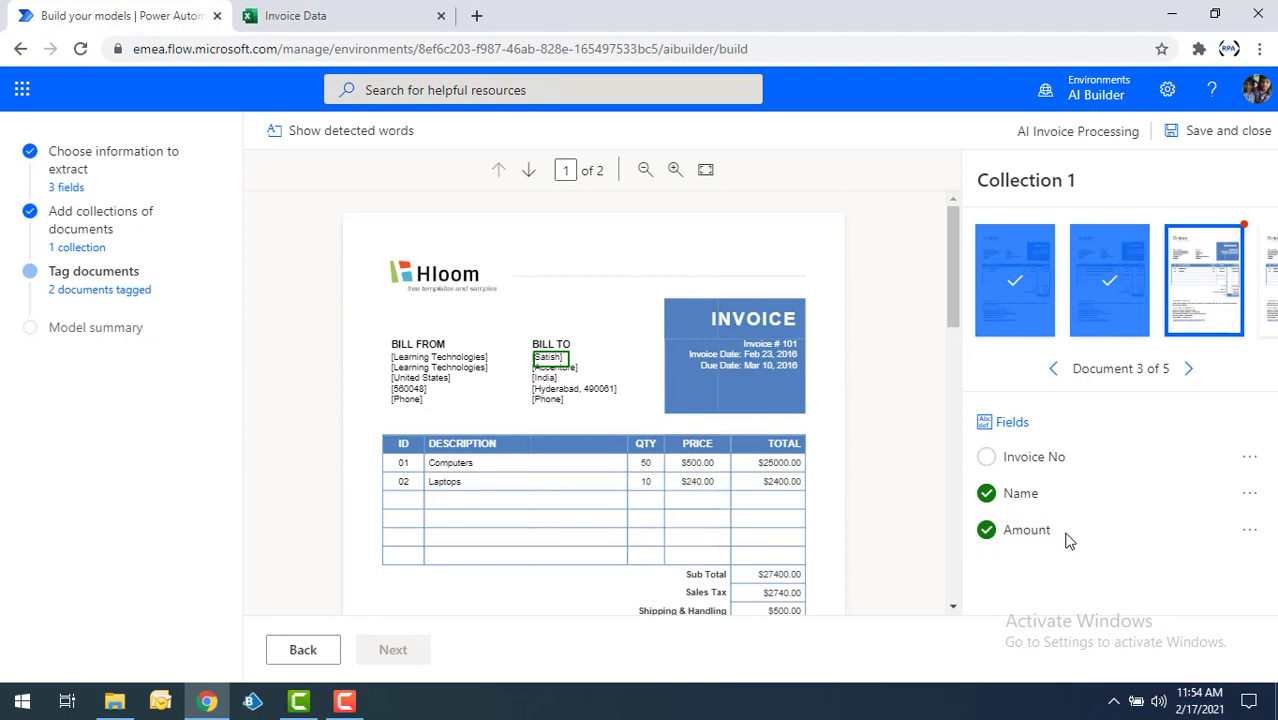
pyautogui.click(790, 345)
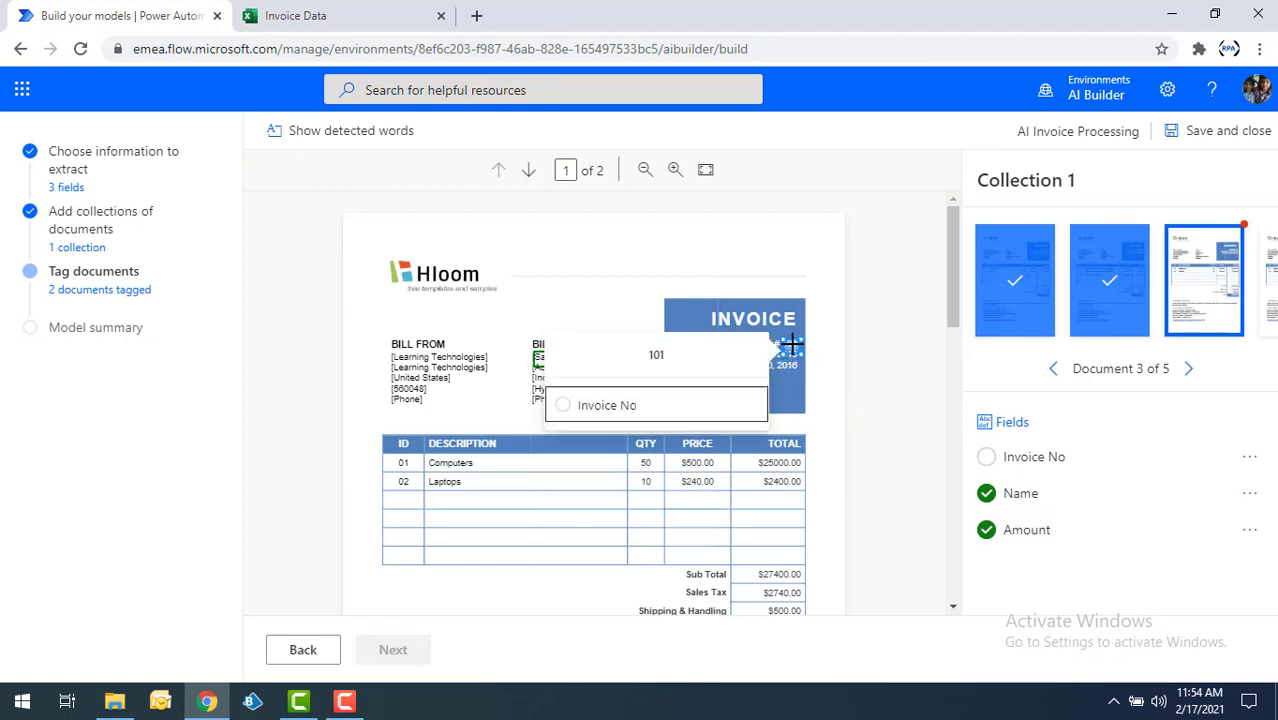
pyautogui.click(640, 406)
# Tag the Invoice No and Name fields on document 4 and the Invoice No on document 5.
pyautogui.click(1188, 369)
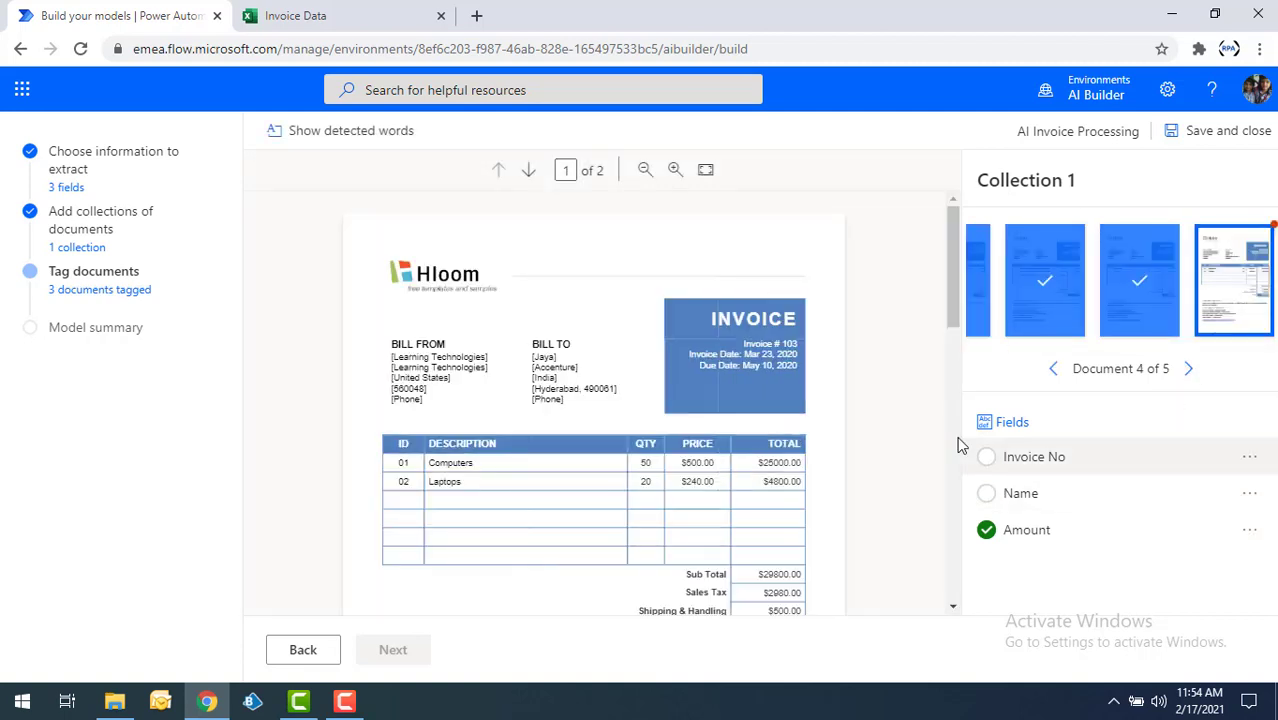
pyautogui.moveTo(783, 339); pyautogui.dragTo(802, 354)
pyautogui.click(660, 418)
pyautogui.moveTo(532, 351); pyautogui.dragTo(562, 367)
pyautogui.click(660, 418)
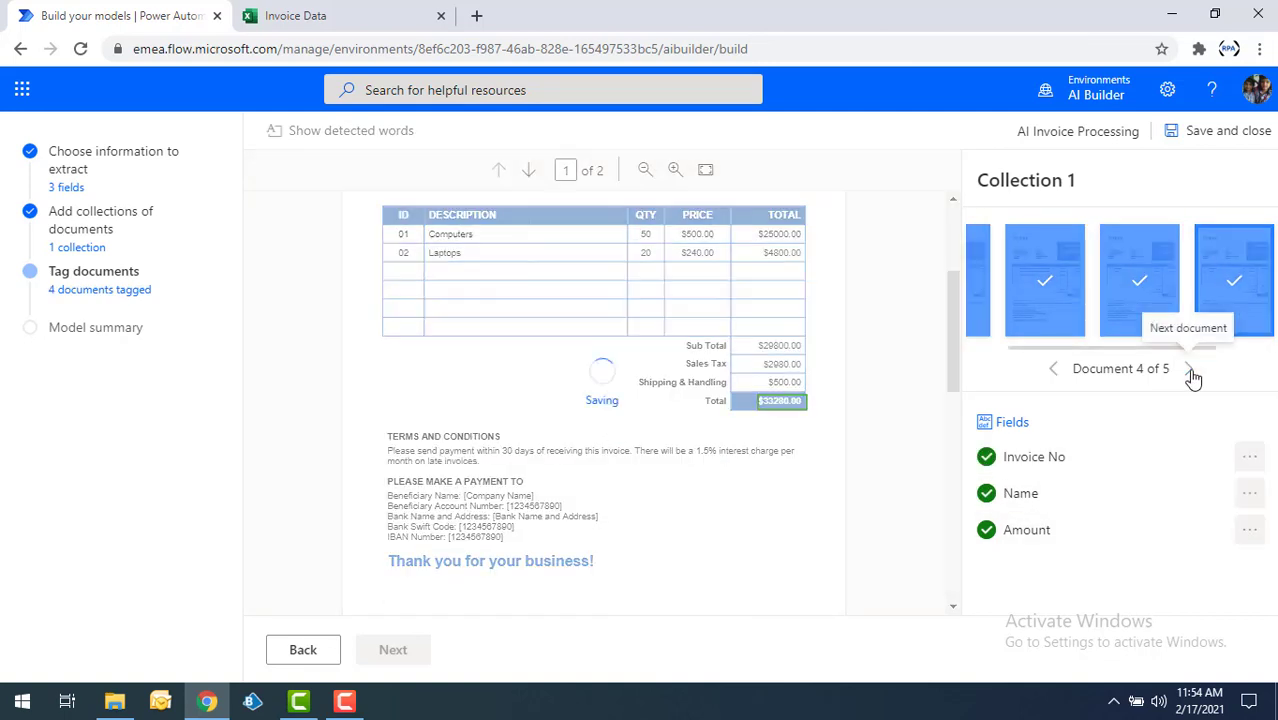
pyautogui.moveTo(783, 339); pyautogui.dragTo(802, 353)
pyautogui.click(607, 403)
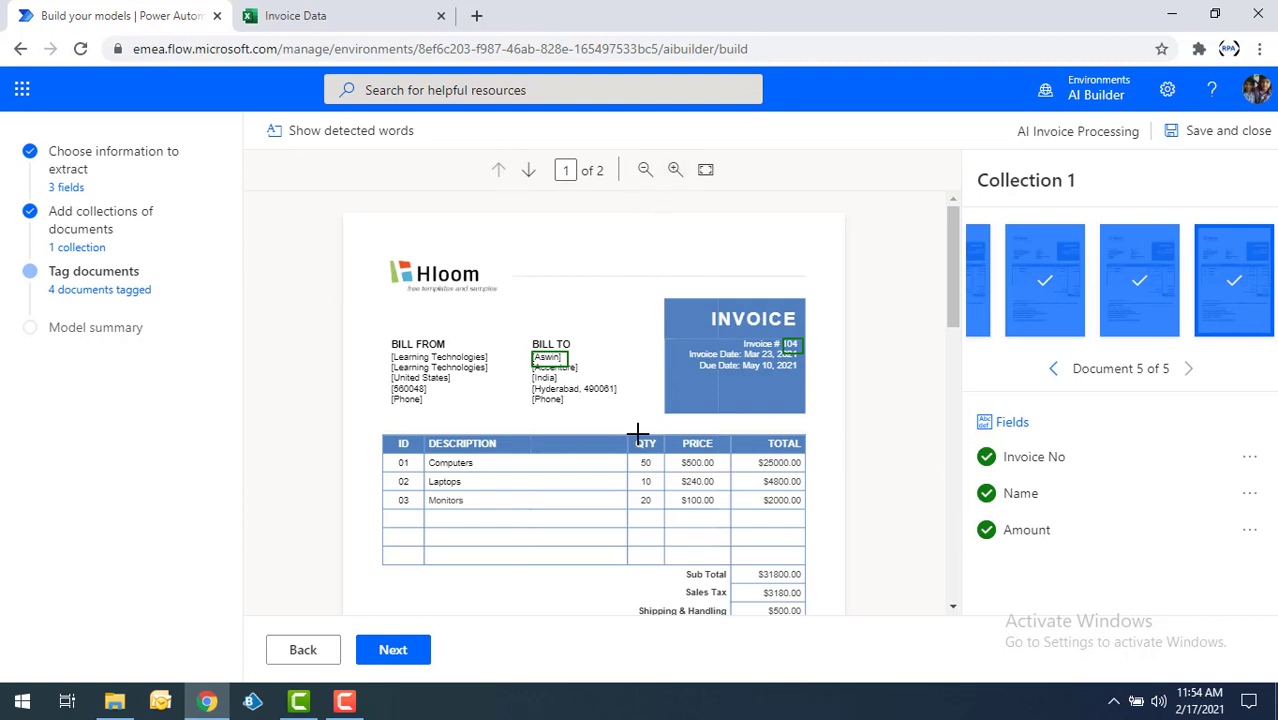
# Finish tagging, review the model summary and train the model.
pyautogui.click(395, 650)
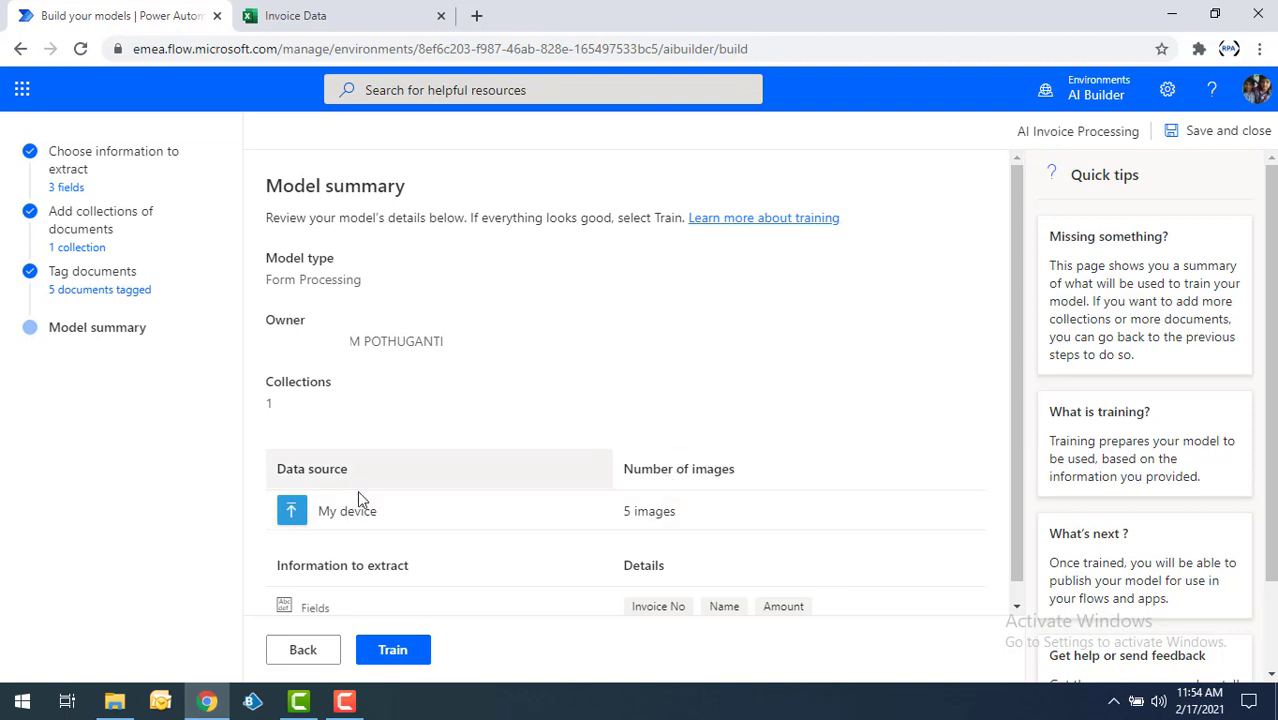
pyautogui.scroll(-1, 370, 500)
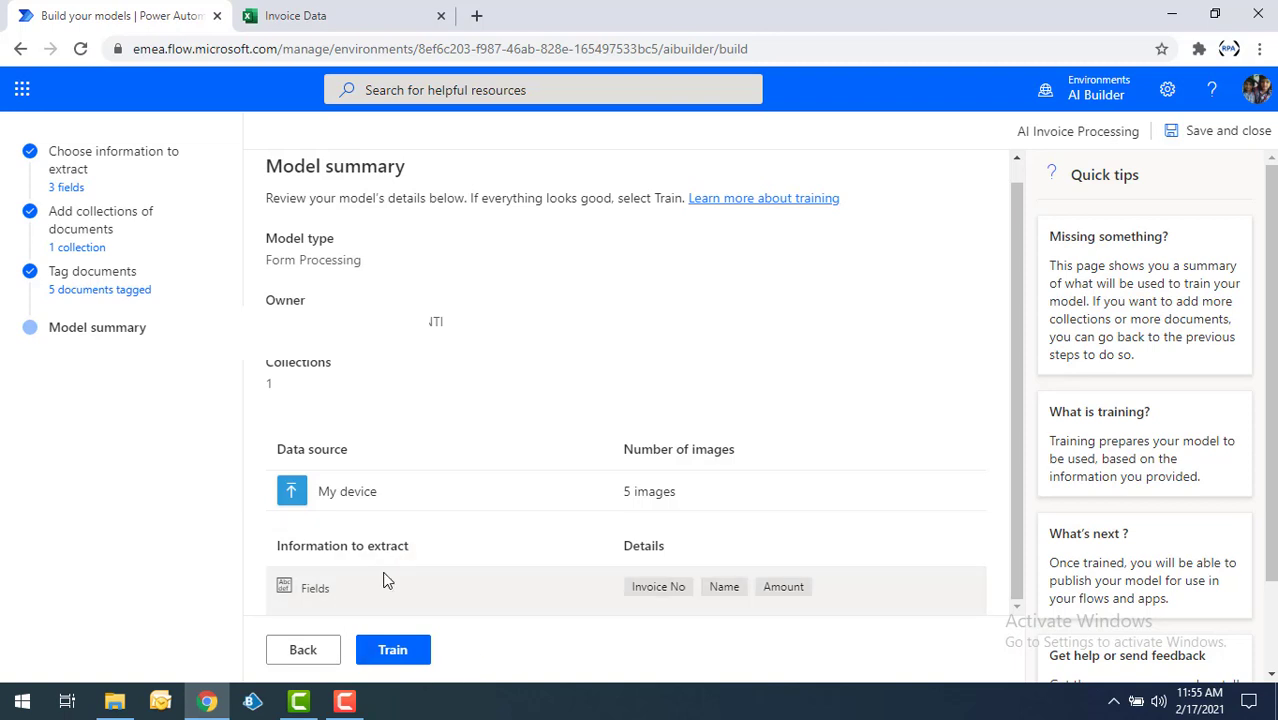
pyautogui.click(393, 651)
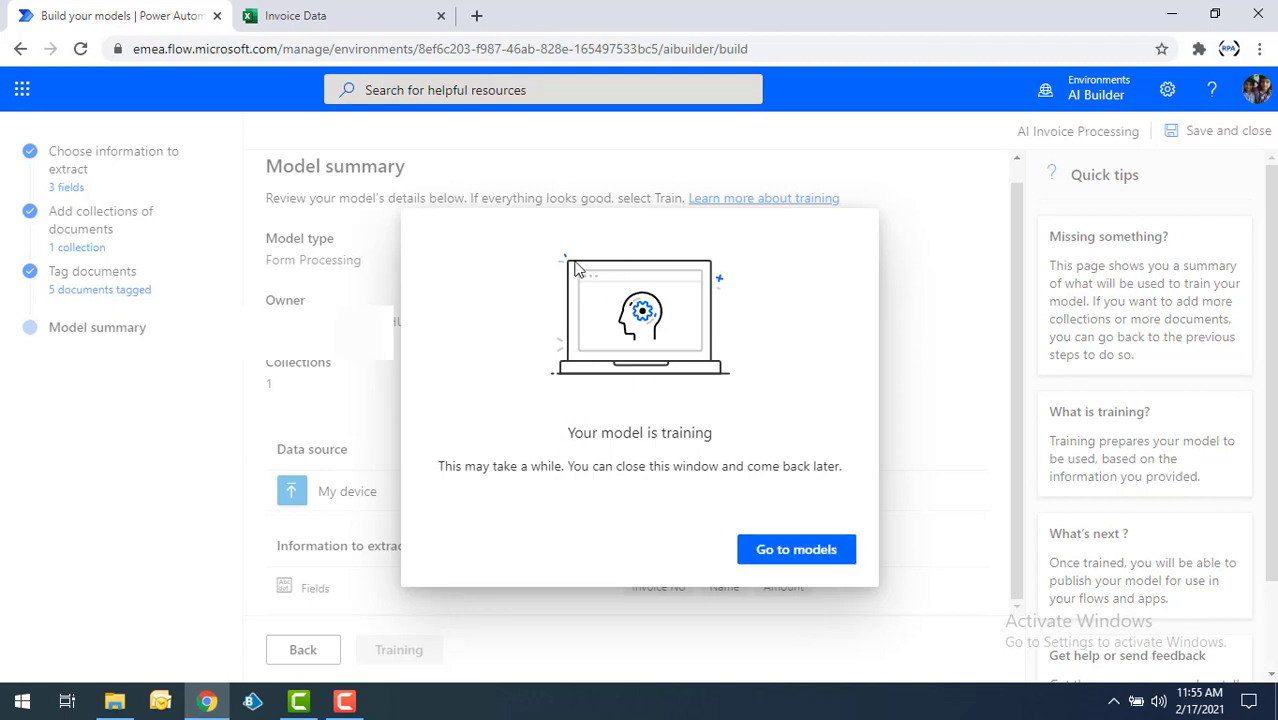
# Go to the models list and open the trained AI Invoice Processing model.
pyautogui.click(824, 560)
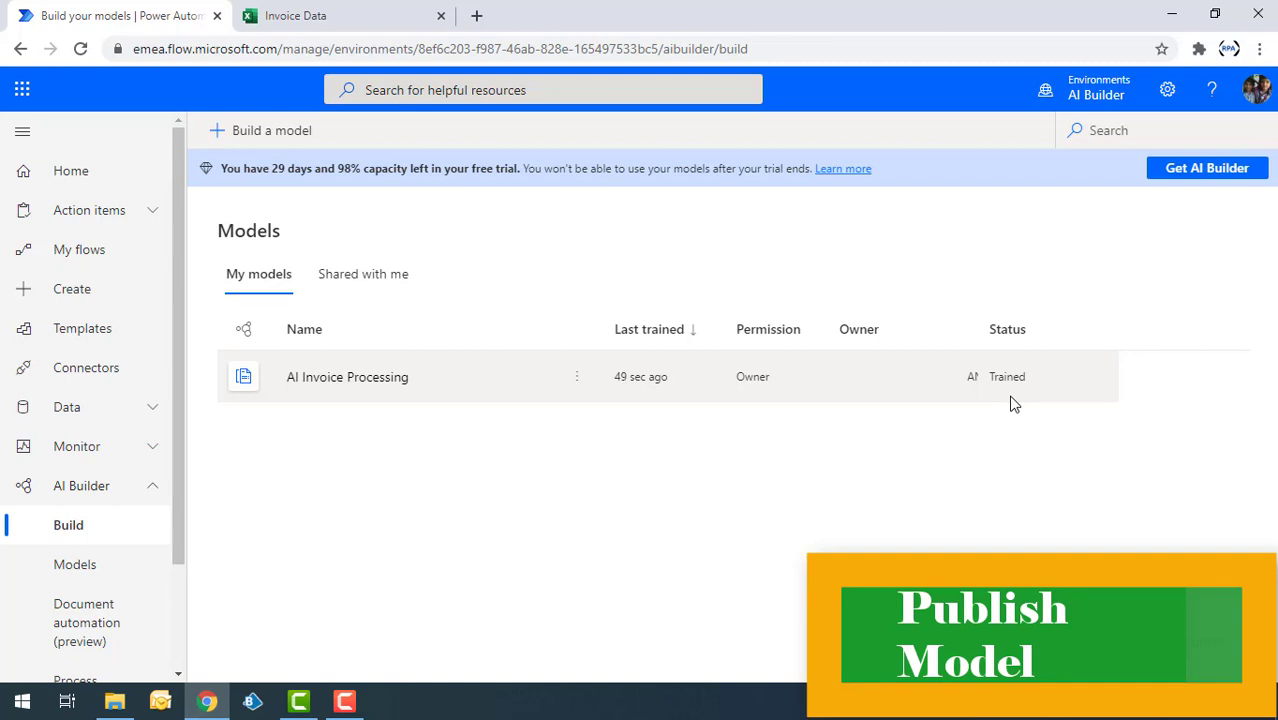
pyautogui.click(340, 380)
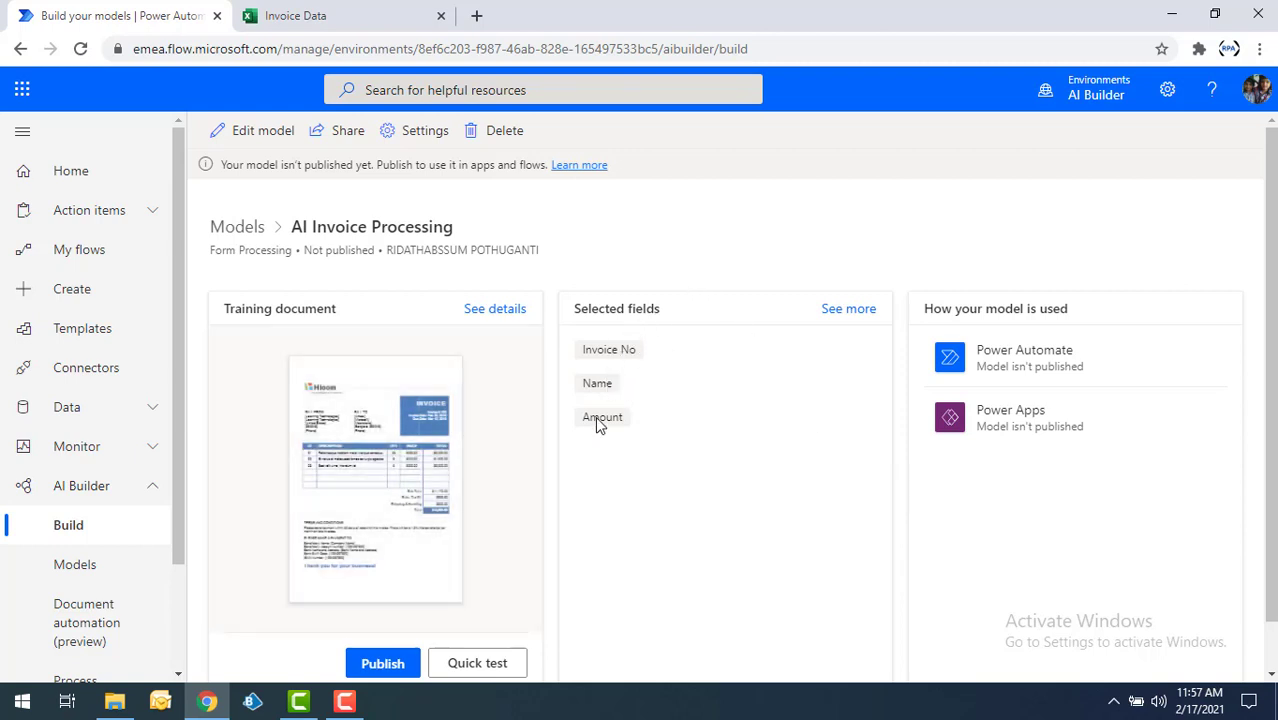
# Review the enlarged training document of the AI Invoice Processing model and close the preview.
pyautogui.click(408, 434)
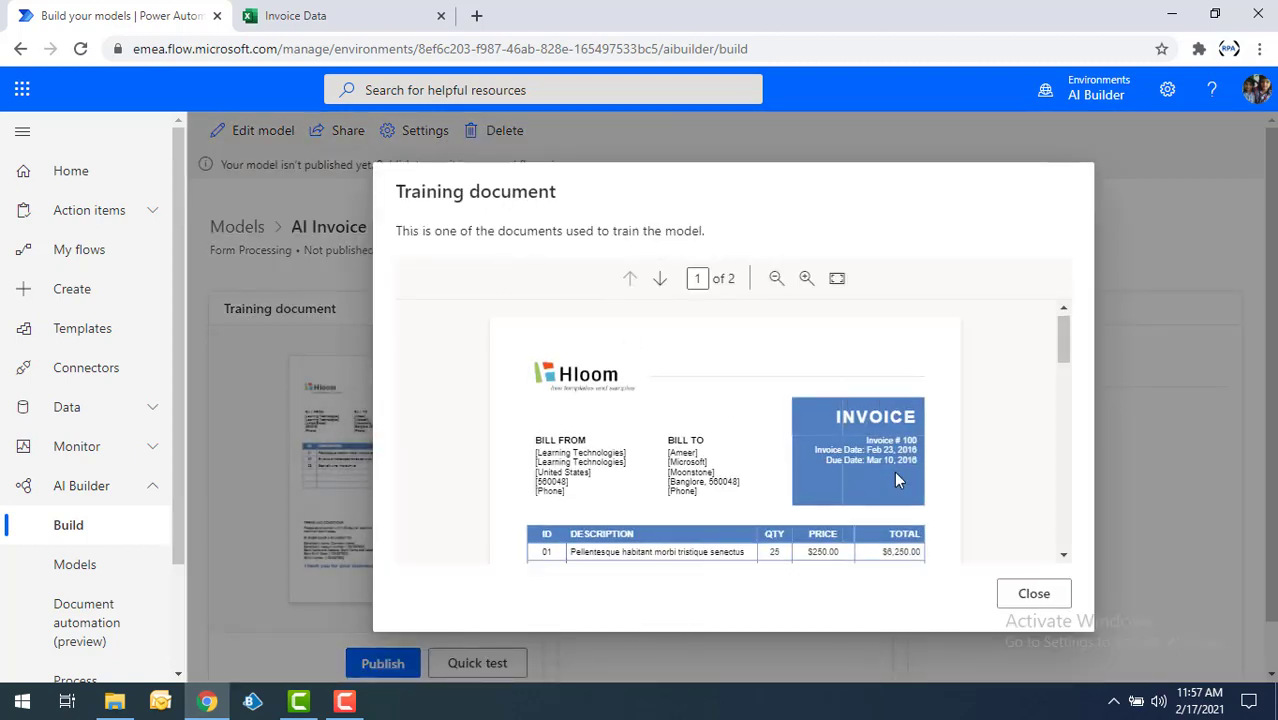
pyautogui.scroll(-2, 895, 475)
pyautogui.scroll(-4, 897, 480)
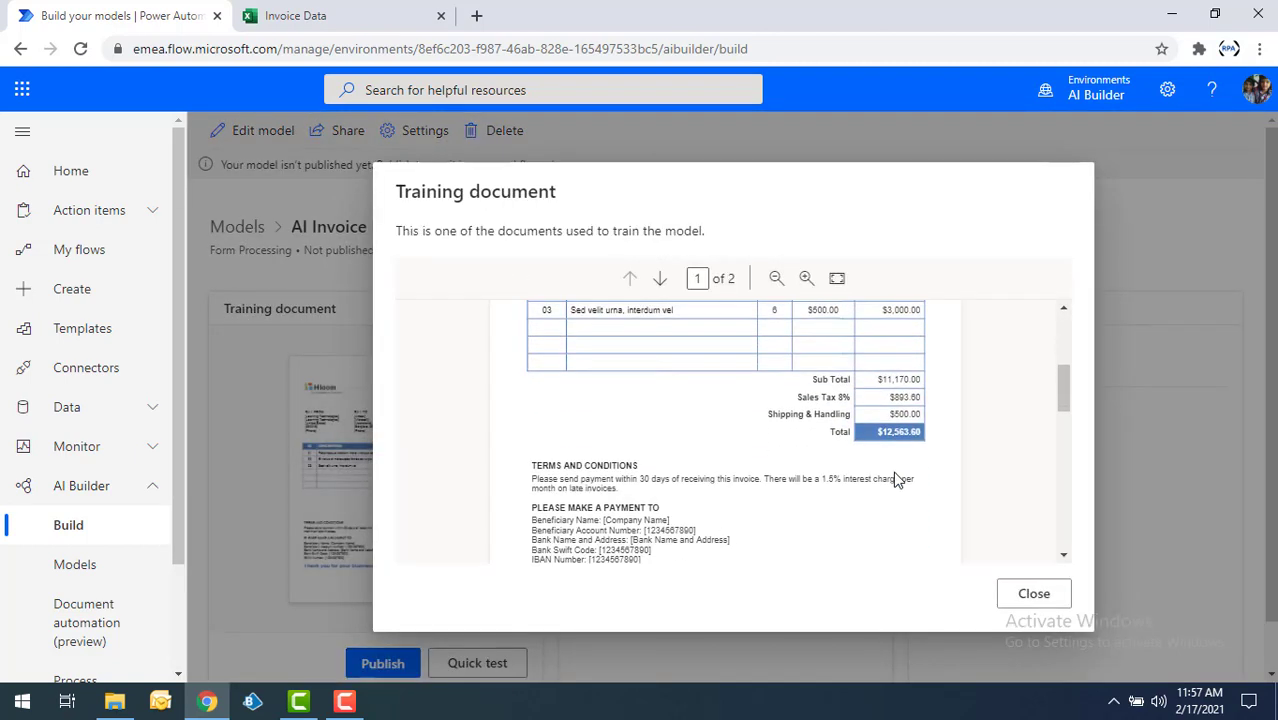
pyautogui.scroll(-4, 951, 502)
pyautogui.click(1016, 600)
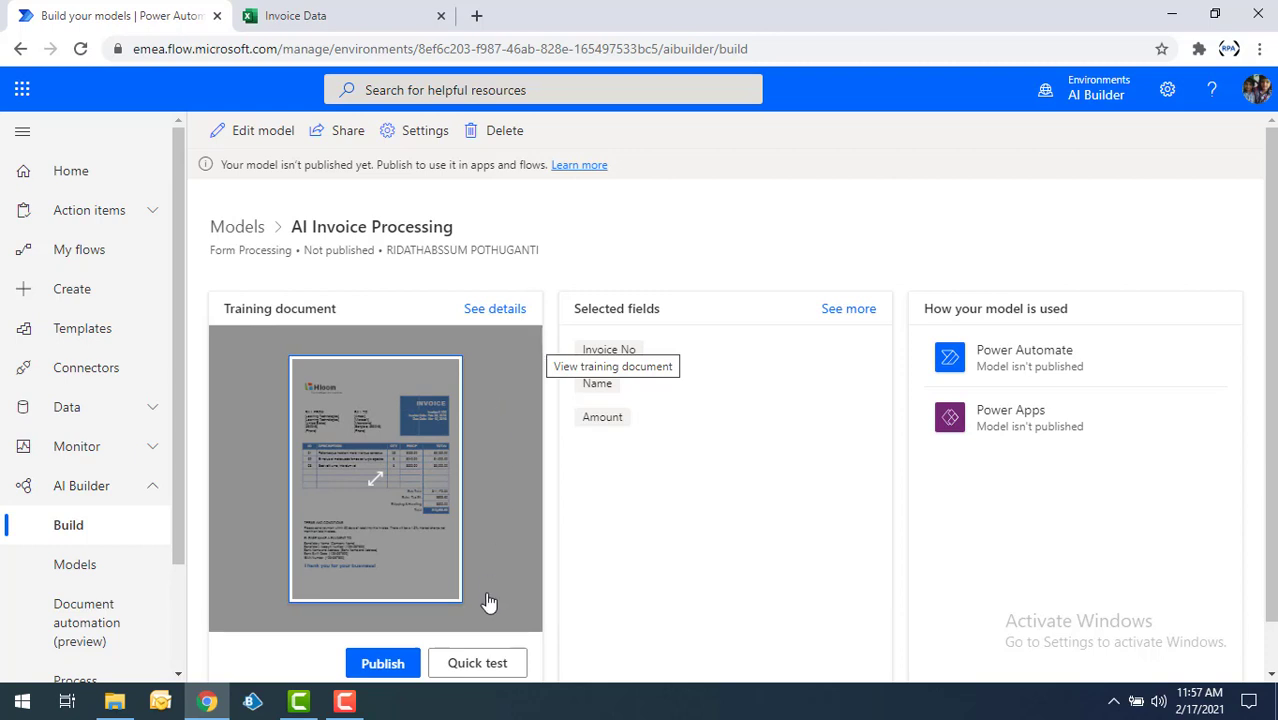
# Run a quick test of the model with the first invoice from the Test folder inside Invoices.
pyautogui.click(476, 665)
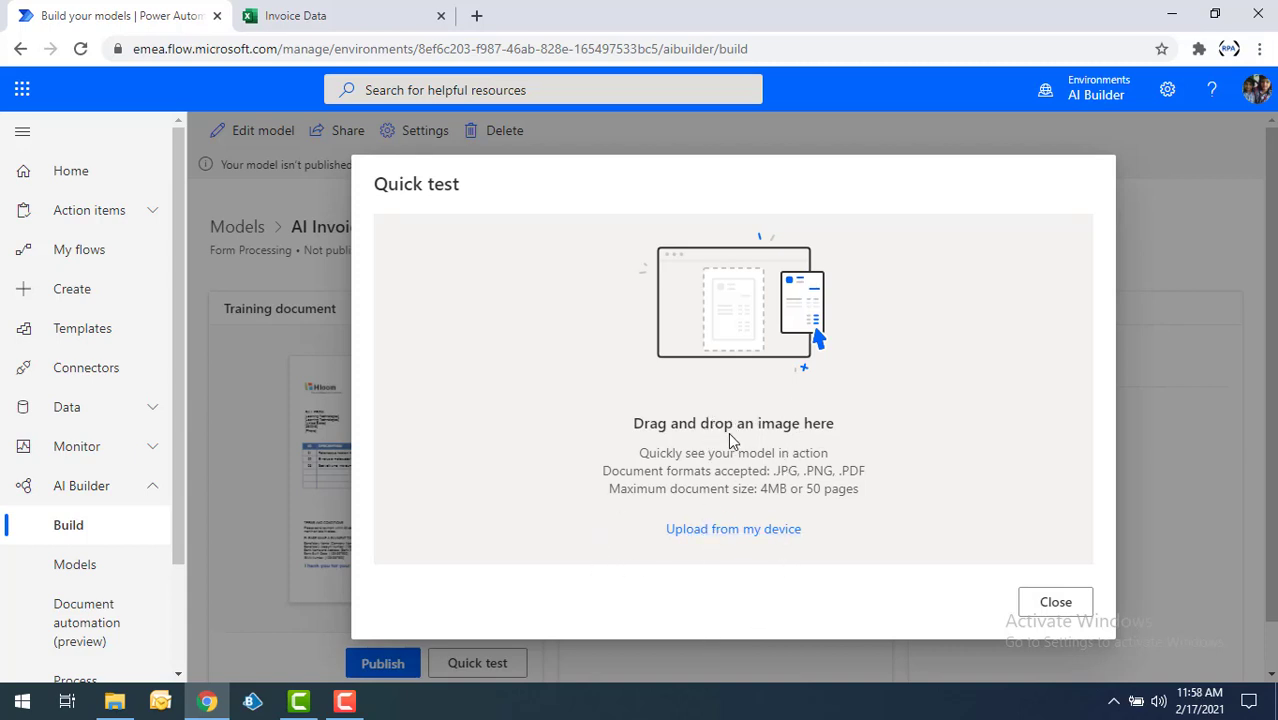
pyautogui.click(717, 537)
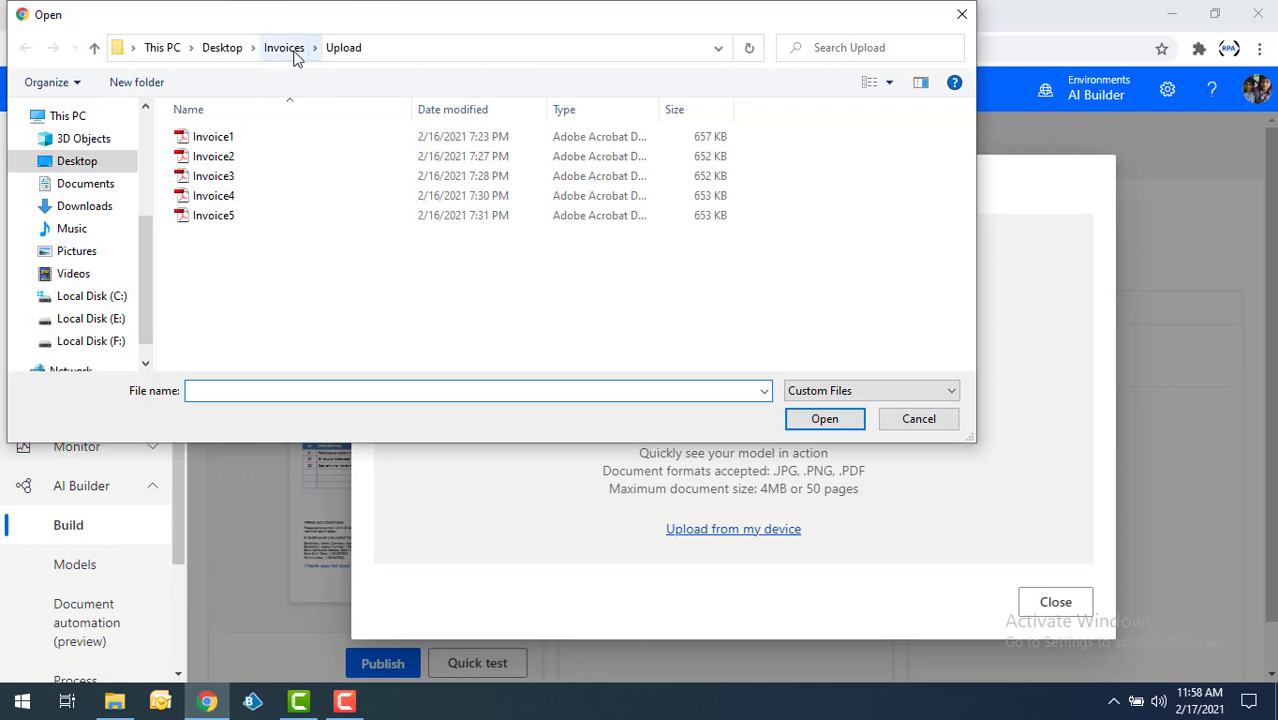
pyautogui.click(288, 50)
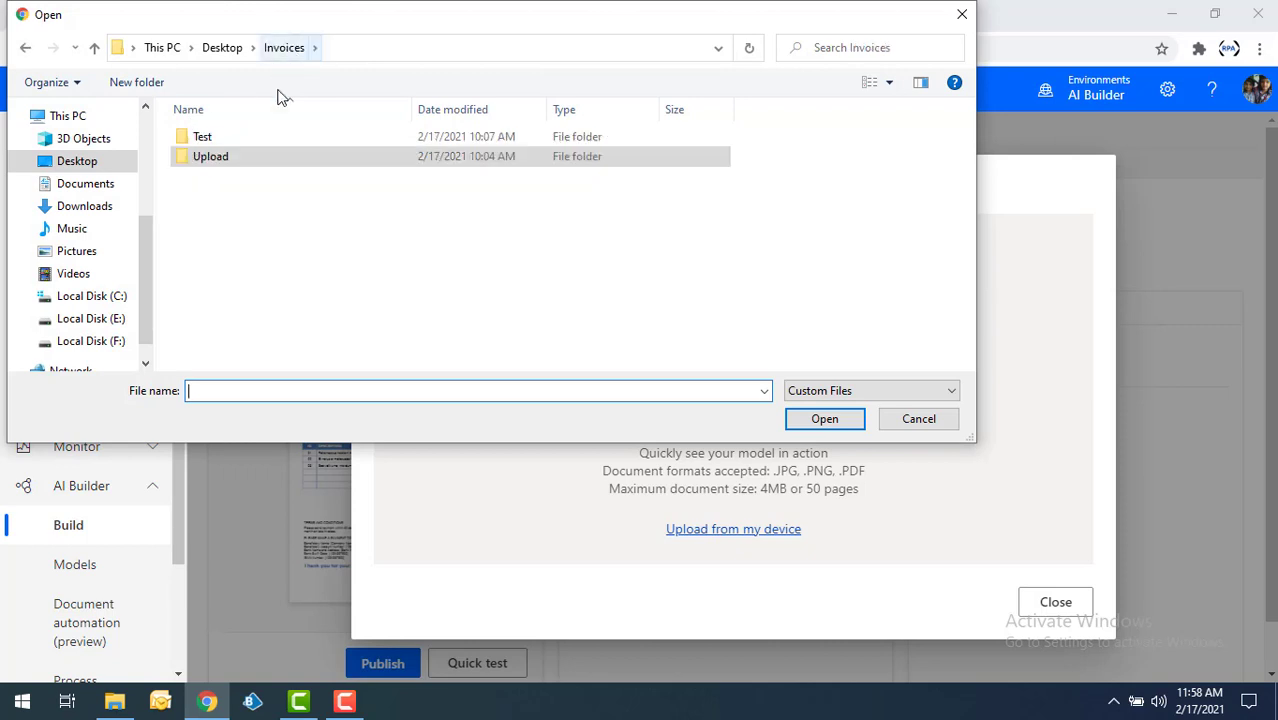
pyautogui.doubleClick(207, 133)
pyautogui.doubleClick(210, 137)
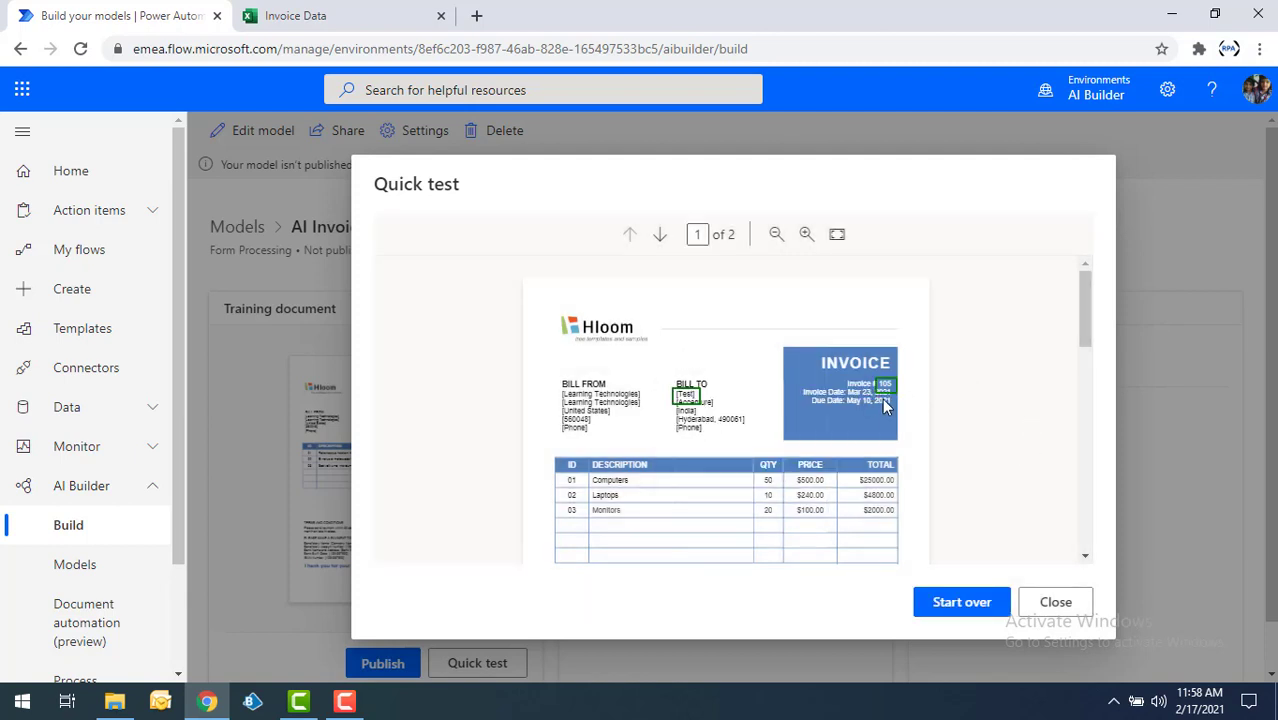
# Check the detected invoice number, name and amount with their confidence scores, and reset and close the quick test.
pyautogui.moveTo(887, 390)
pyautogui.moveTo(690, 402)
pyautogui.scroll(-5, 713, 486)
pyautogui.scroll(2, 820, 468)
pyautogui.scroll(1, 820, 480)
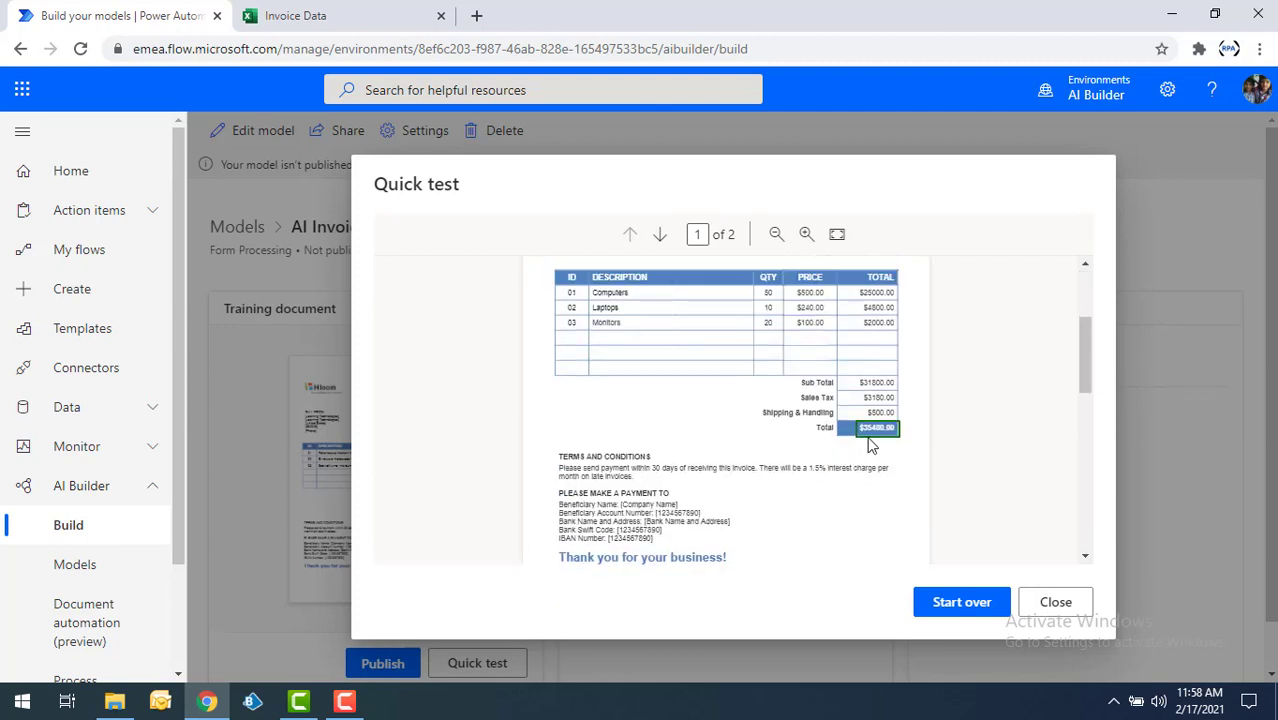
pyautogui.moveTo(874, 442)
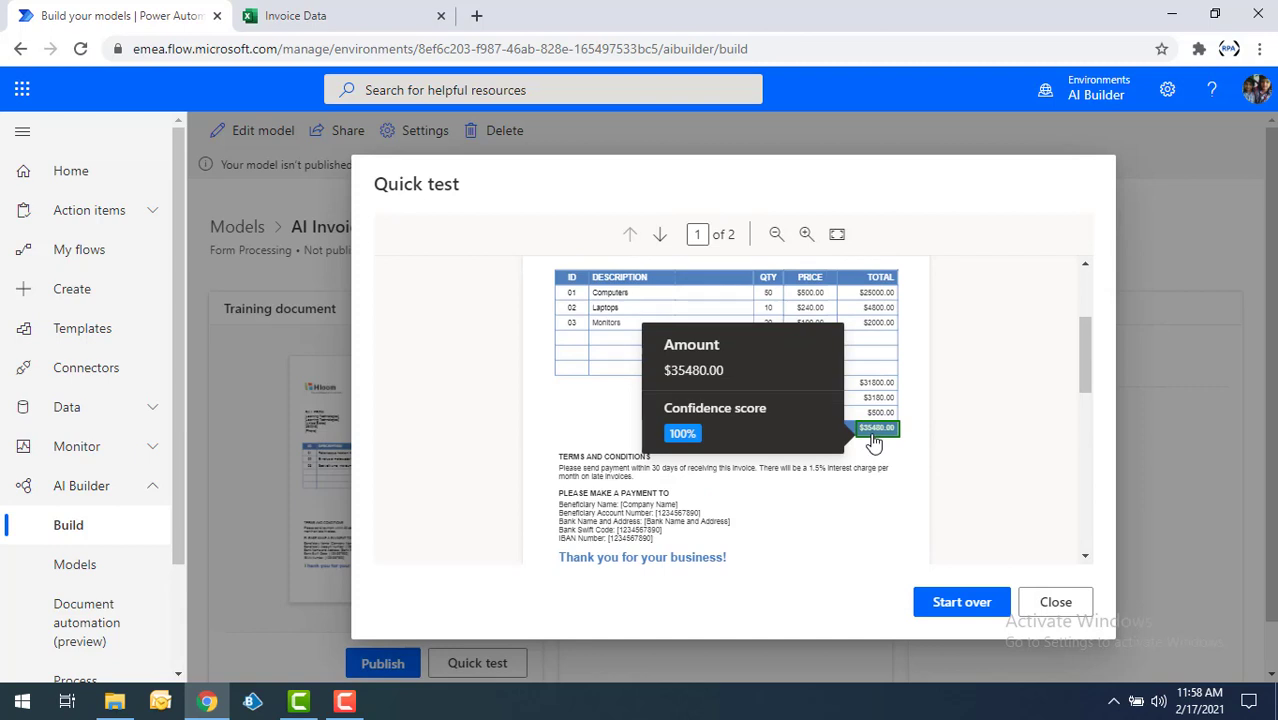
pyautogui.click(960, 602)
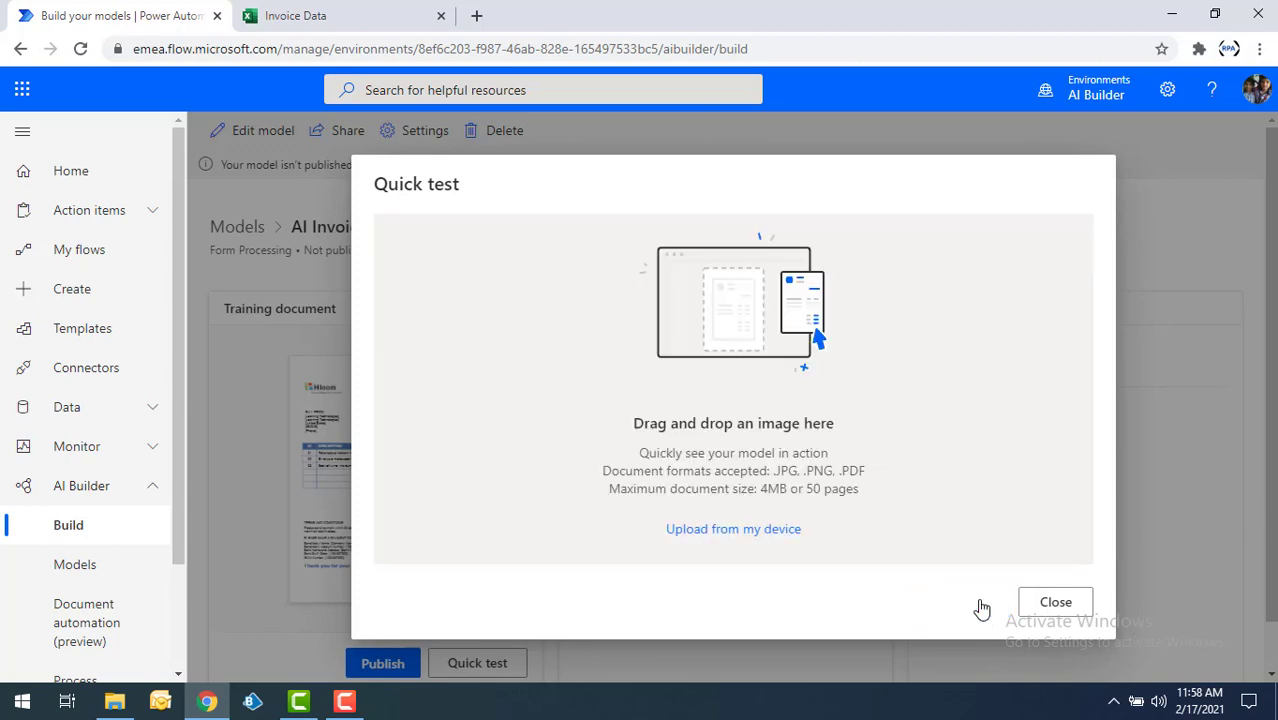
pyautogui.click(1062, 614)
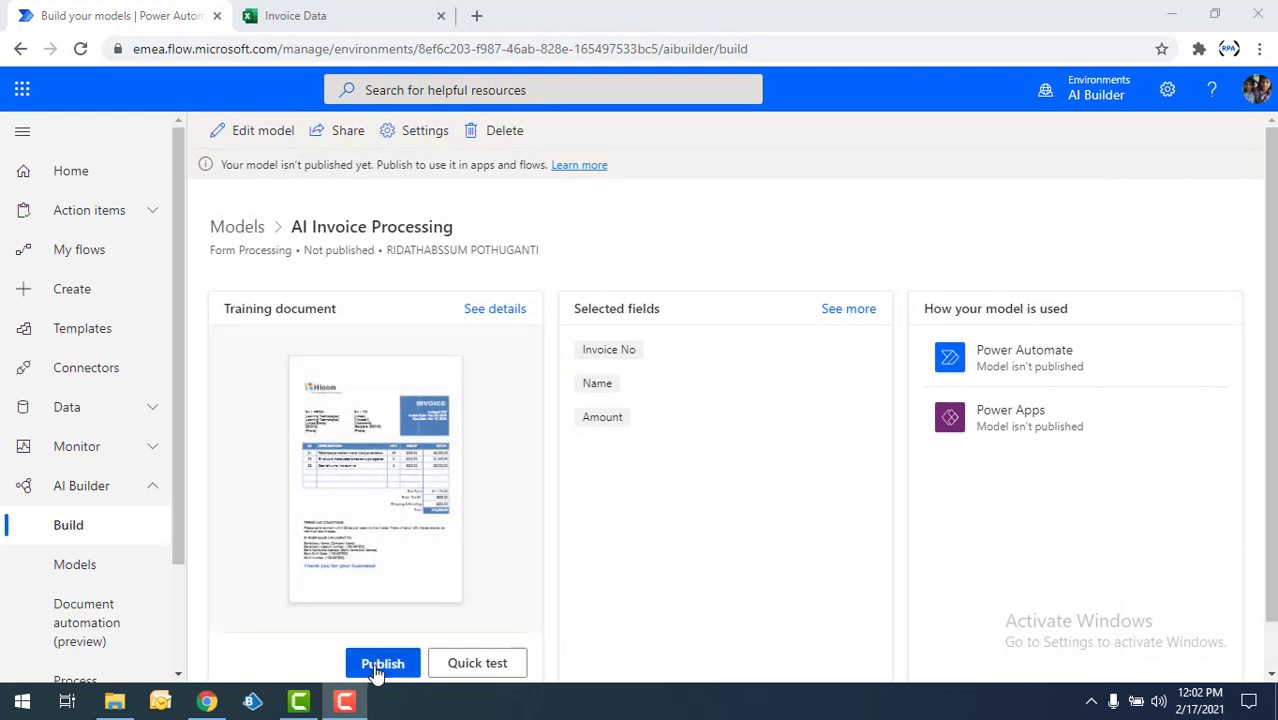
# Publish the AI Invoice Processing model and open the options for using it in an app or flow.
pyautogui.click(380, 665)
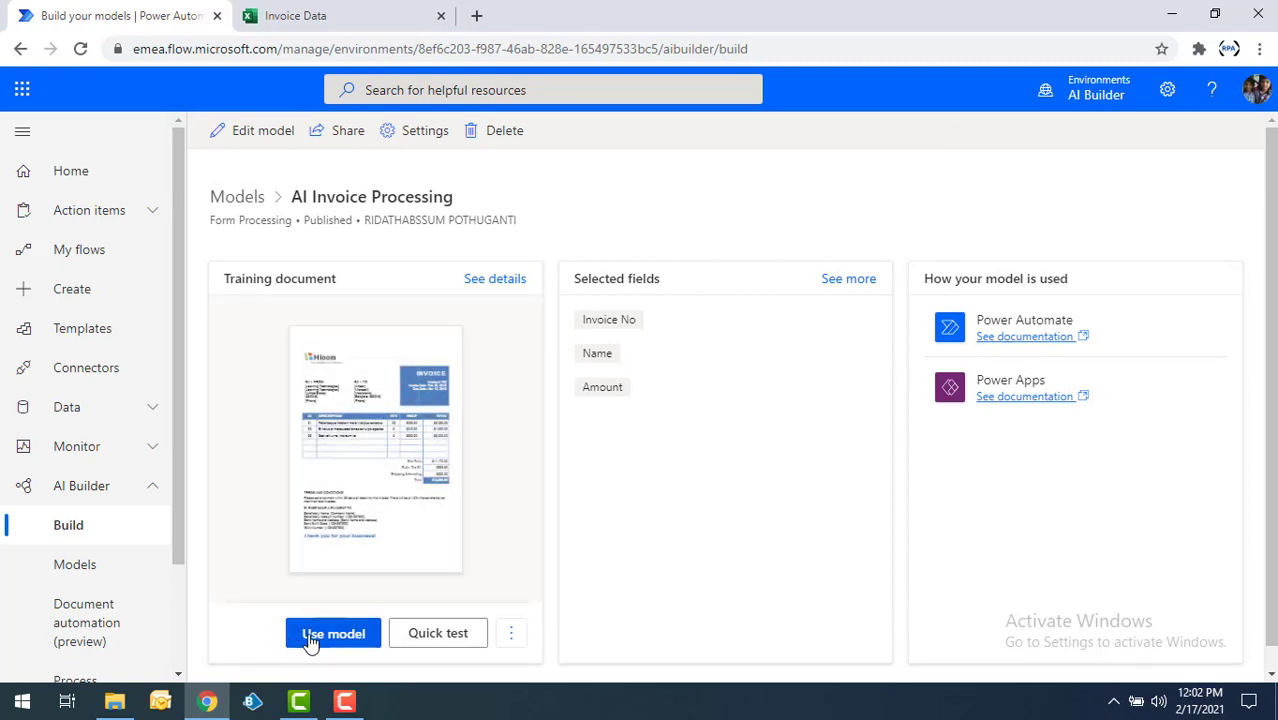
pyautogui.click(313, 636)
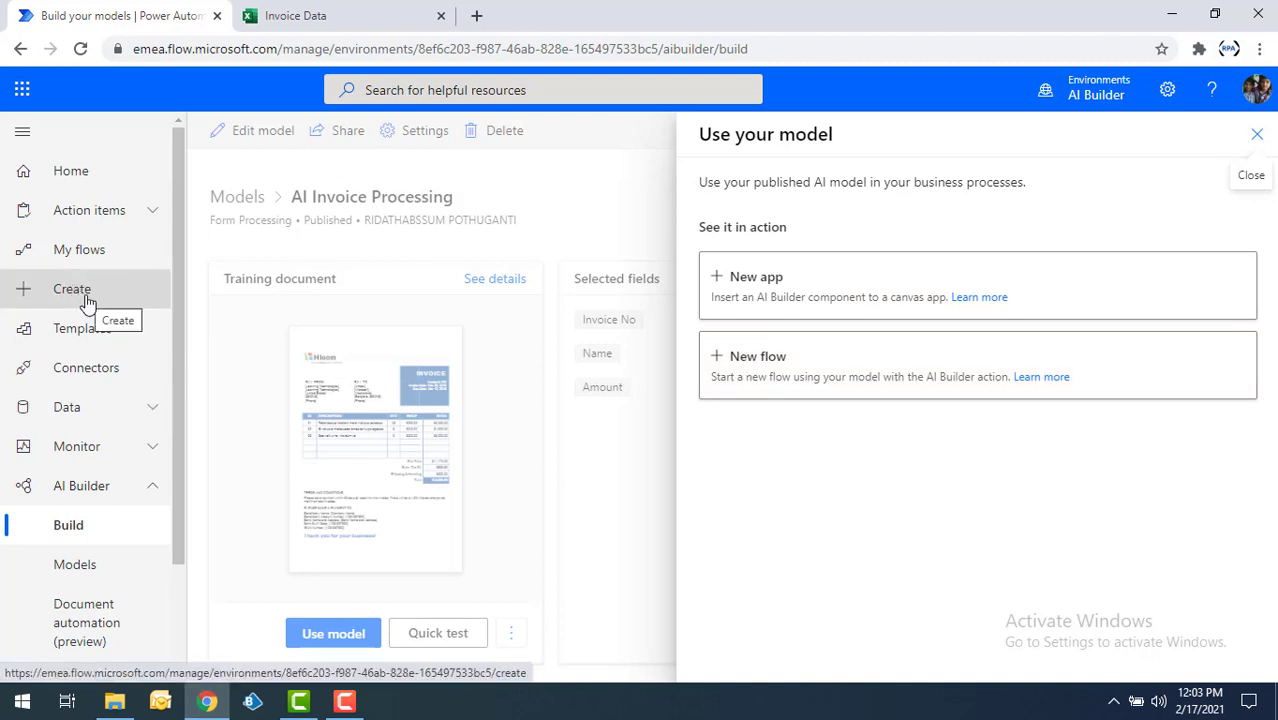
# Go to the flow creation page and create an instant cloud flow named Invoice Process without choosing a suggested trigger.
pyautogui.click(566, 612)
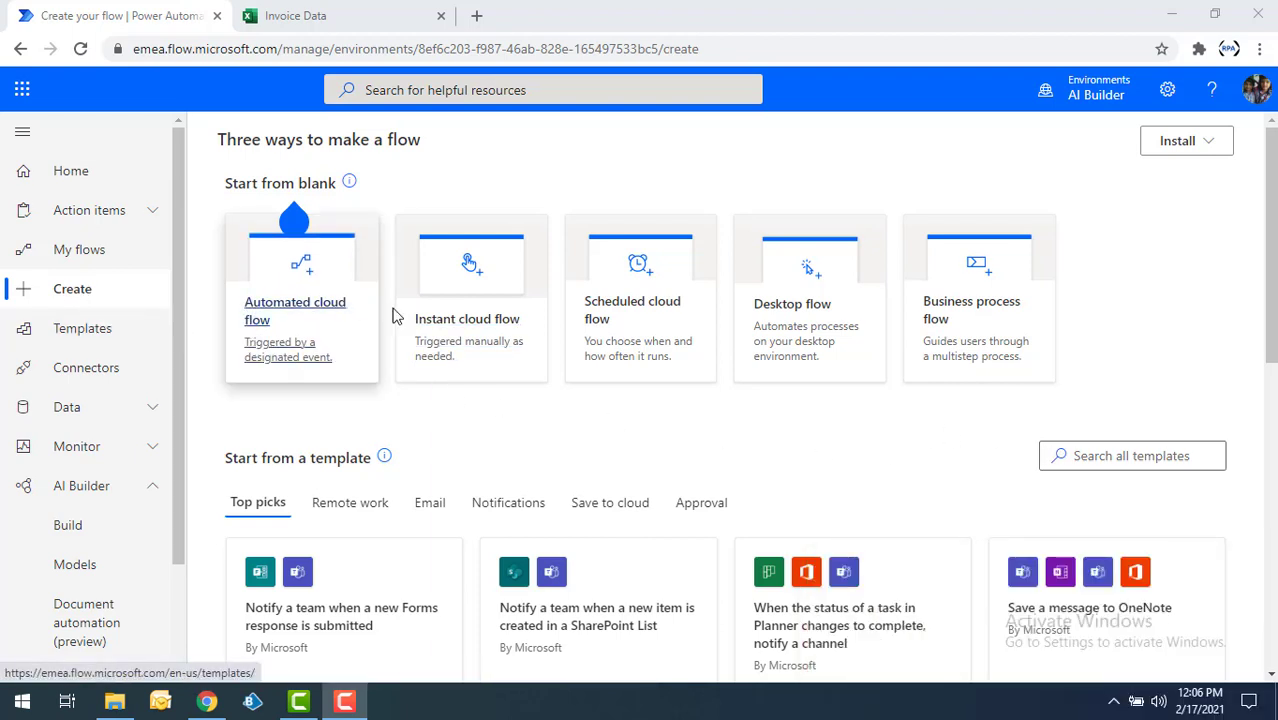
pyautogui.click(453, 275)
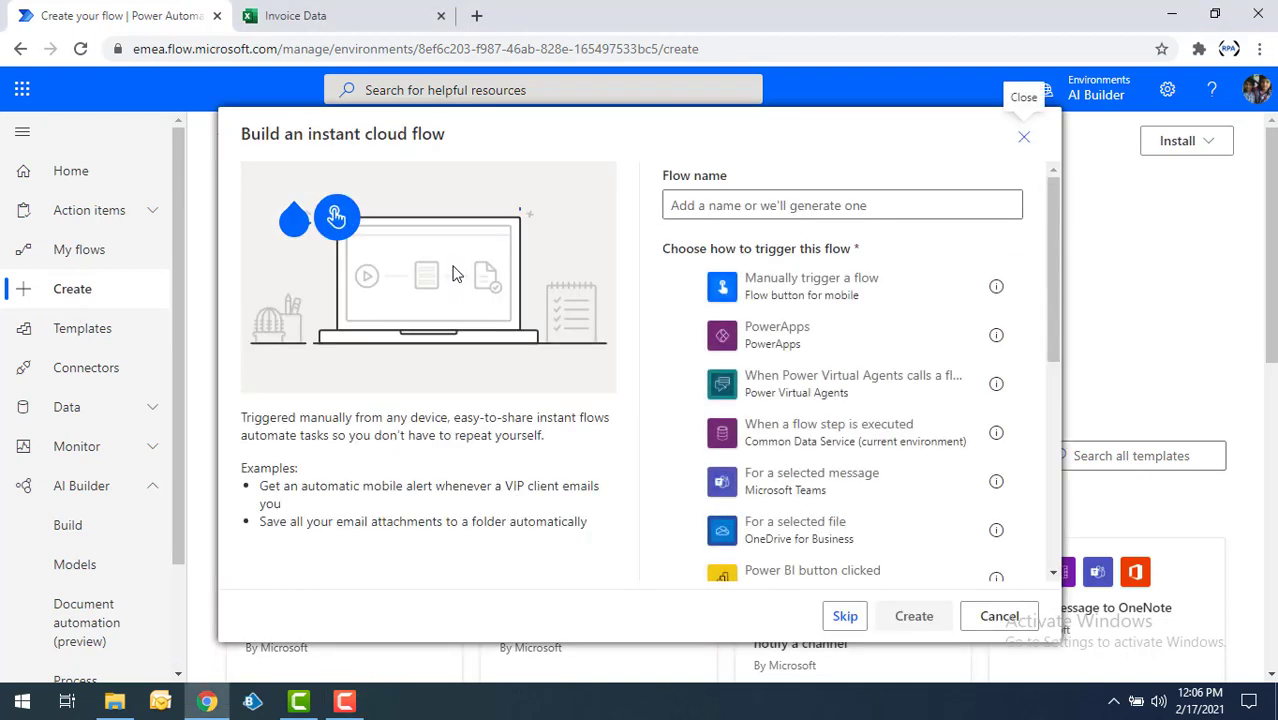
pyautogui.click(759, 205)
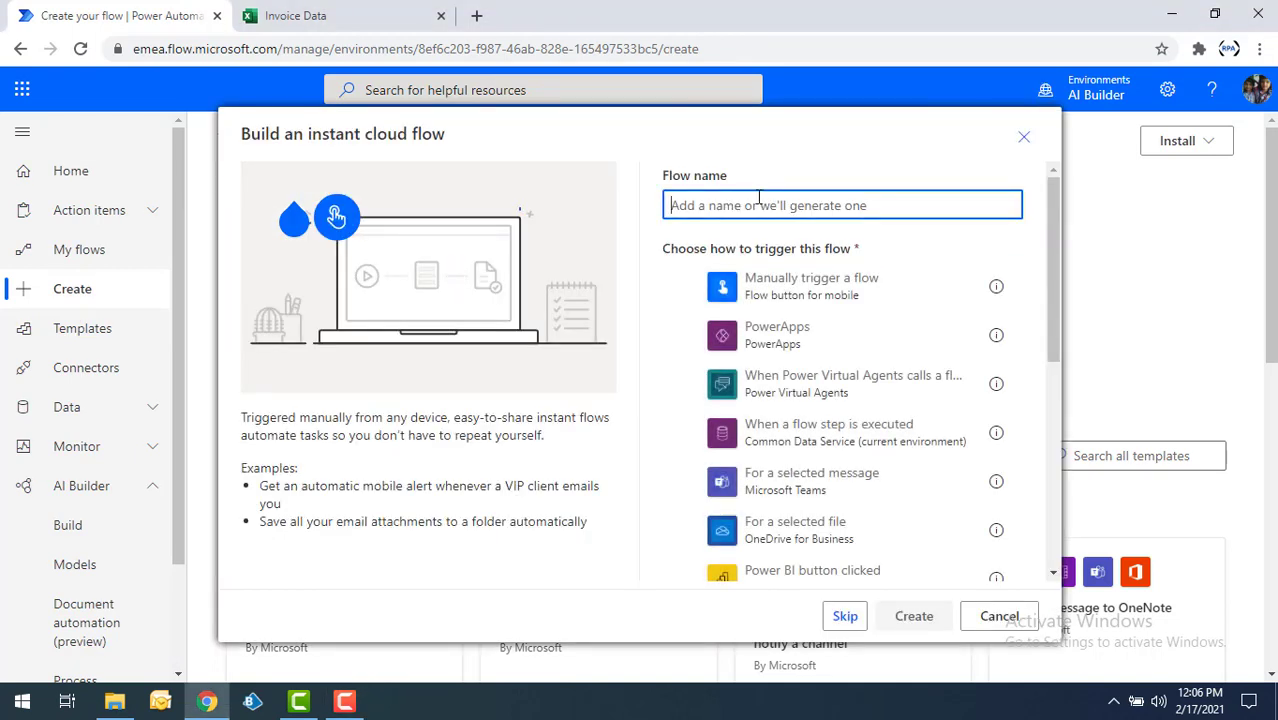
pyautogui.write('Invop')
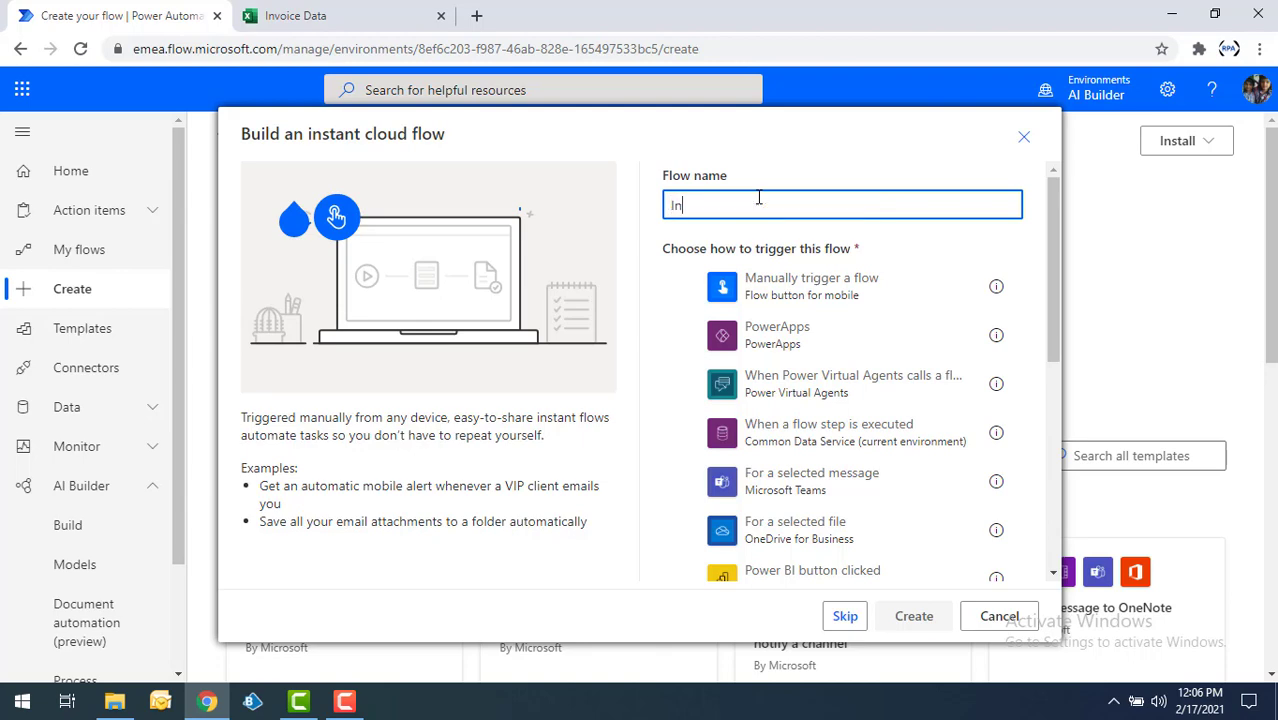
pyautogui.write('ice Process')
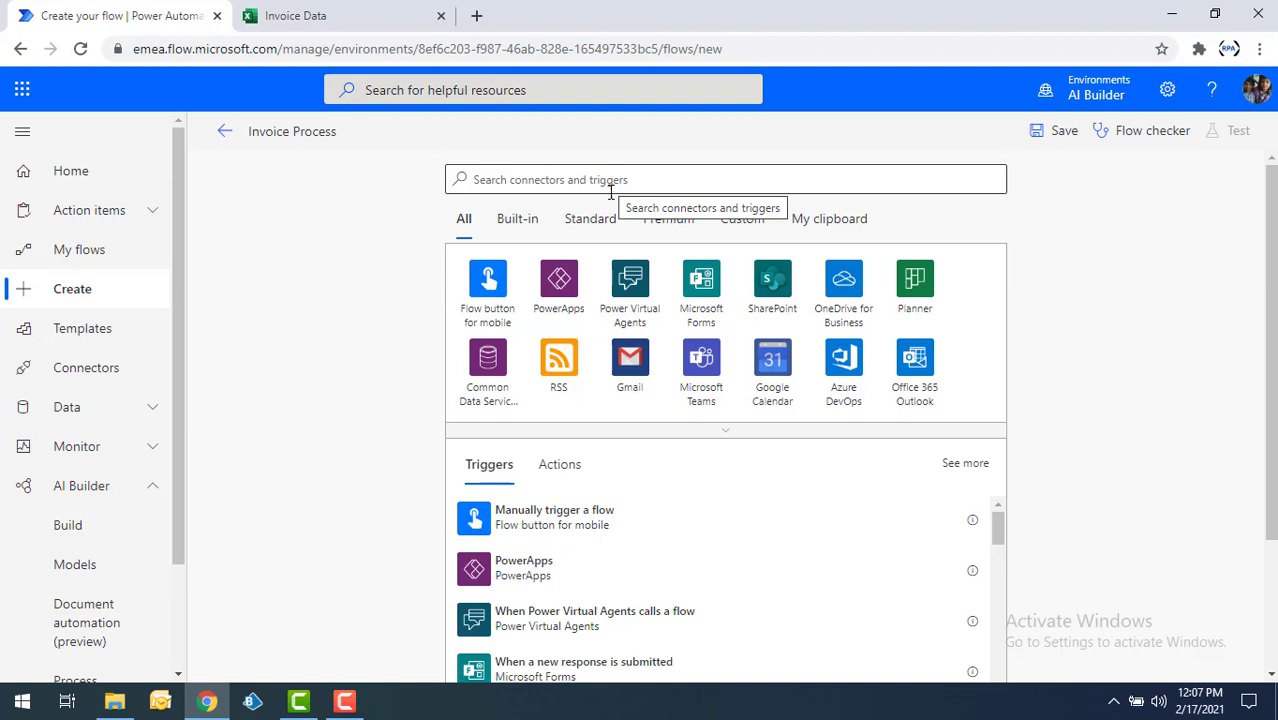
# Add the Gmail trigger "When a new email arrives" and set Has Attachments and Include Attachments to Yes.
pyautogui.click(630, 362)
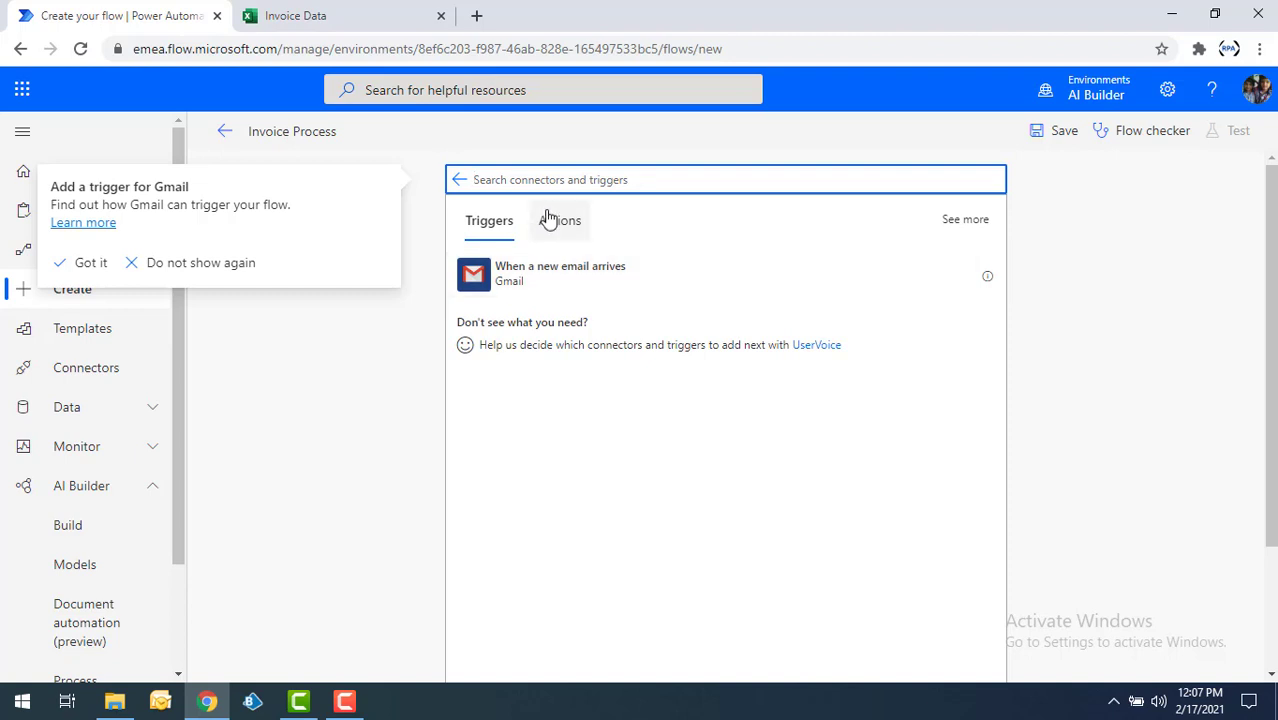
pyautogui.click(538, 282)
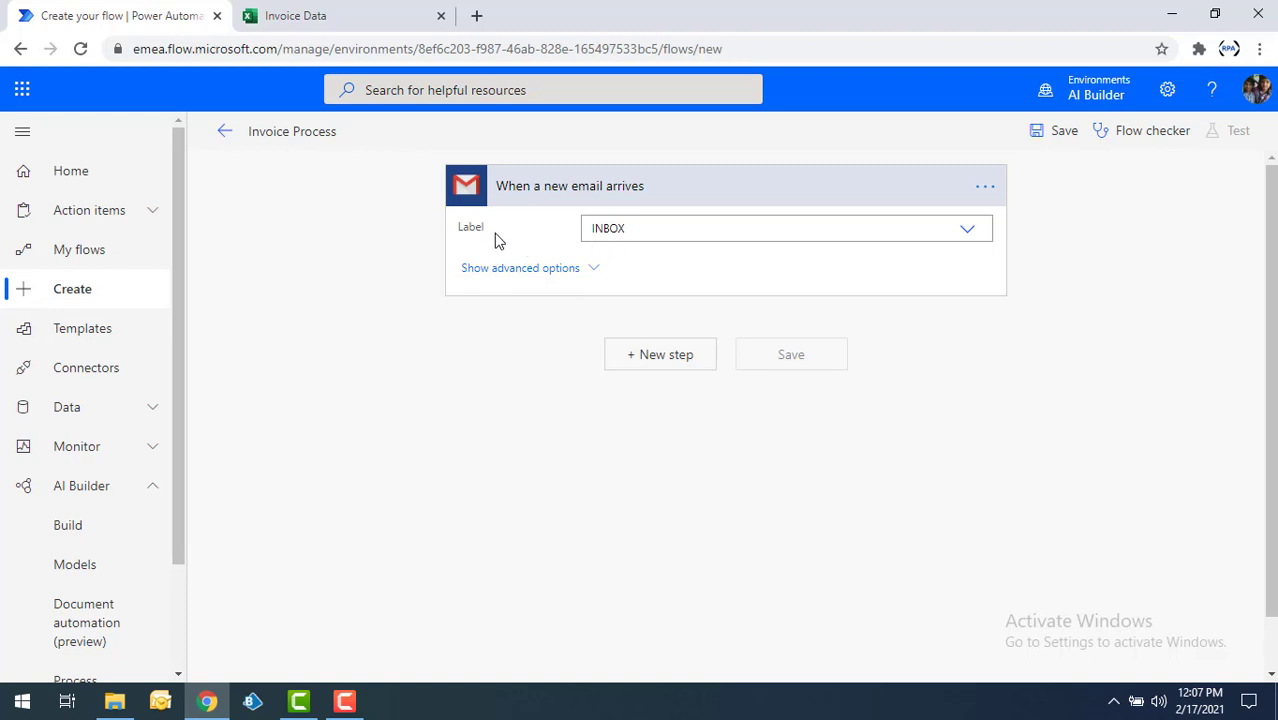
pyautogui.click(549, 276)
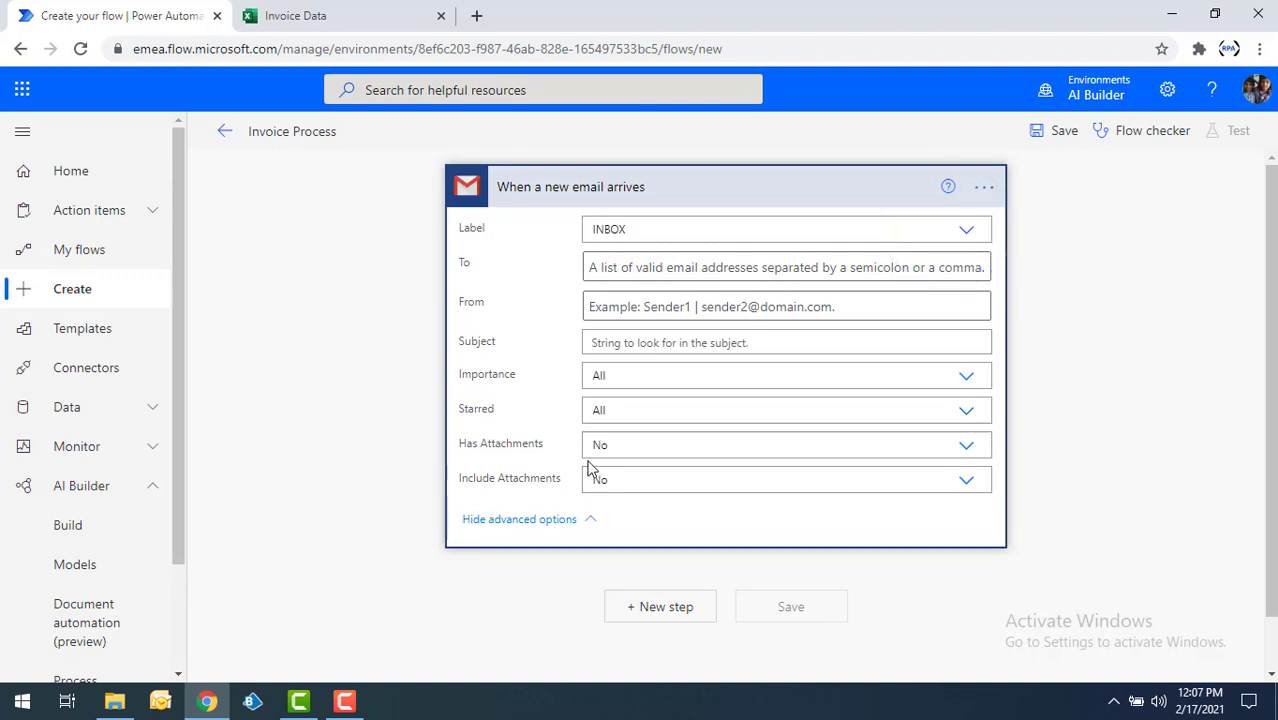
pyautogui.click(966, 446)
pyautogui.click(637, 489)
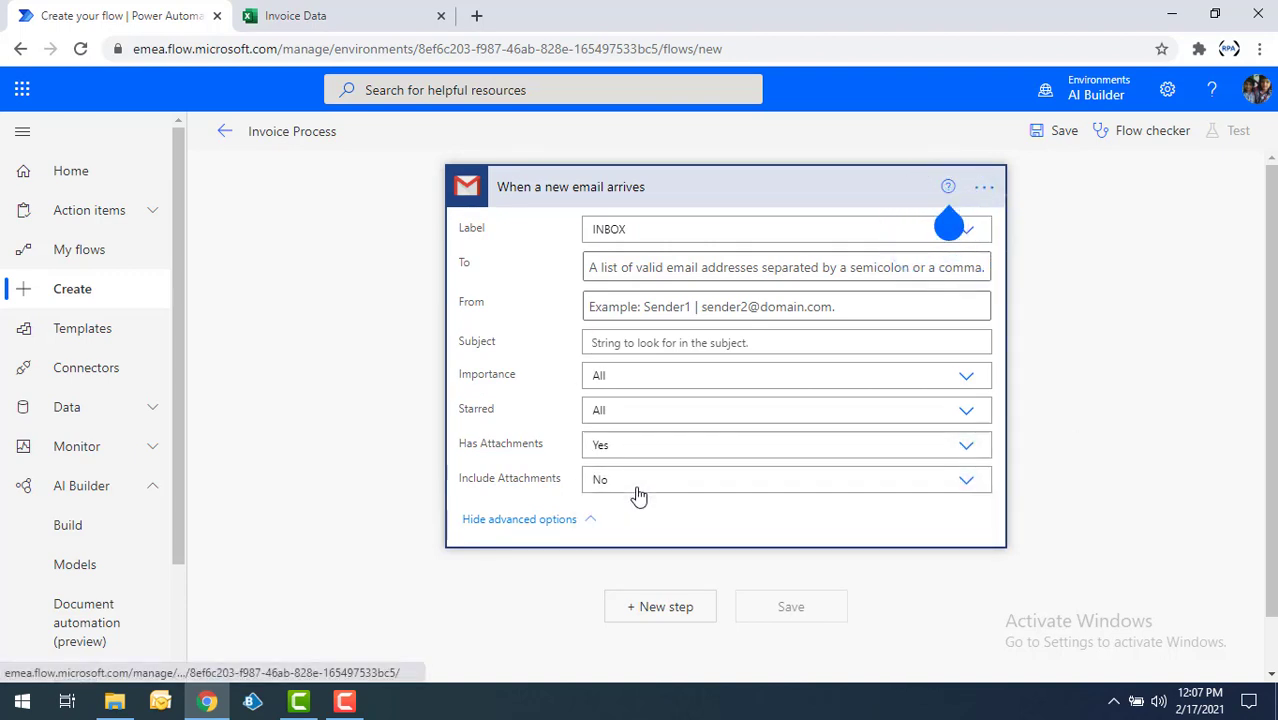
pyautogui.click(690, 486)
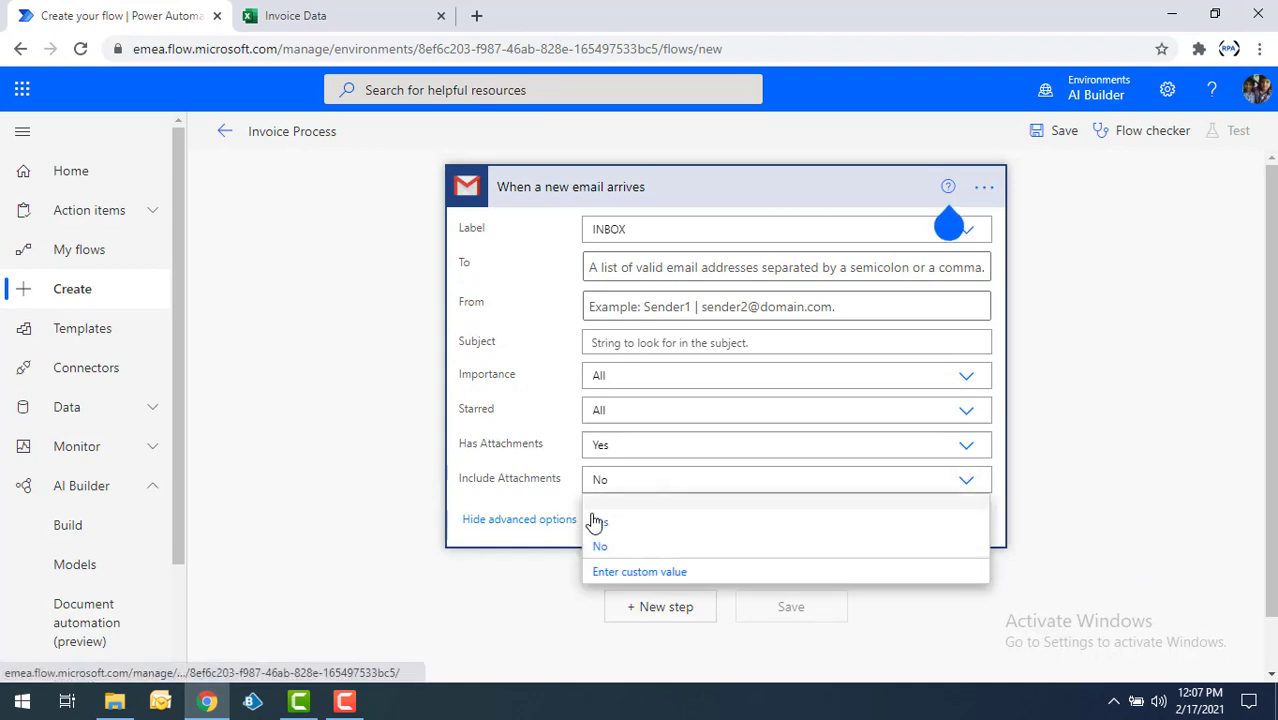
pyautogui.click(600, 524)
# Add the AI Builder action "Process and save information from forms" as the step after the email trigger.
pyautogui.scroll(-1, 618, 487)
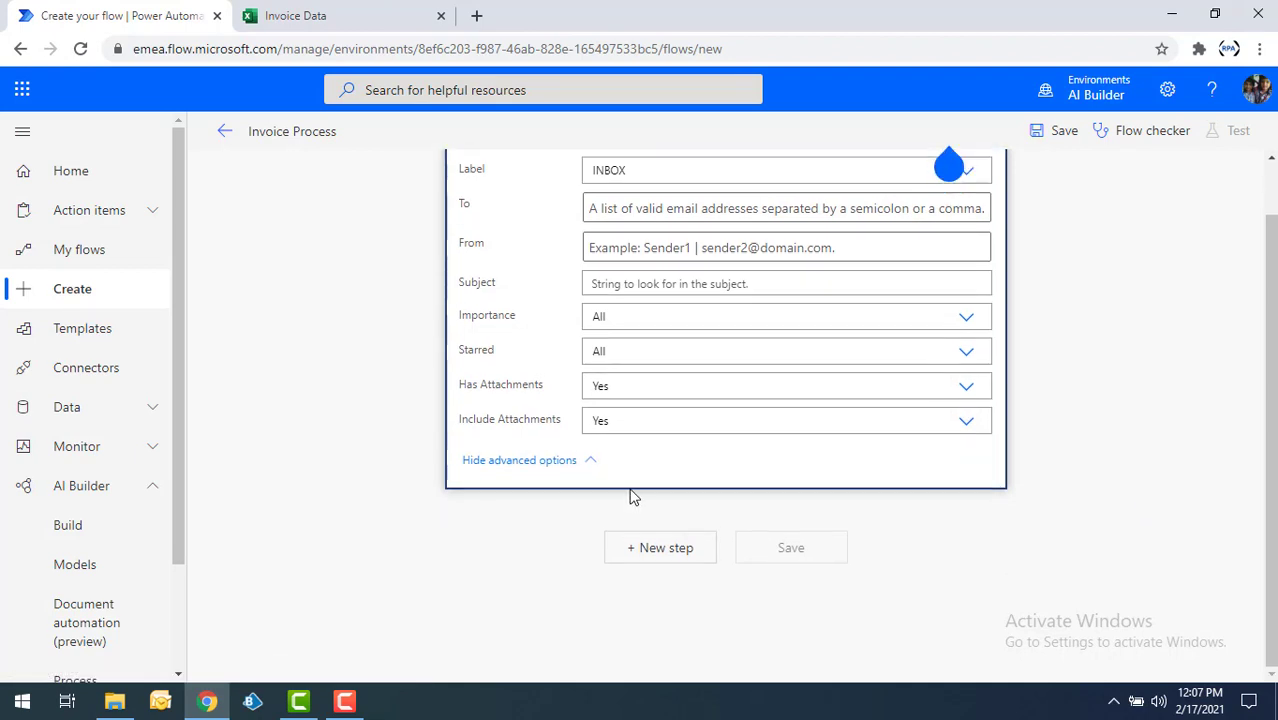
pyautogui.click(666, 550)
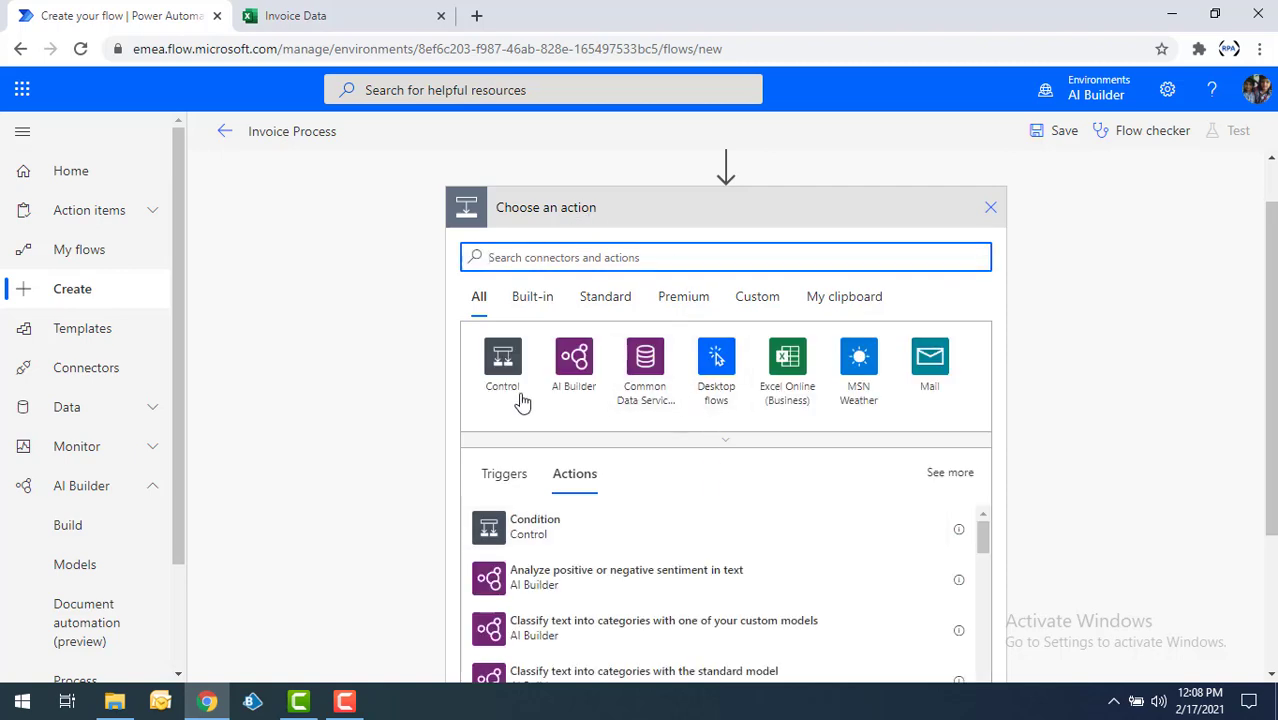
pyautogui.click(578, 365)
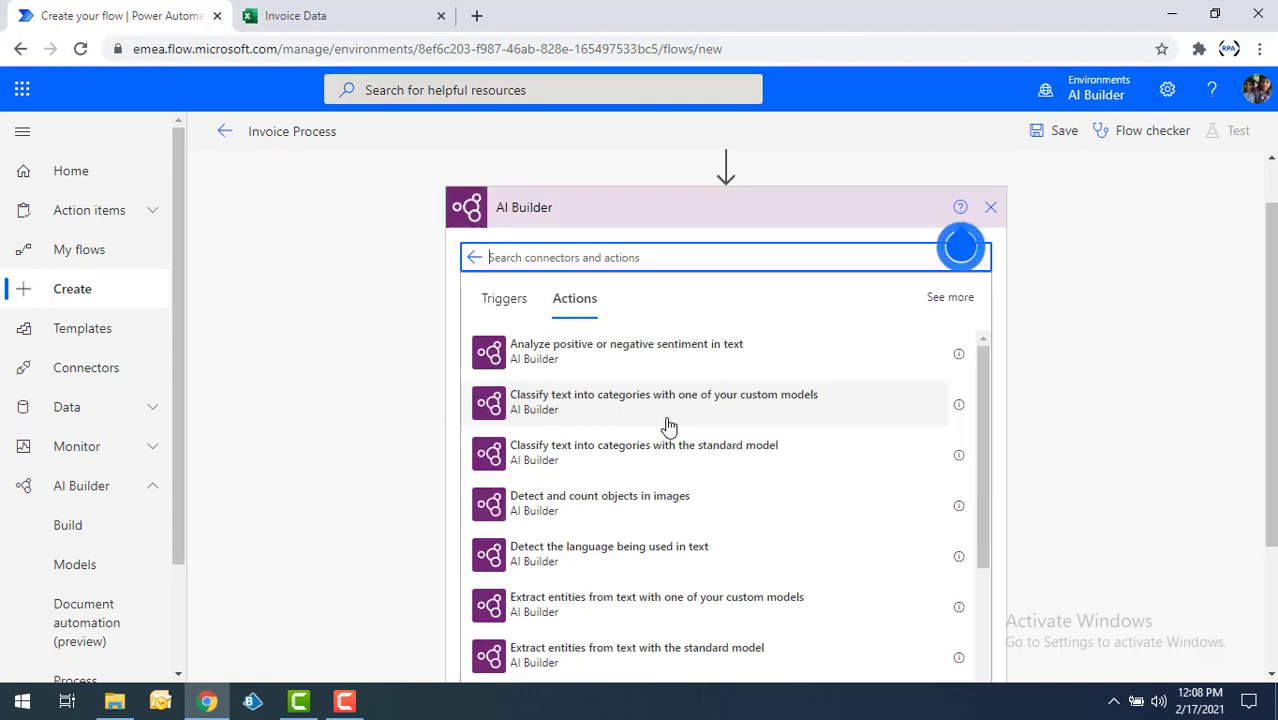
pyautogui.scroll(-1, 677, 485)
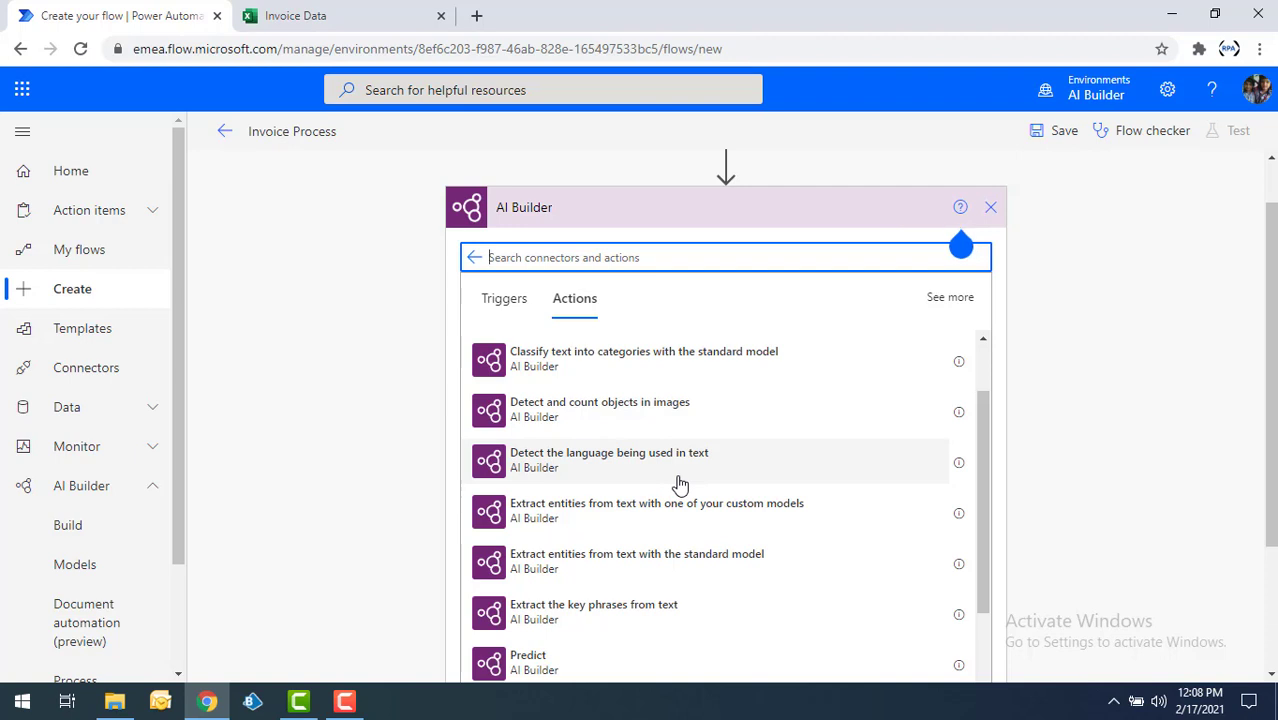
pyautogui.scroll(-1, 680, 485)
pyautogui.scroll(-5, 767, 480)
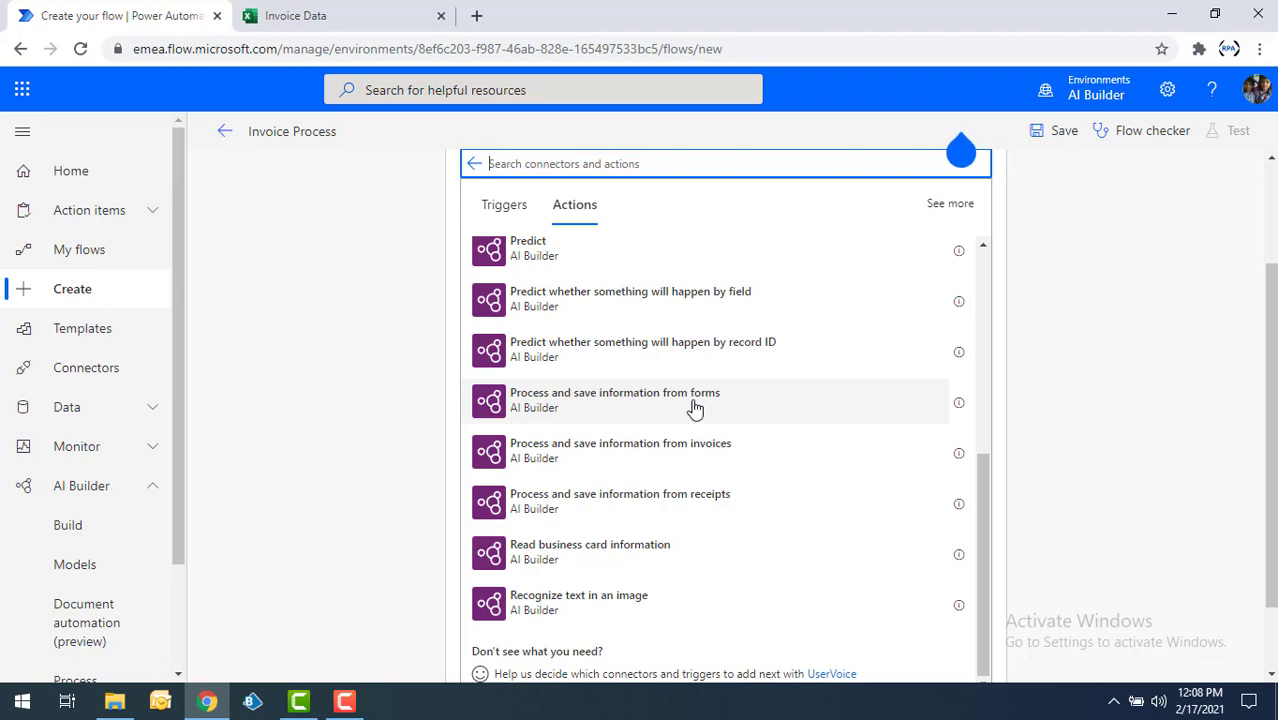
pyautogui.click(695, 408)
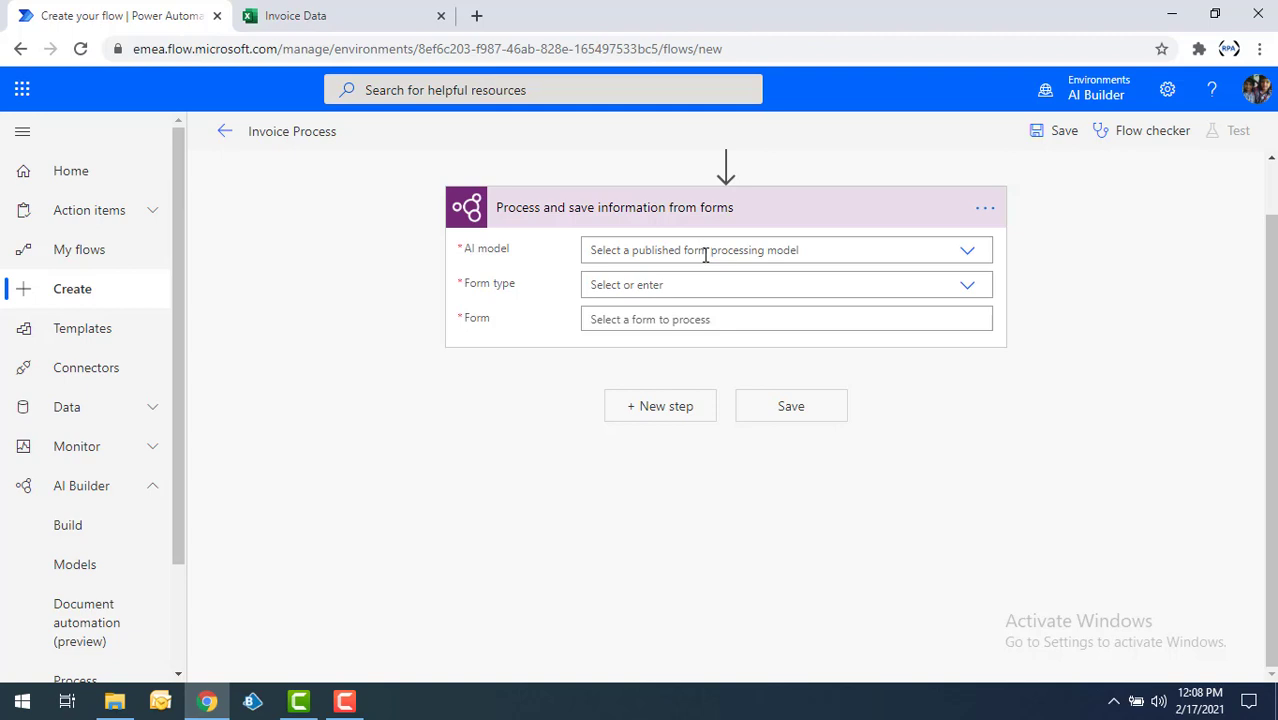
# Configure the form processing action with the AI Invoice Processing model, PDF Document form type and Attachments Content as the form.
pyautogui.click(957, 255)
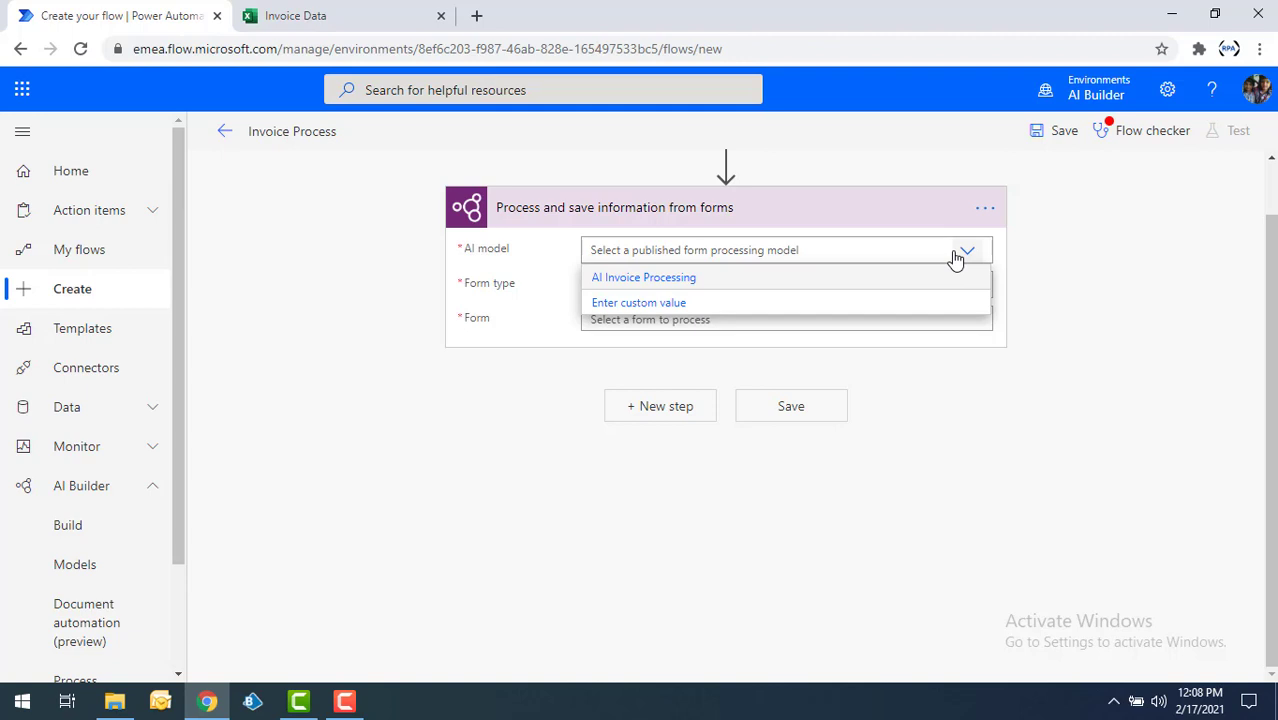
pyautogui.click(644, 283)
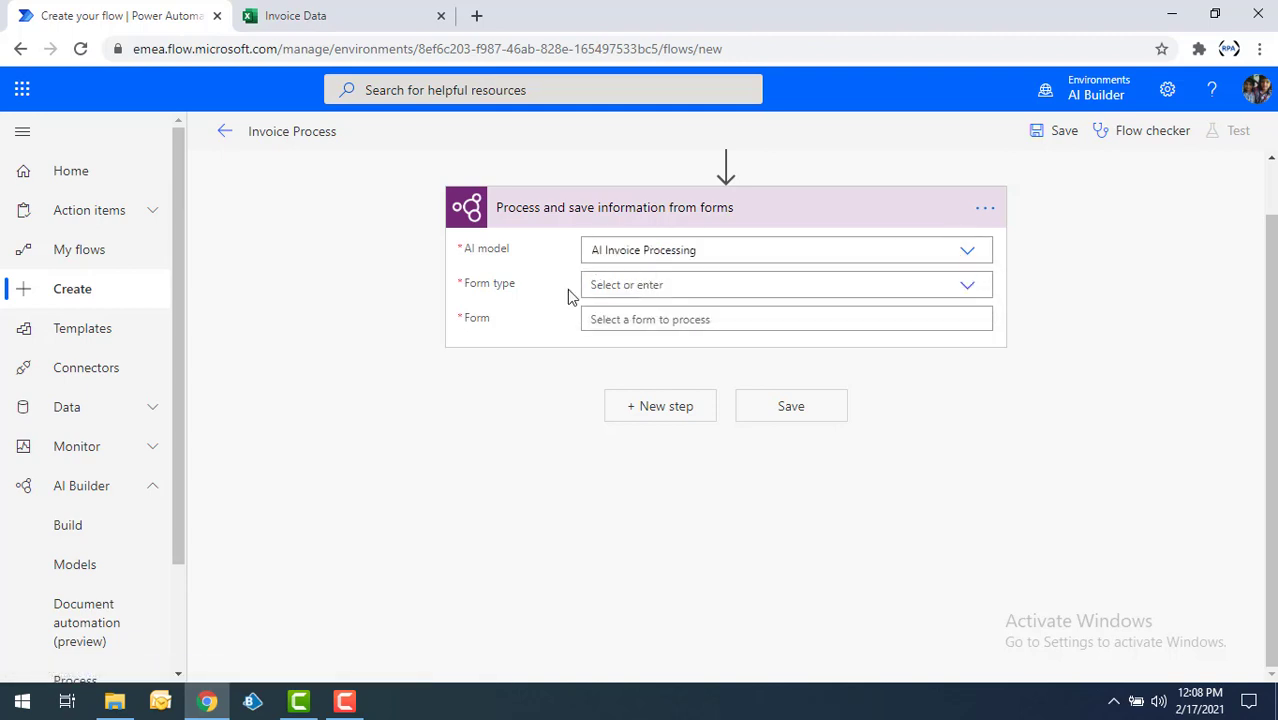
pyautogui.click(966, 288)
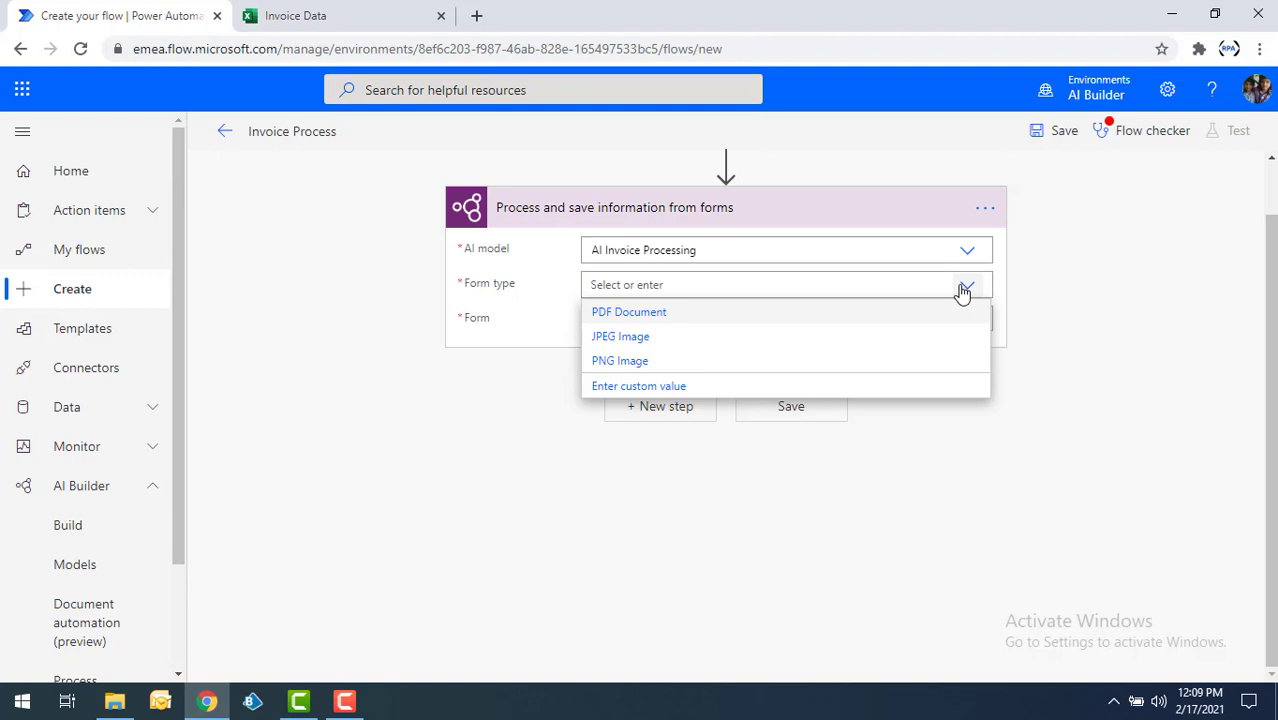
pyautogui.click(651, 316)
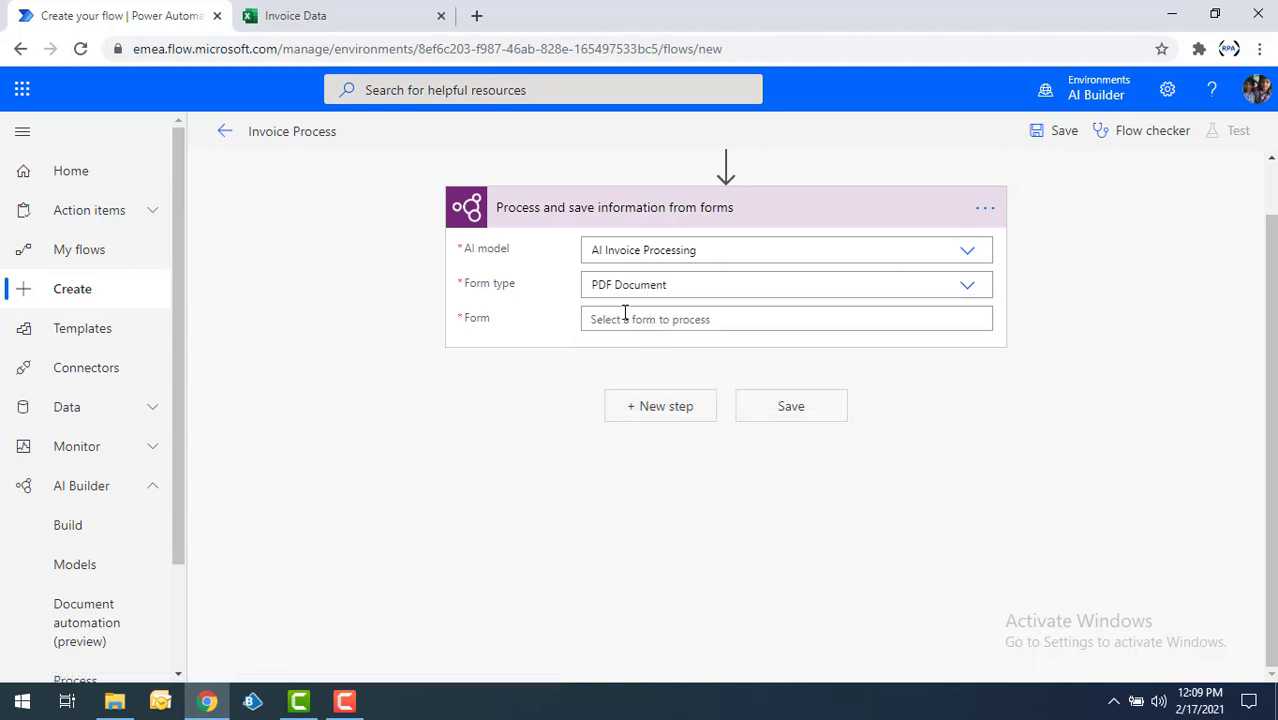
pyautogui.click(968, 322)
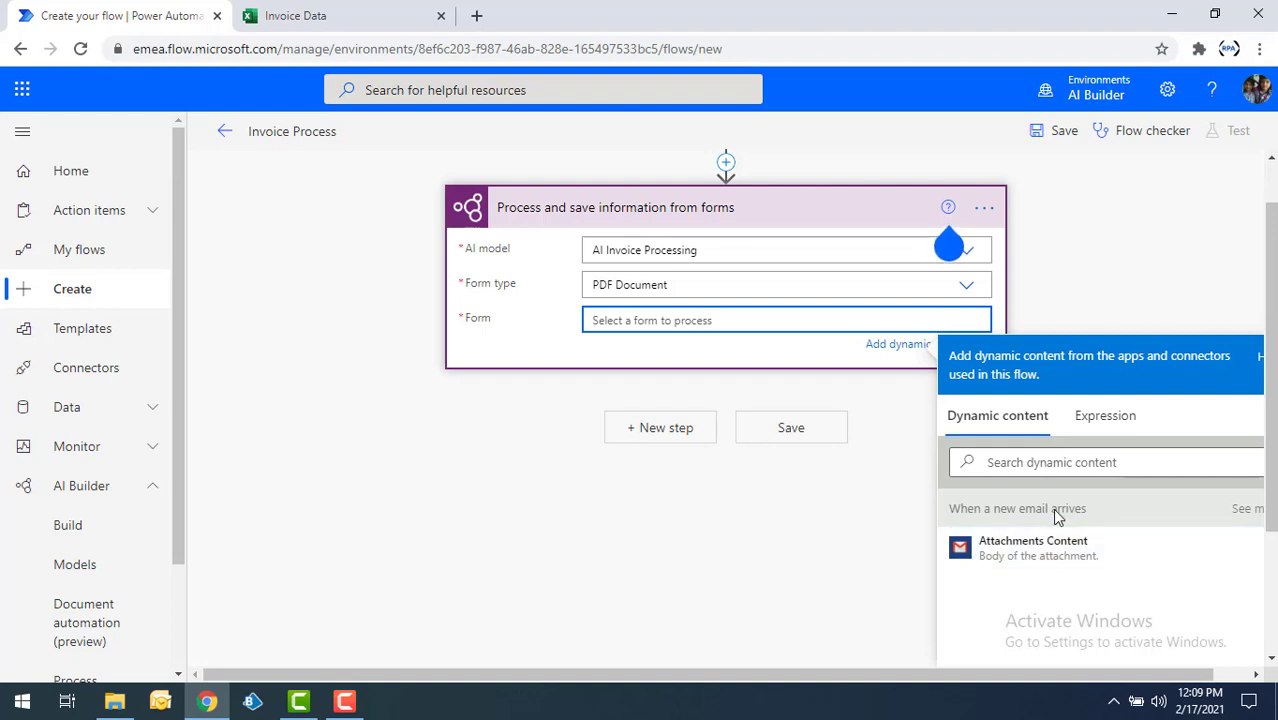
pyautogui.click(1015, 548)
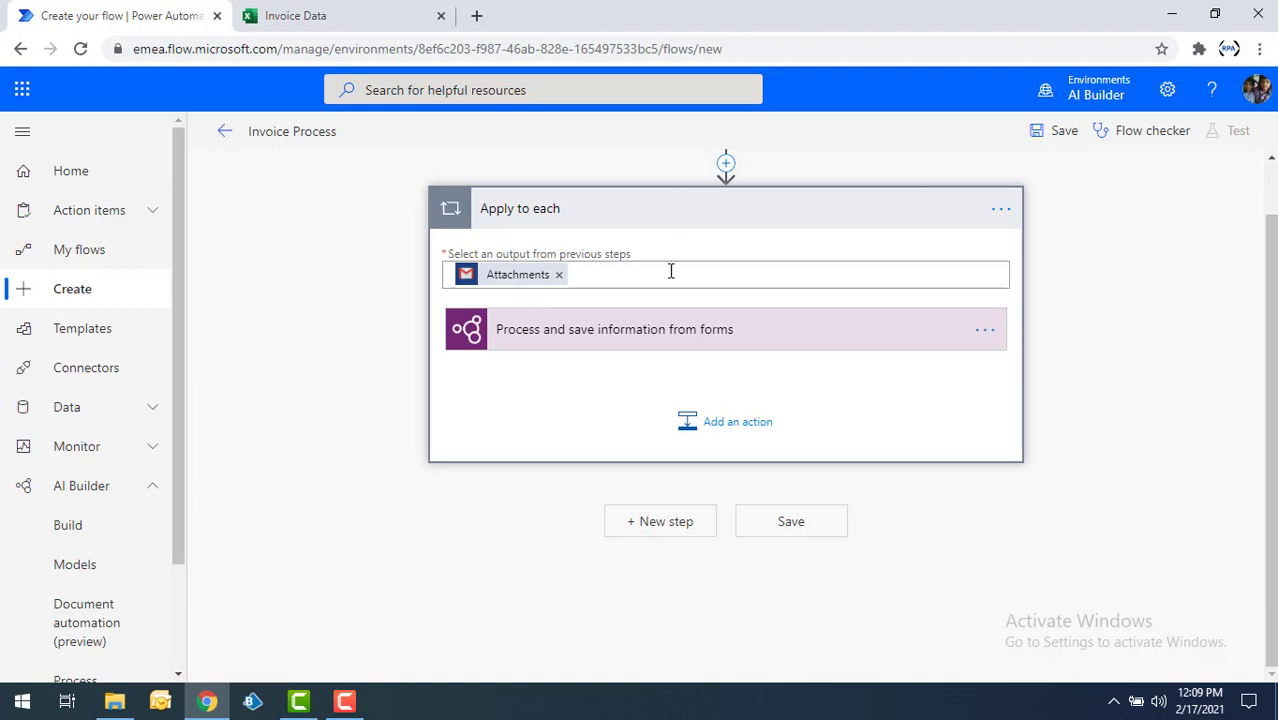
# Start adding an action inside the Apply to each loop and check the Invoice NO, Name and Amount headers in the Invoice Data workbook.
pyautogui.click(733, 425)
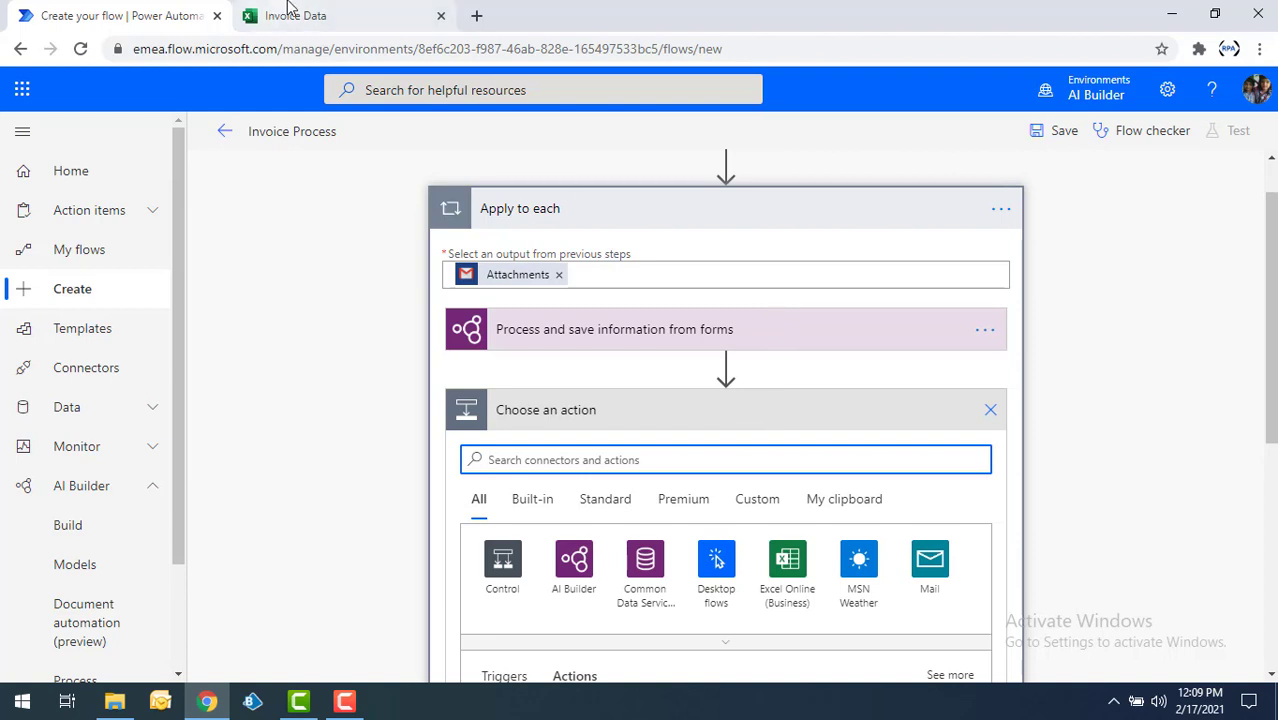
pyautogui.click(287, 12)
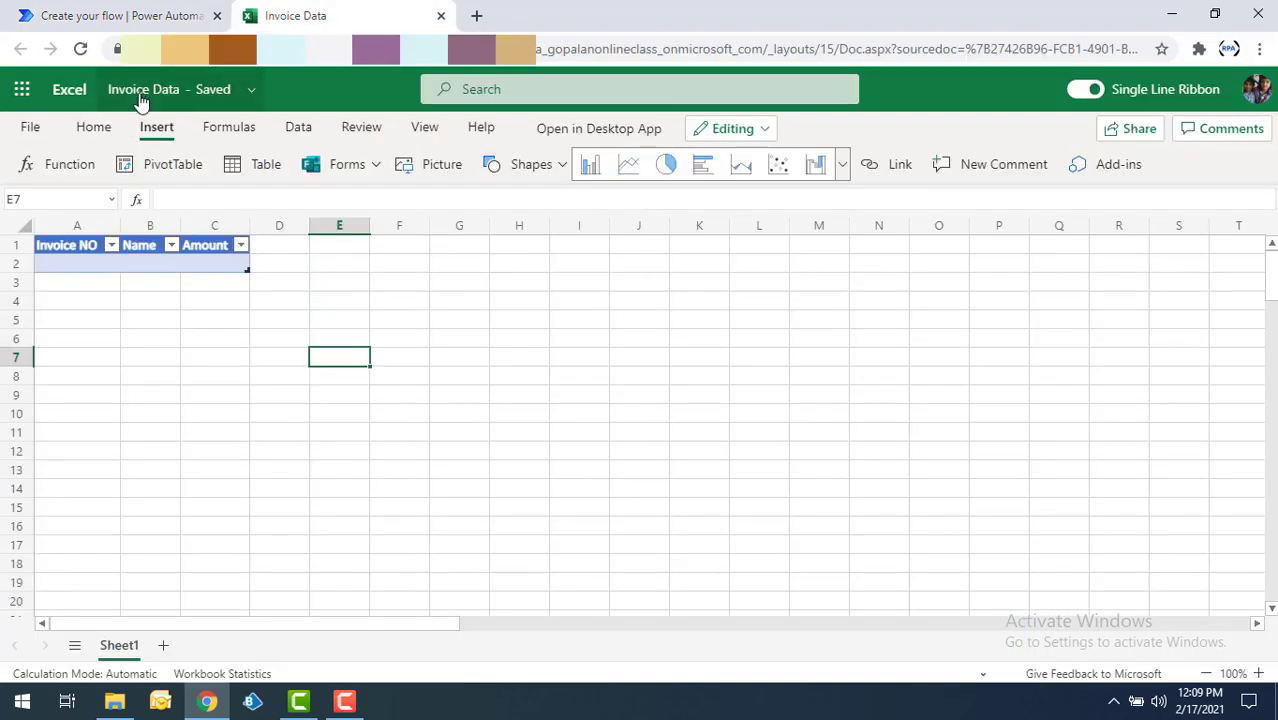
pyautogui.click(71, 254)
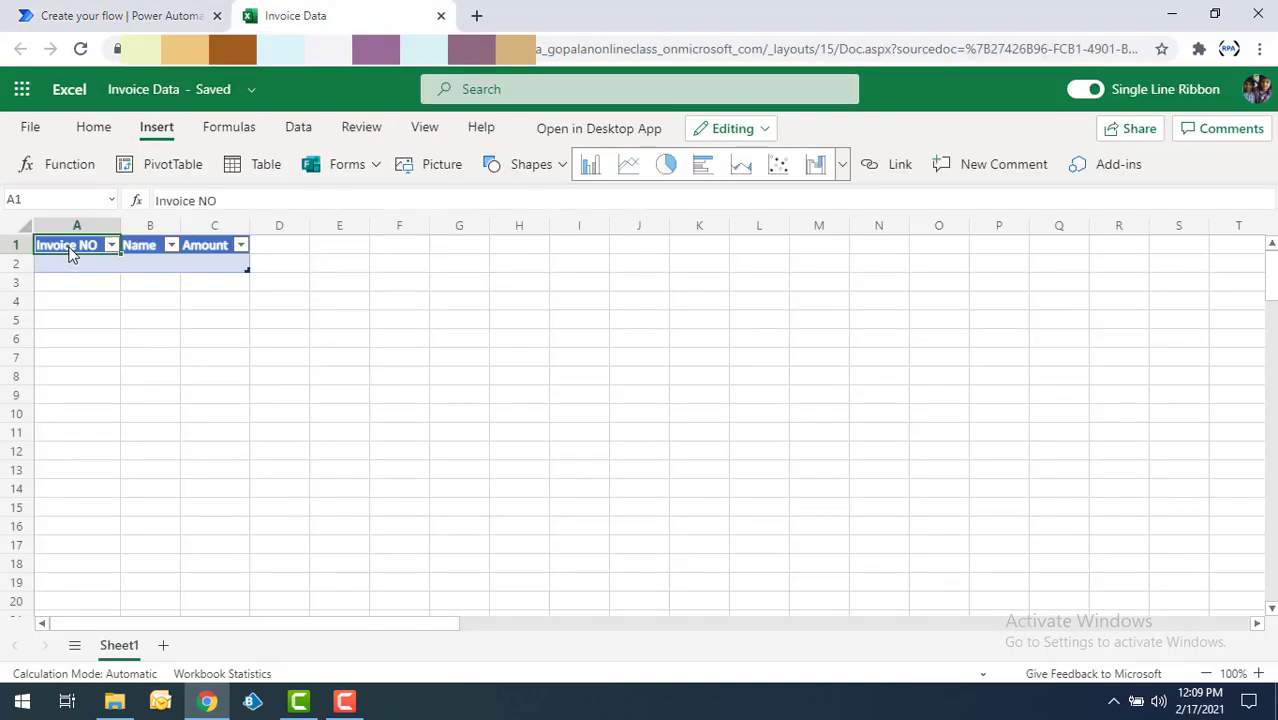
pyautogui.click(153, 252)
pyautogui.click(203, 251)
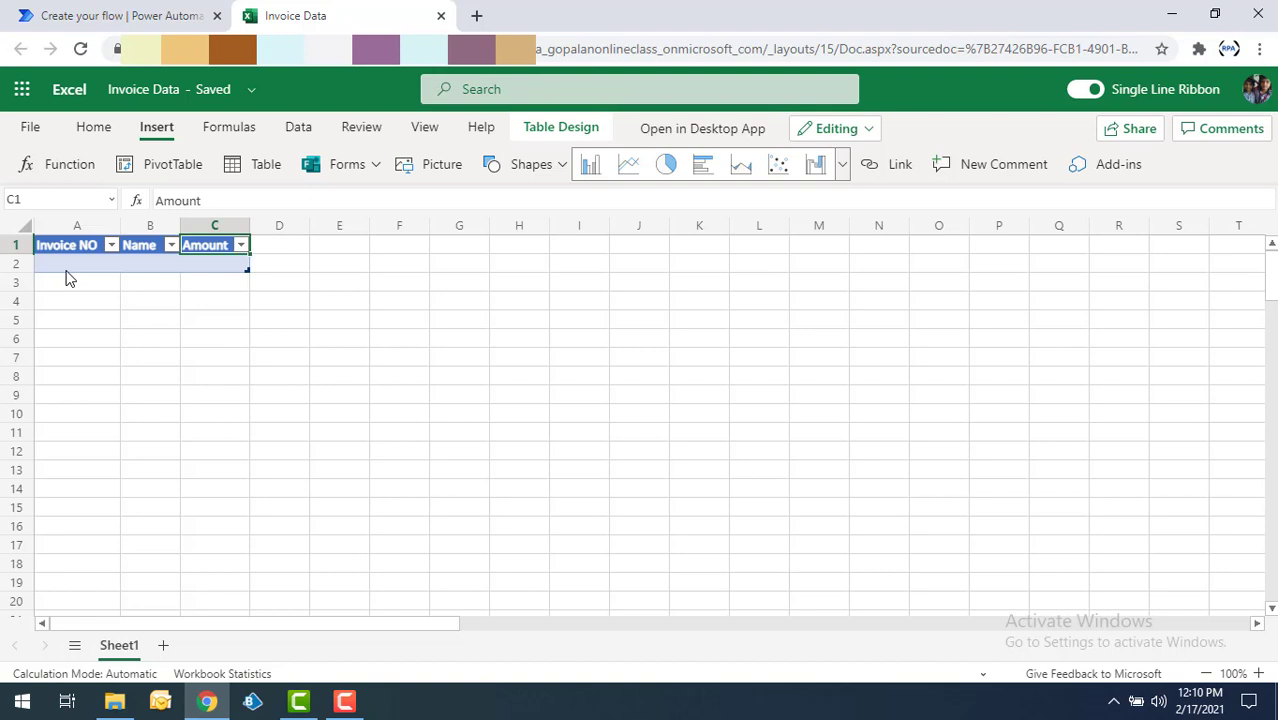
# Return to the flow and add the Excel Online (Business) action "Add a row into a table" after the form processing action.
pyautogui.click(115, 12)
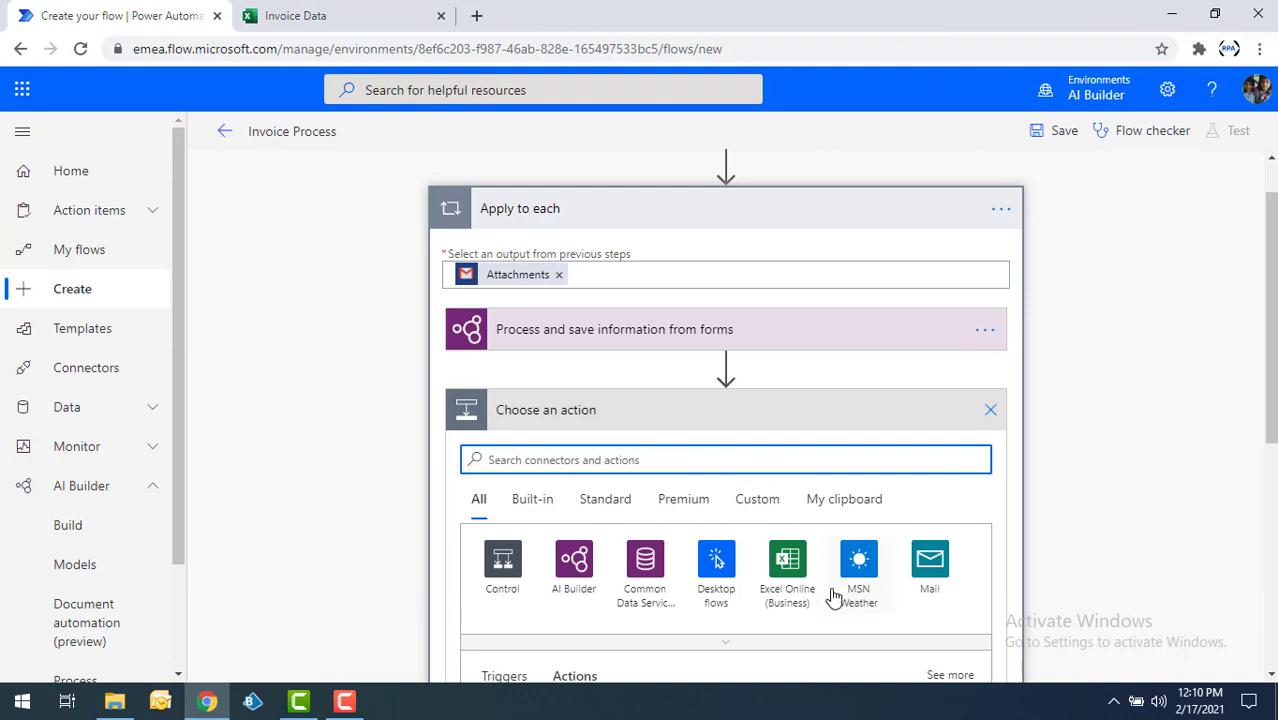
pyautogui.click(792, 570)
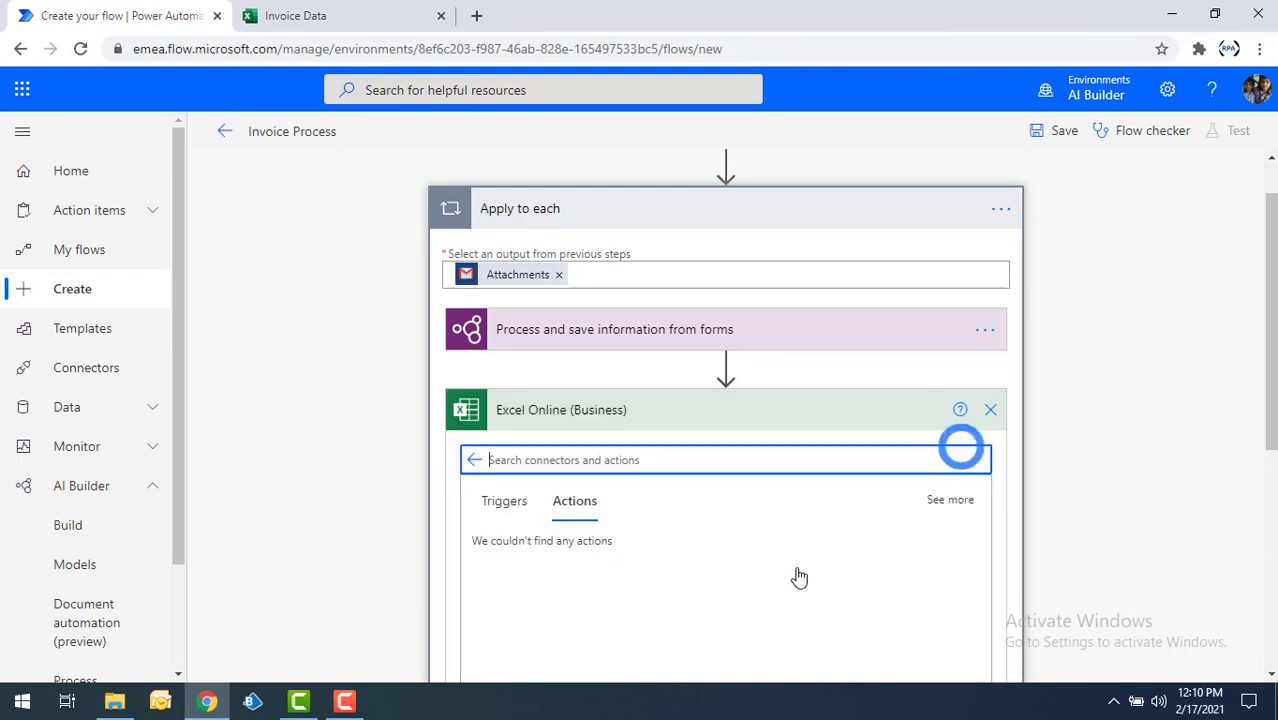
pyautogui.scroll(-1, 786, 521)
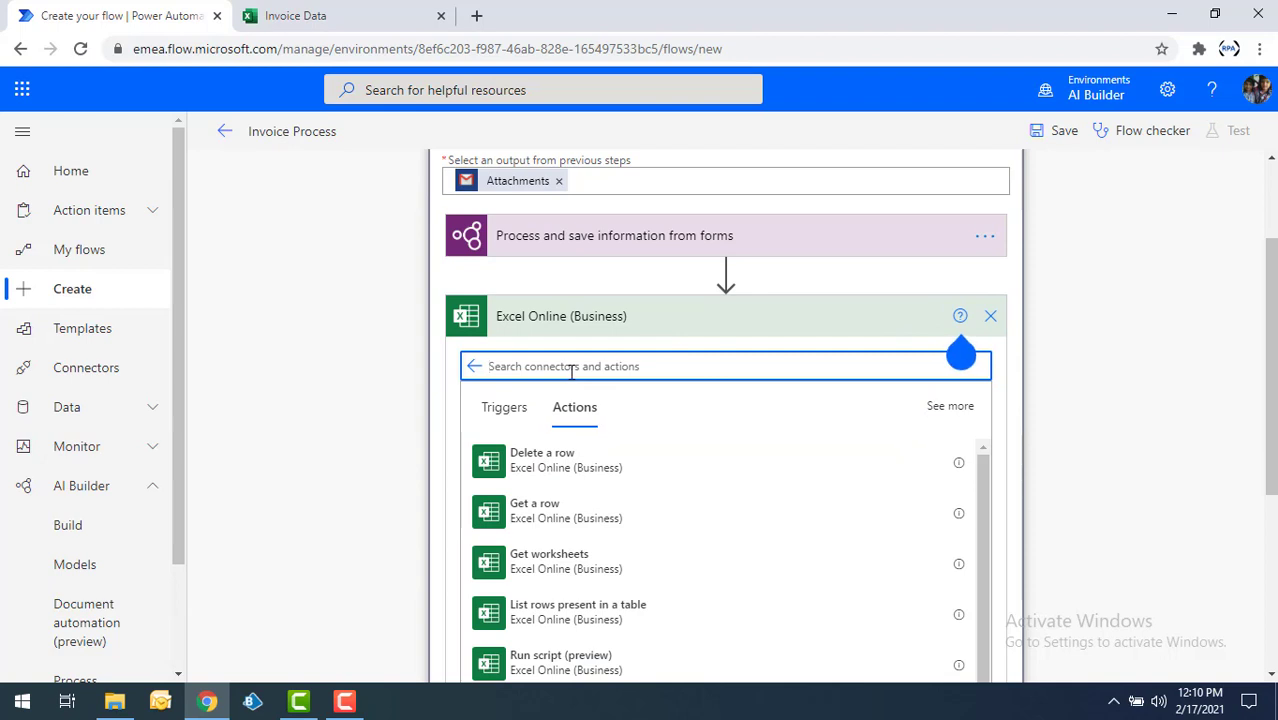
pyautogui.write('add')
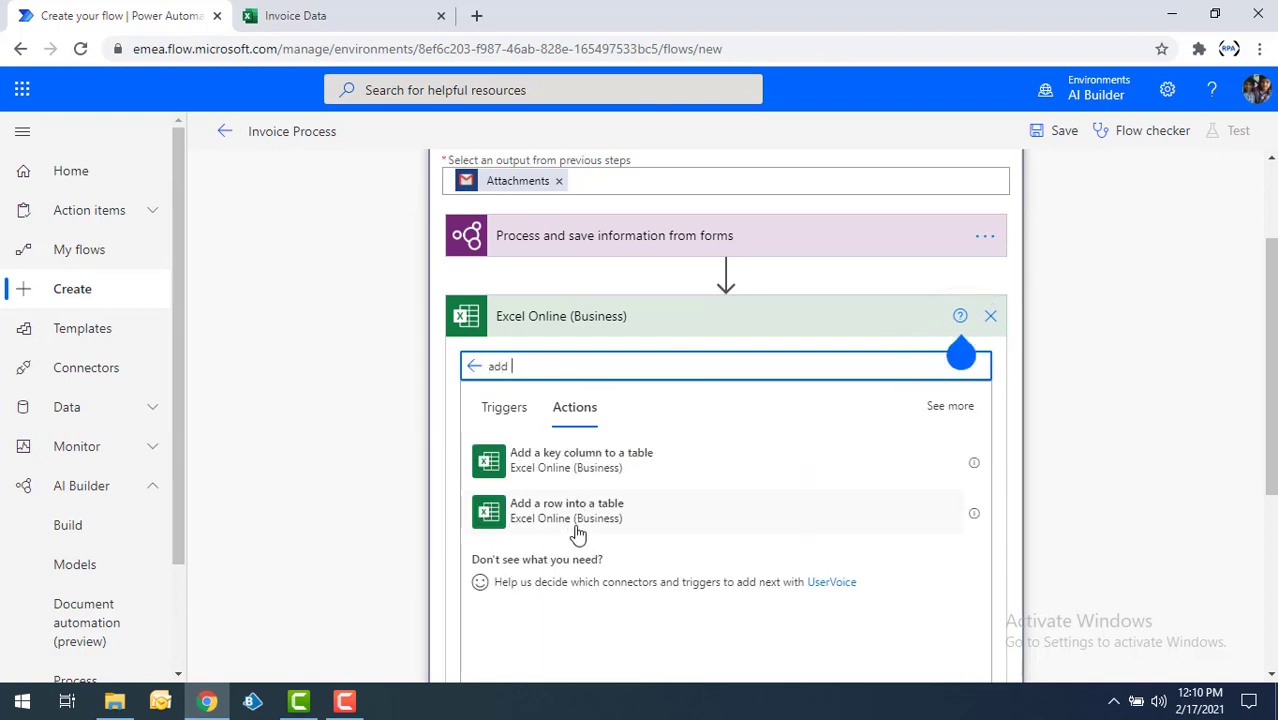
pyautogui.click(577, 525)
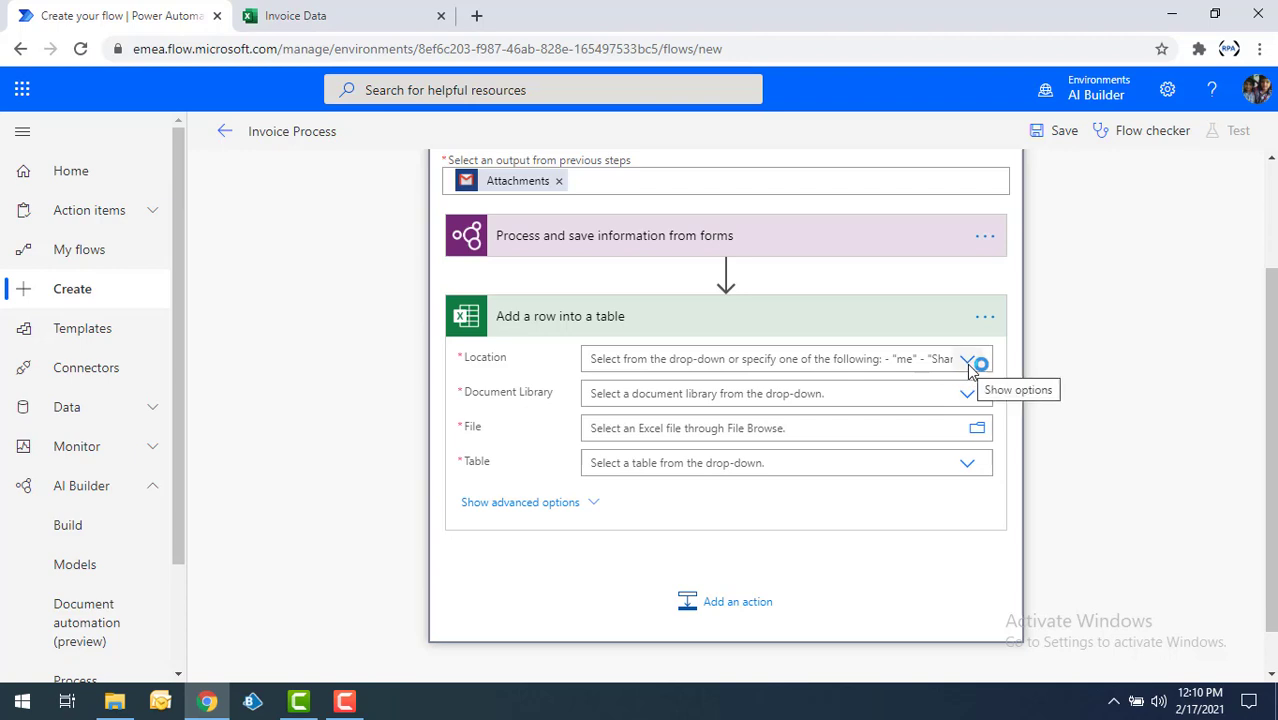
# Configure the row action with location OneDrive for Business, document library OneDrive, file /Invoice Data.xlsx and table Table1.
pyautogui.click(977, 429)
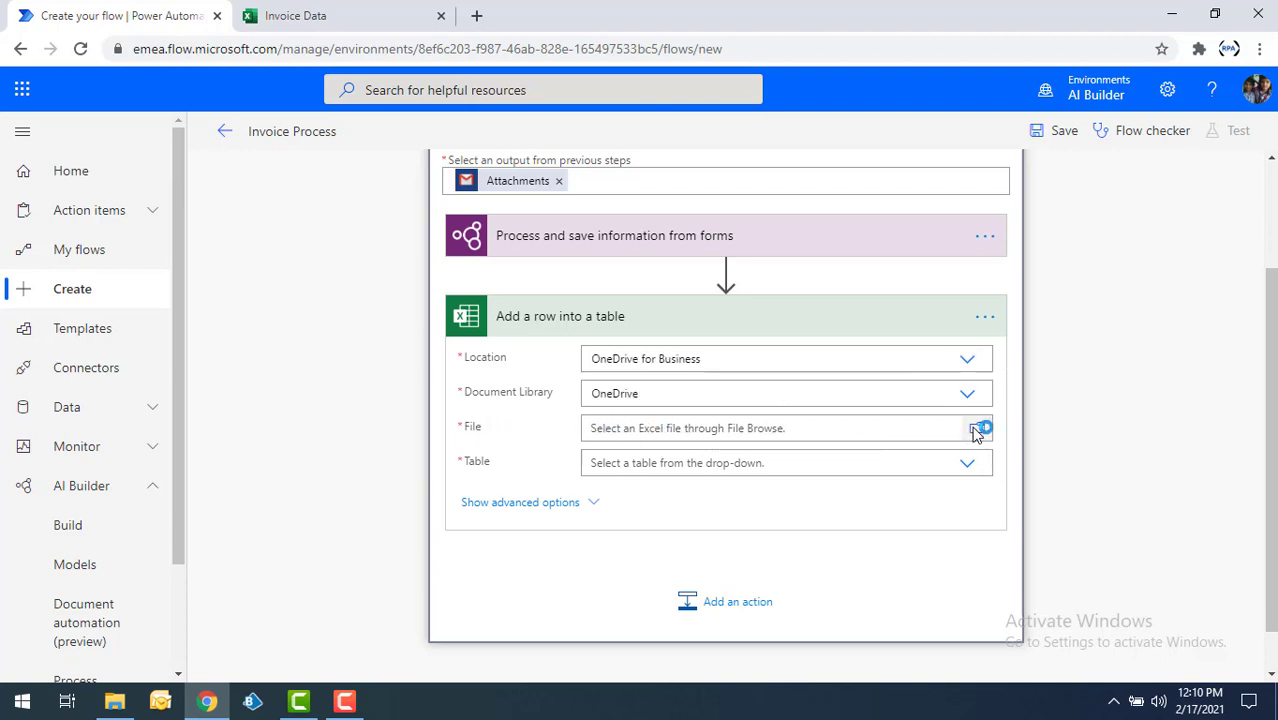
pyautogui.click(814, 531)
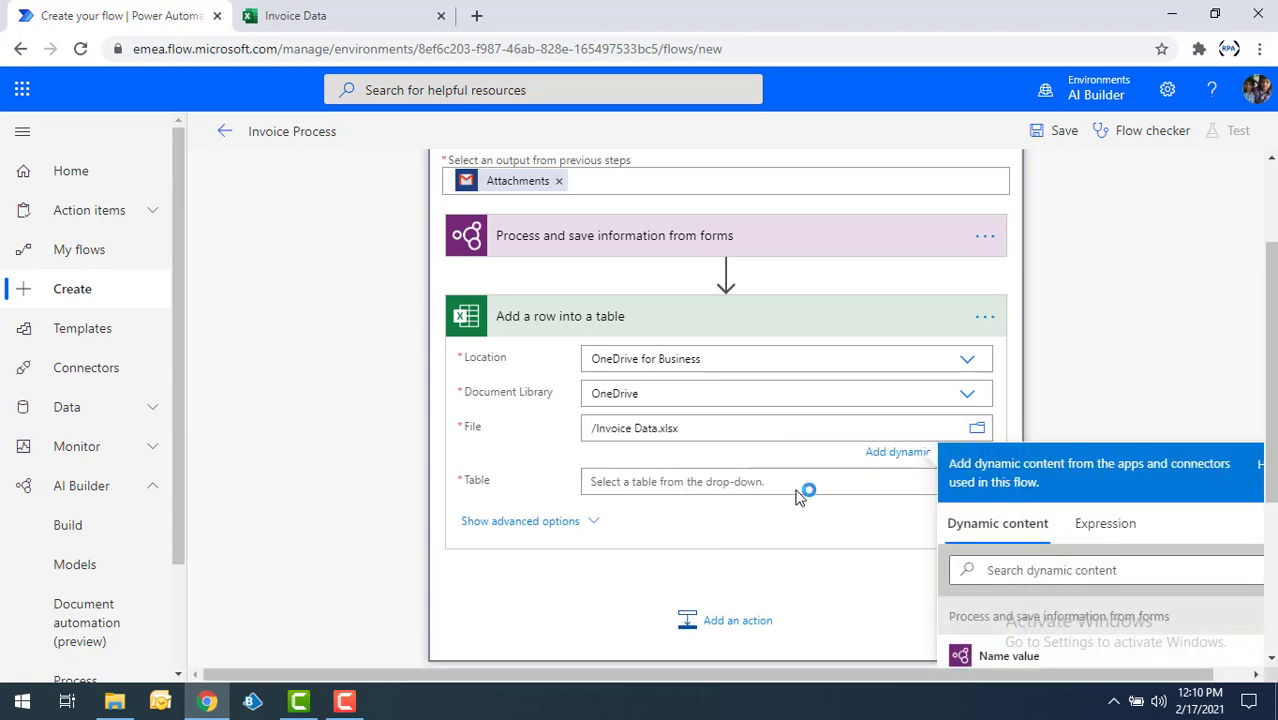
pyautogui.click(668, 484)
pyautogui.click(620, 512)
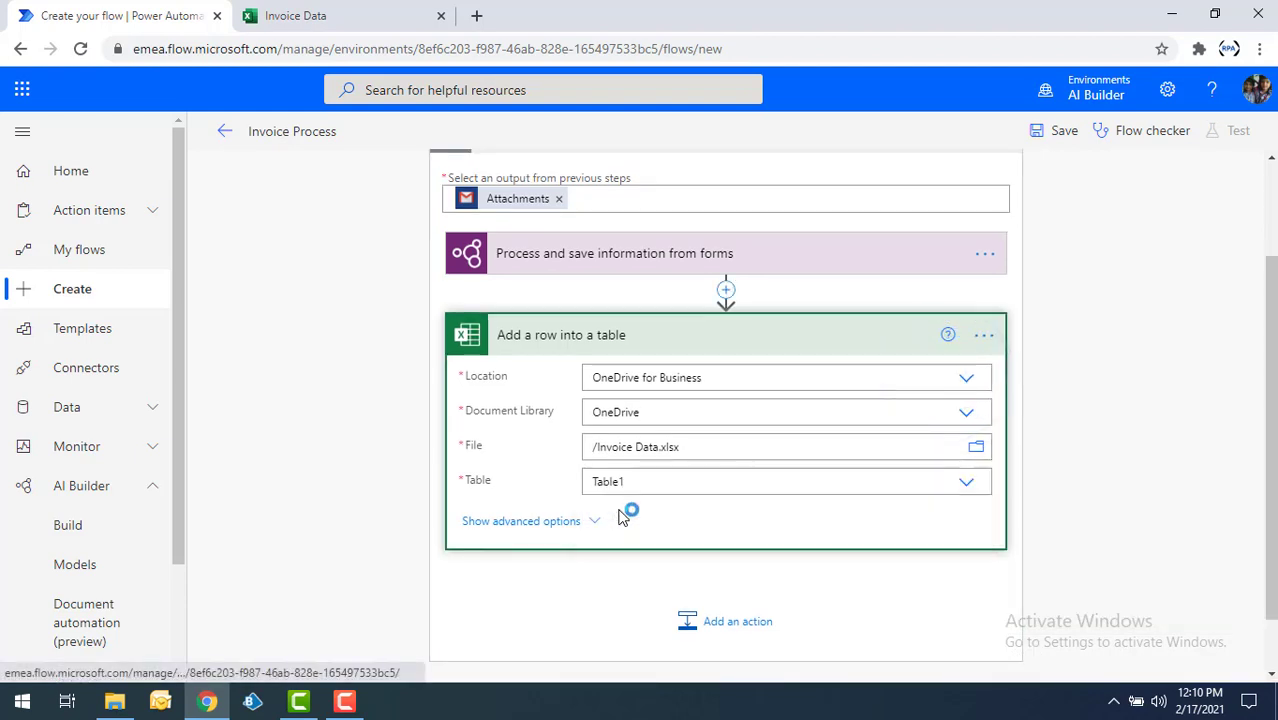
pyautogui.scroll(-1, 624, 513)
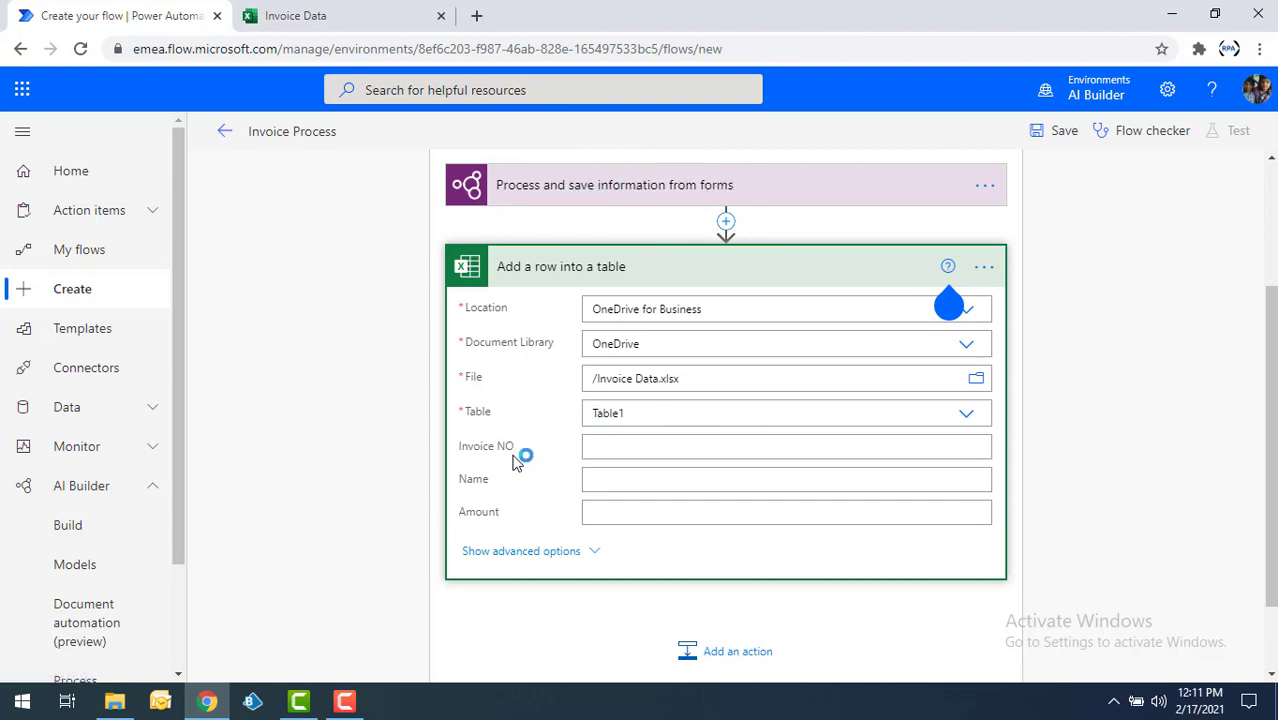
# Map the row's Invoice NO to the dynamic content Invoice No value and its Name to Name value.
pyautogui.click(606, 451)
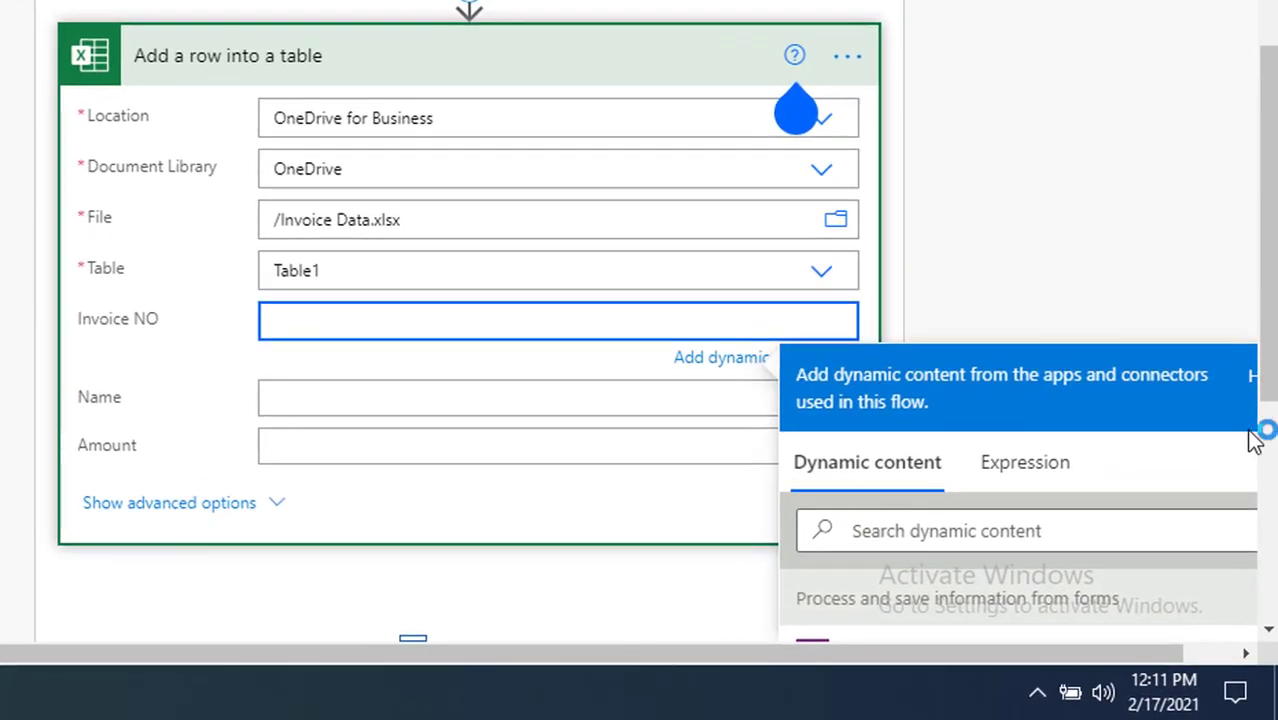
pyautogui.scroll(-3, 1255, 440)
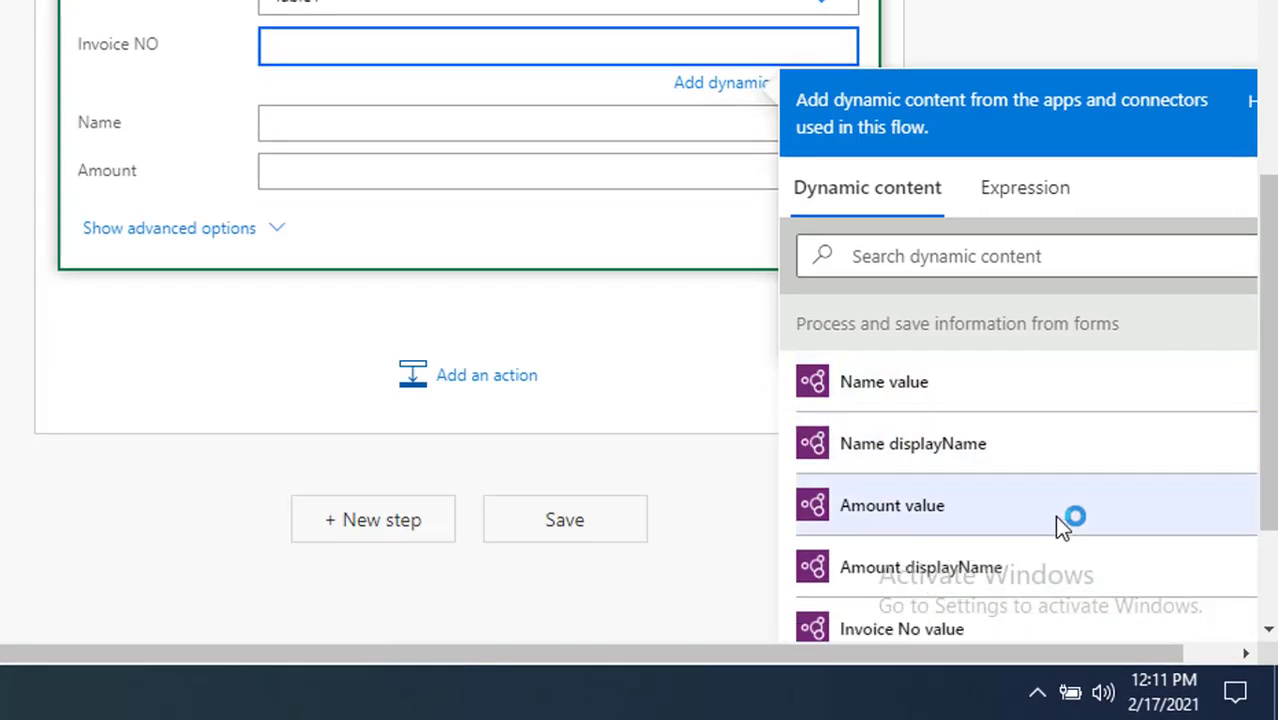
pyautogui.scroll(-1, 1049, 521)
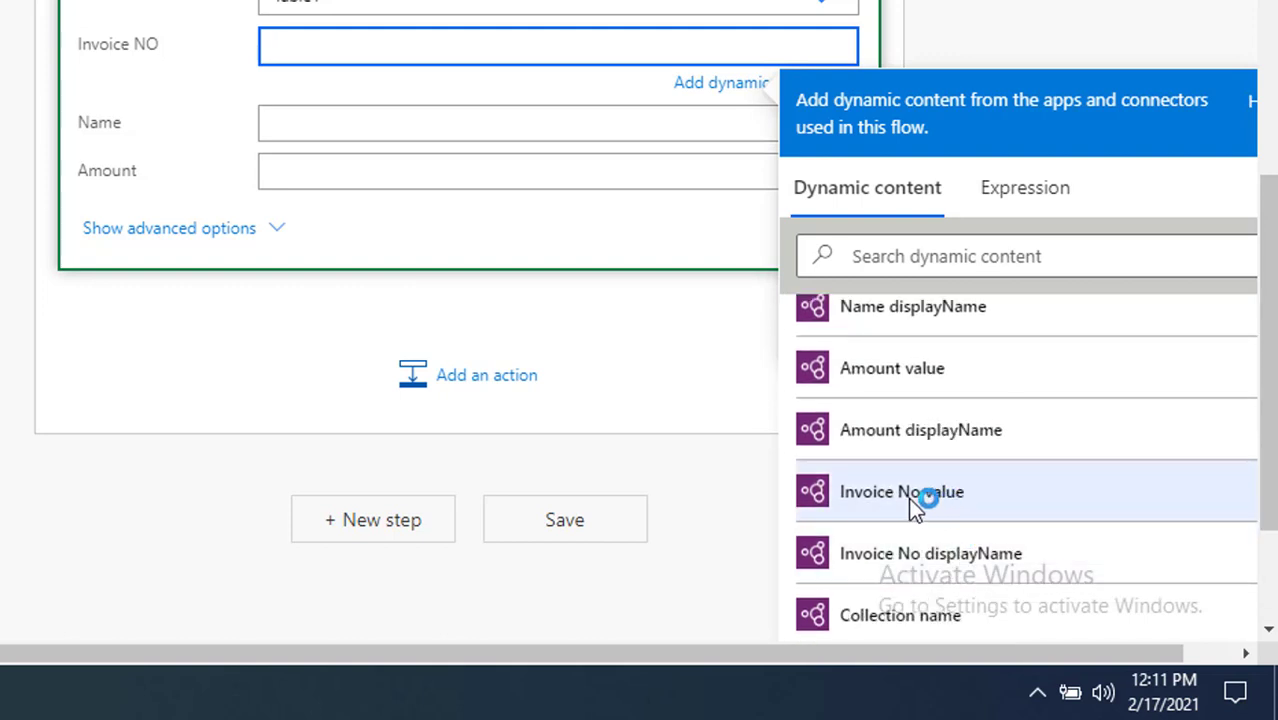
pyautogui.click(948, 505)
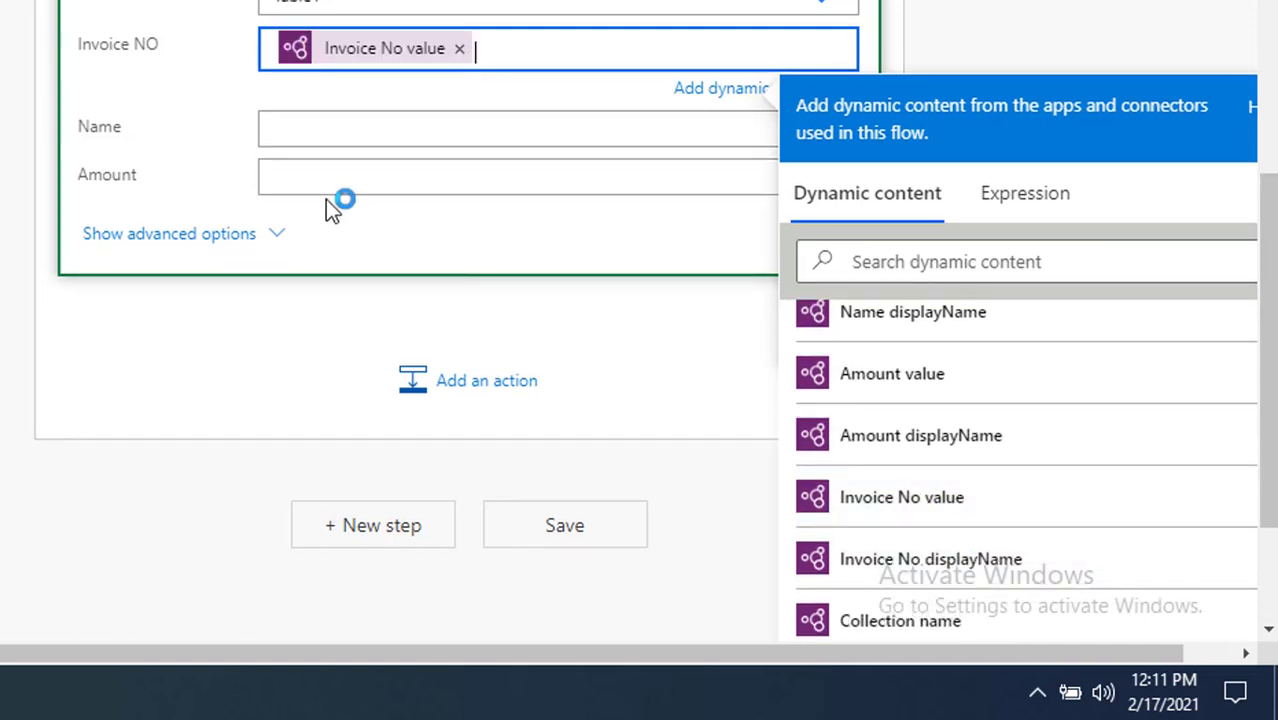
pyautogui.click(321, 128)
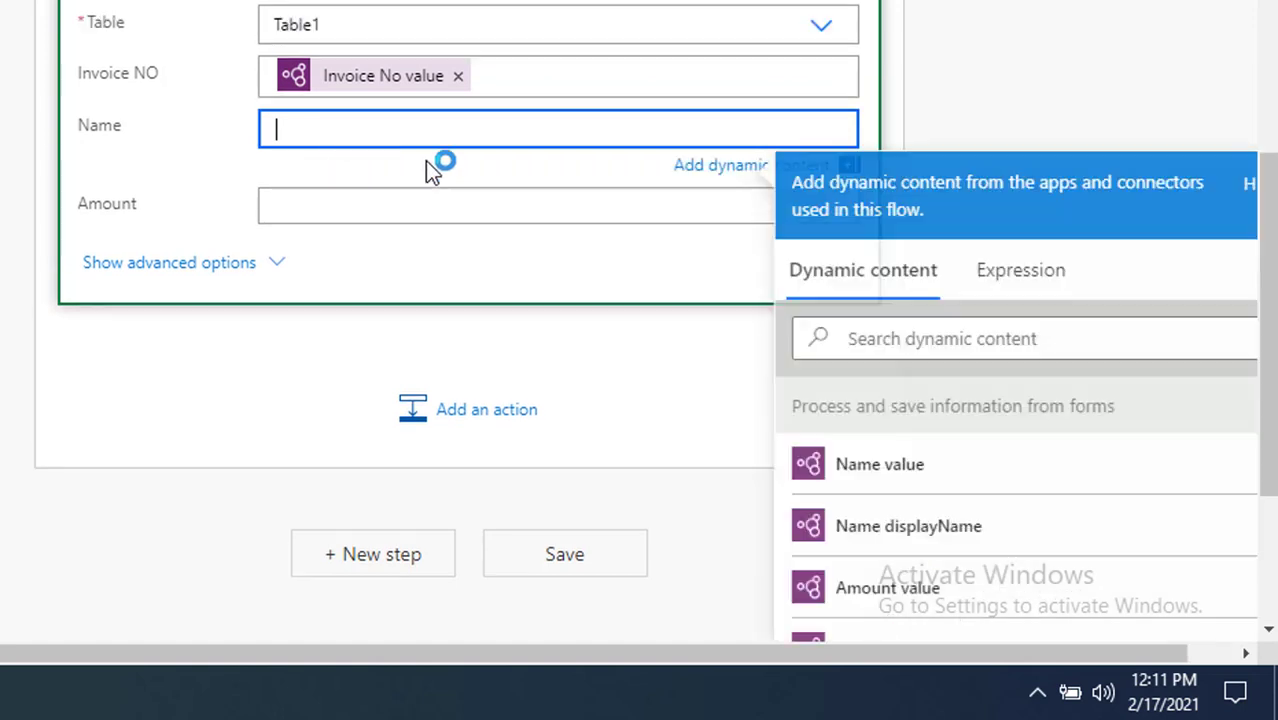
pyautogui.click(907, 464)
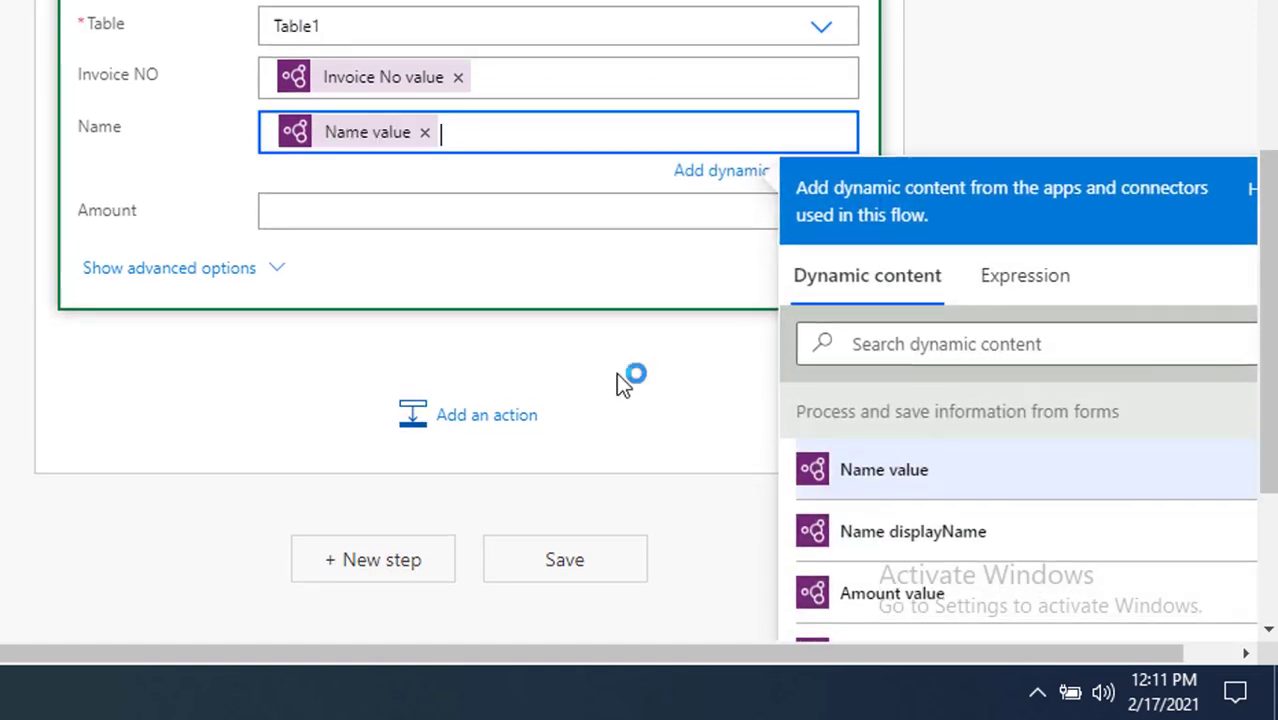
# Map the row's Amount to the dynamic content Amount value from the form processing action.
pyautogui.click(322, 210)
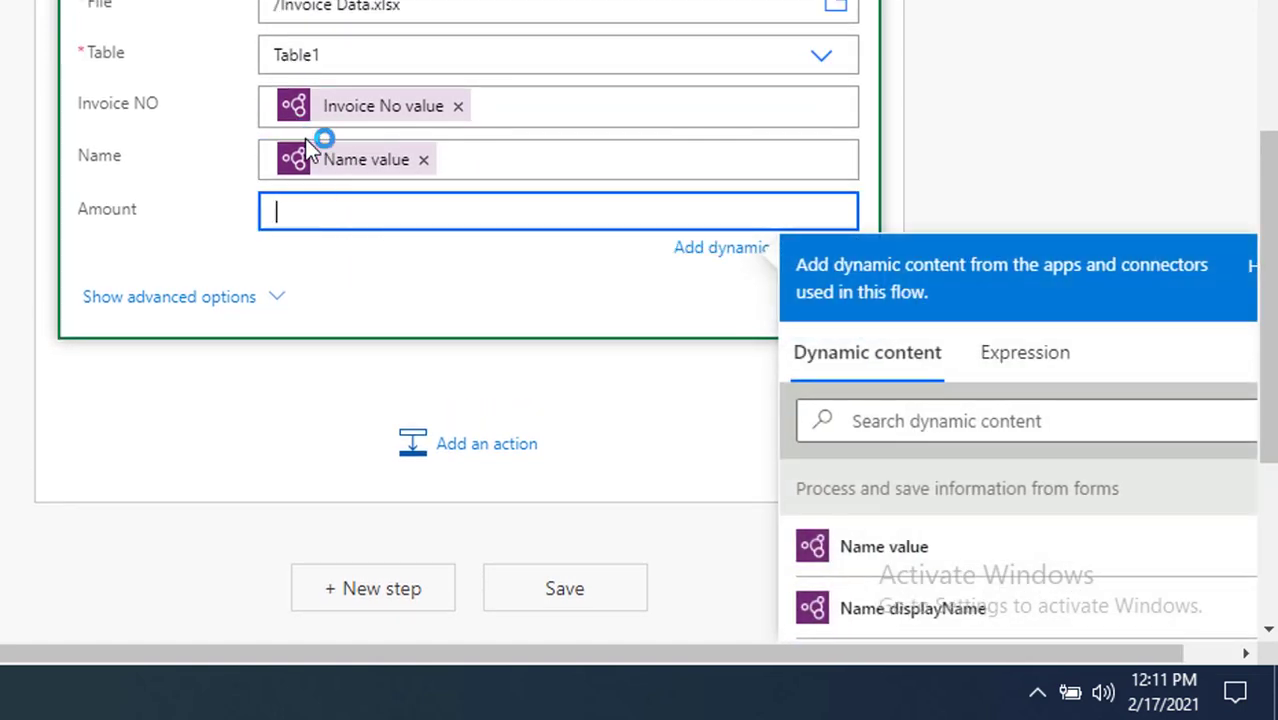
pyautogui.scroll(-3, 1150, 545)
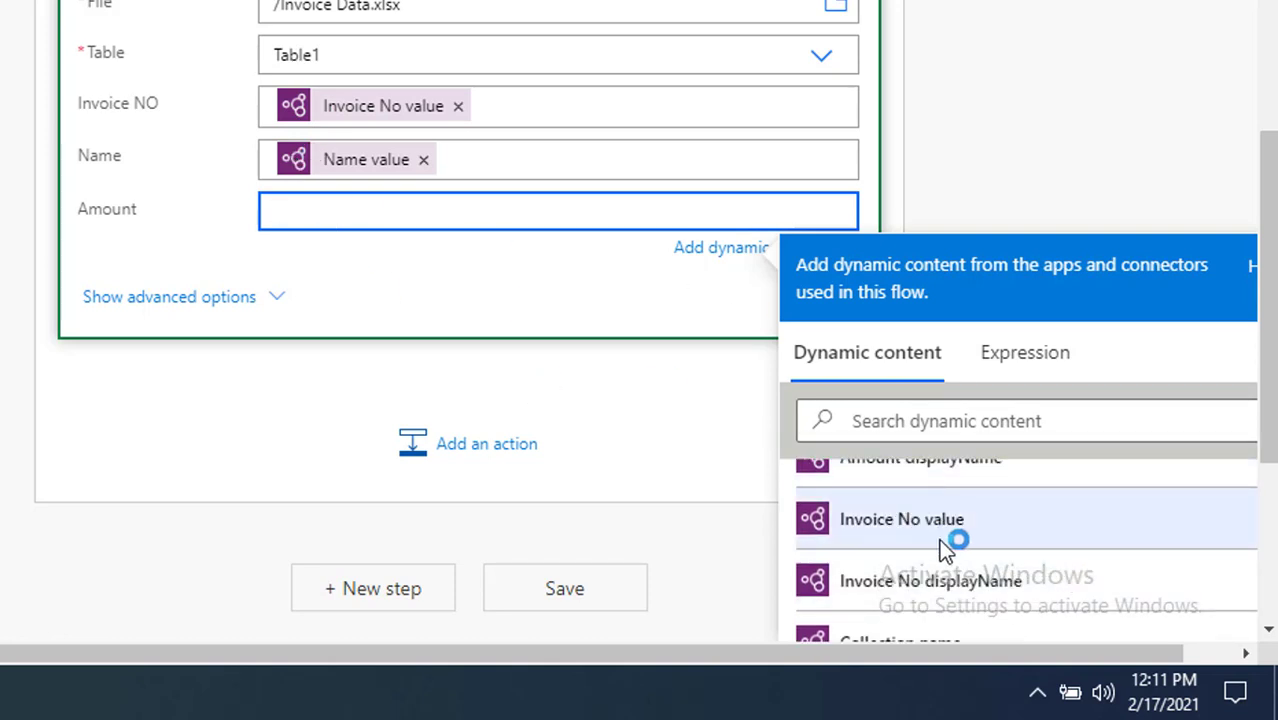
pyautogui.scroll(-2, 950, 542)
pyautogui.scroll(2, 958, 608)
pyautogui.scroll(2, 948, 607)
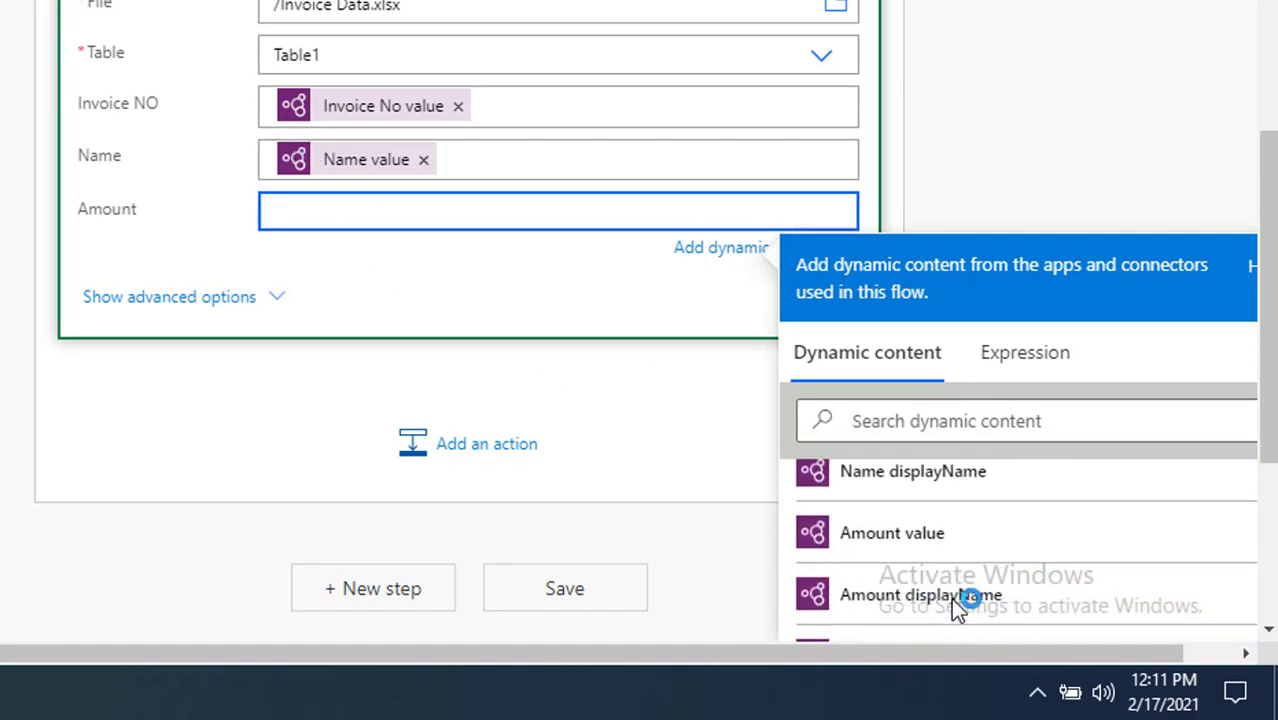
pyautogui.click(921, 536)
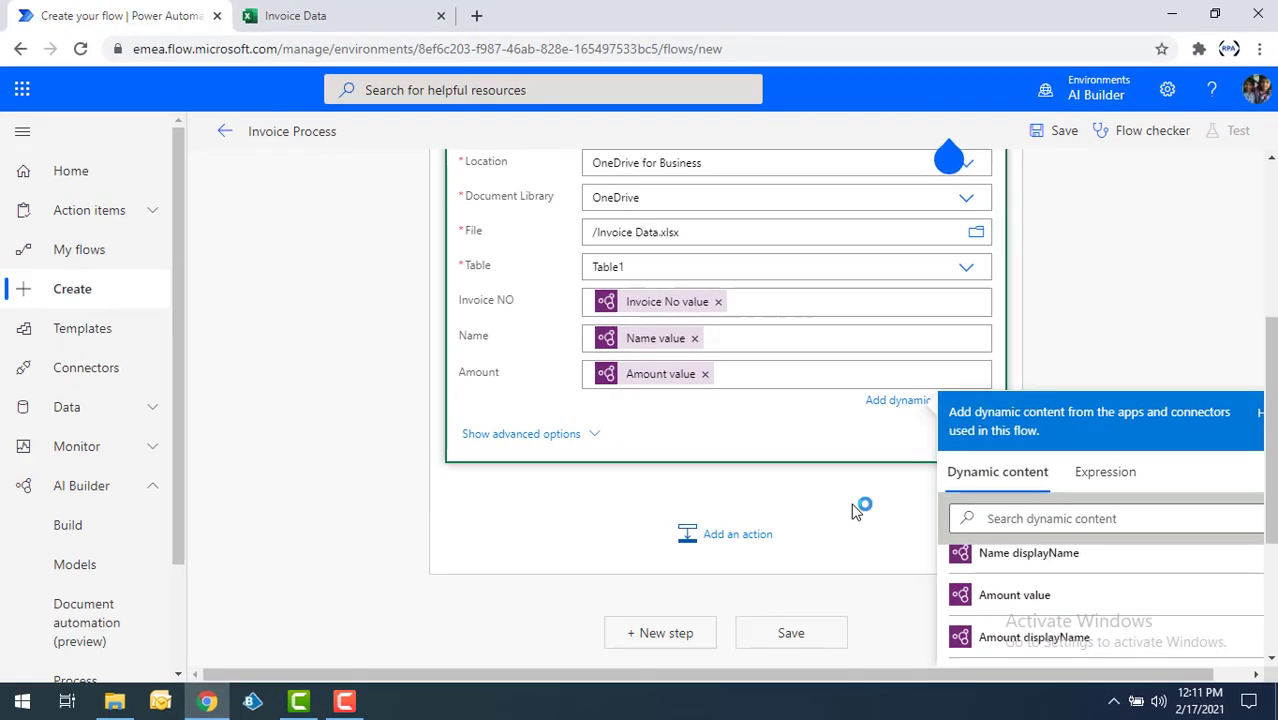
pyautogui.click(734, 443)
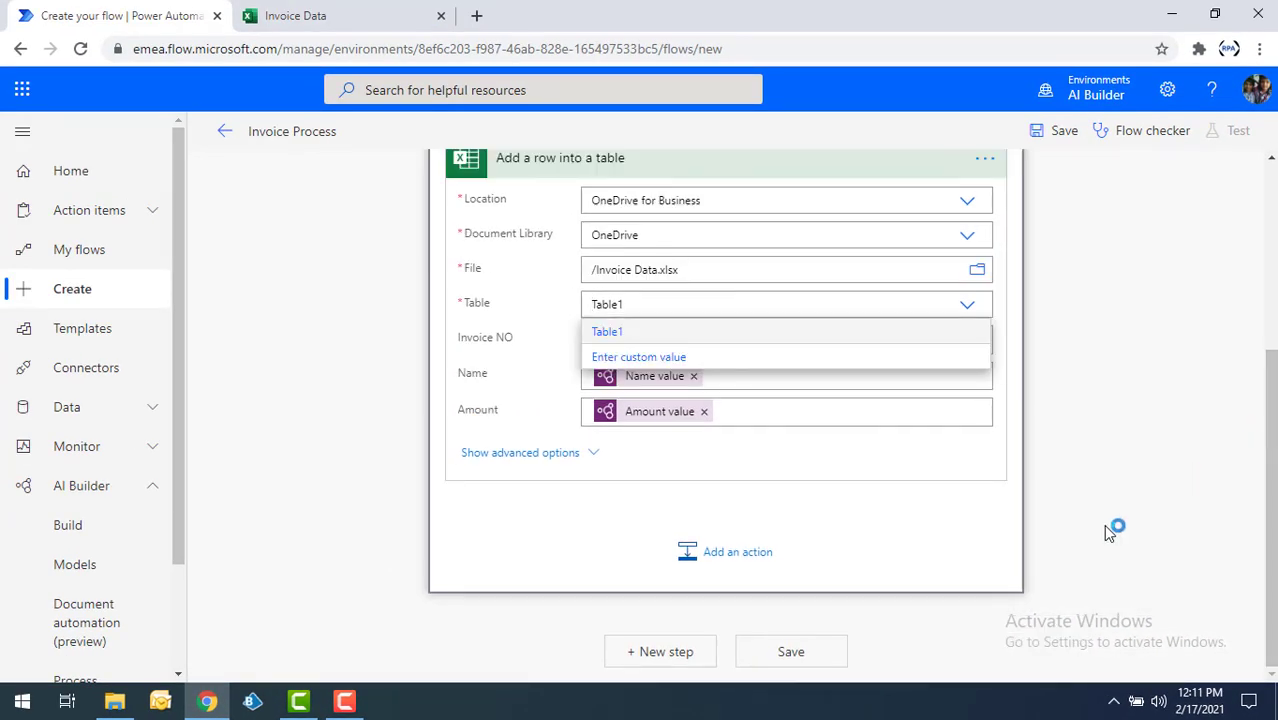
# Save the flow, then test it manually and expand the Apply to each loop in the run.
pyautogui.click(800, 652)
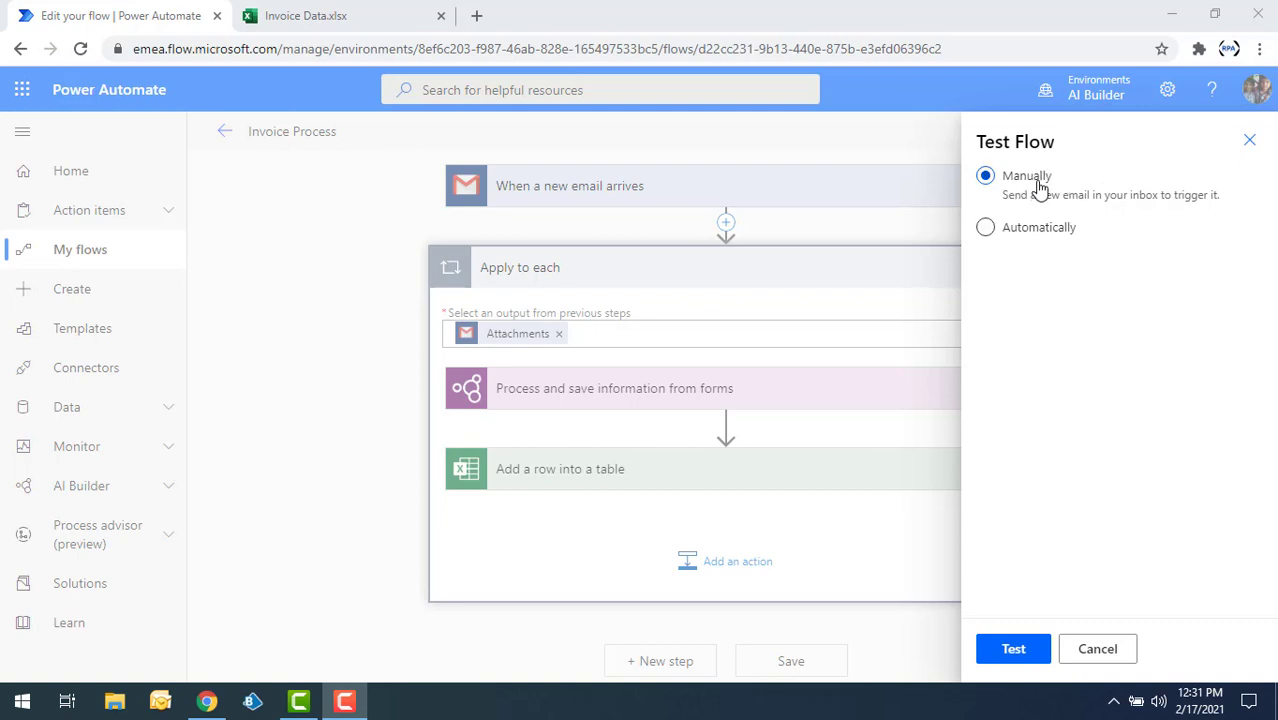
pyautogui.click(1014, 649)
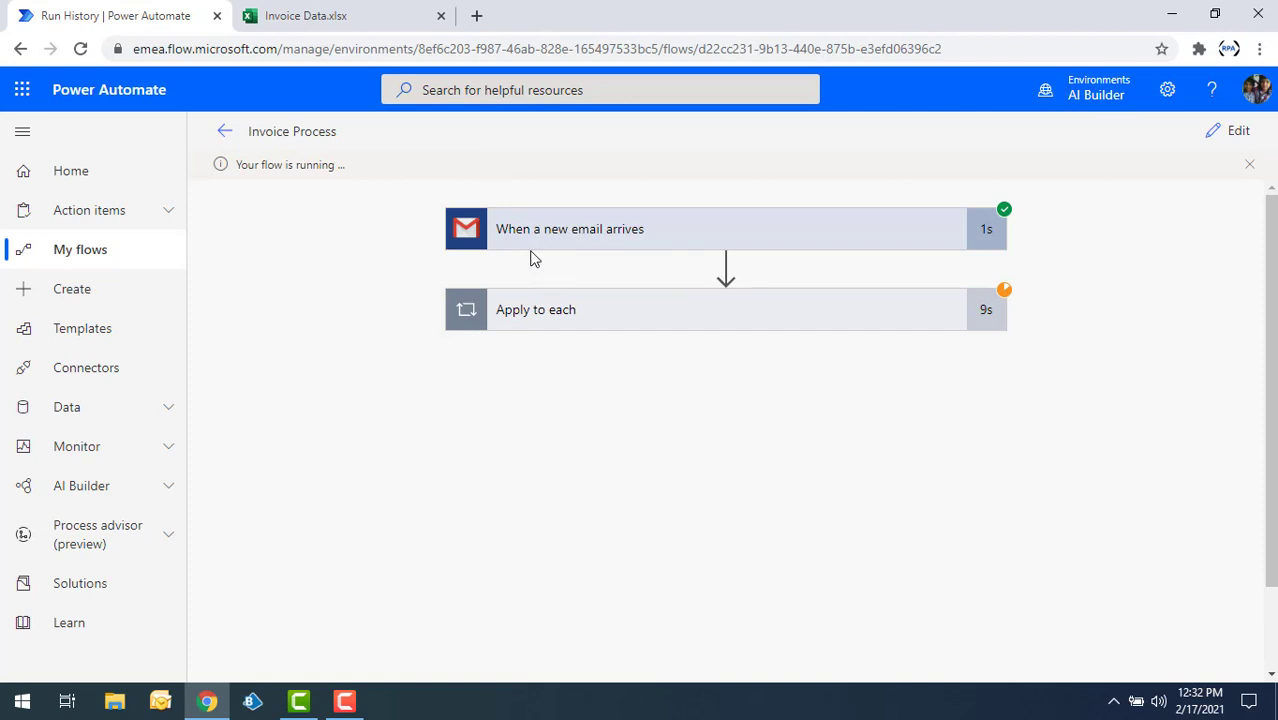
pyautogui.click(578, 326)
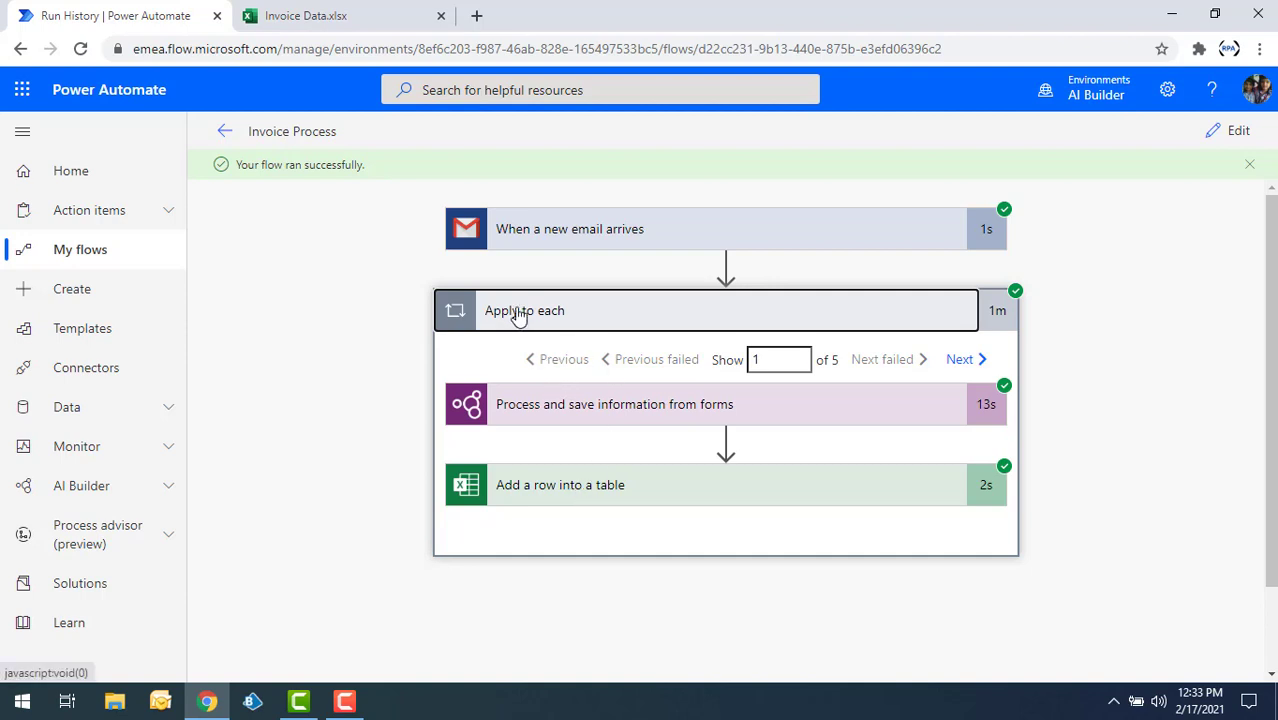
# Switch to the Invoice Data workbook and examine the invoice number, name and amount in the first data row.
pyautogui.click(347, 24)
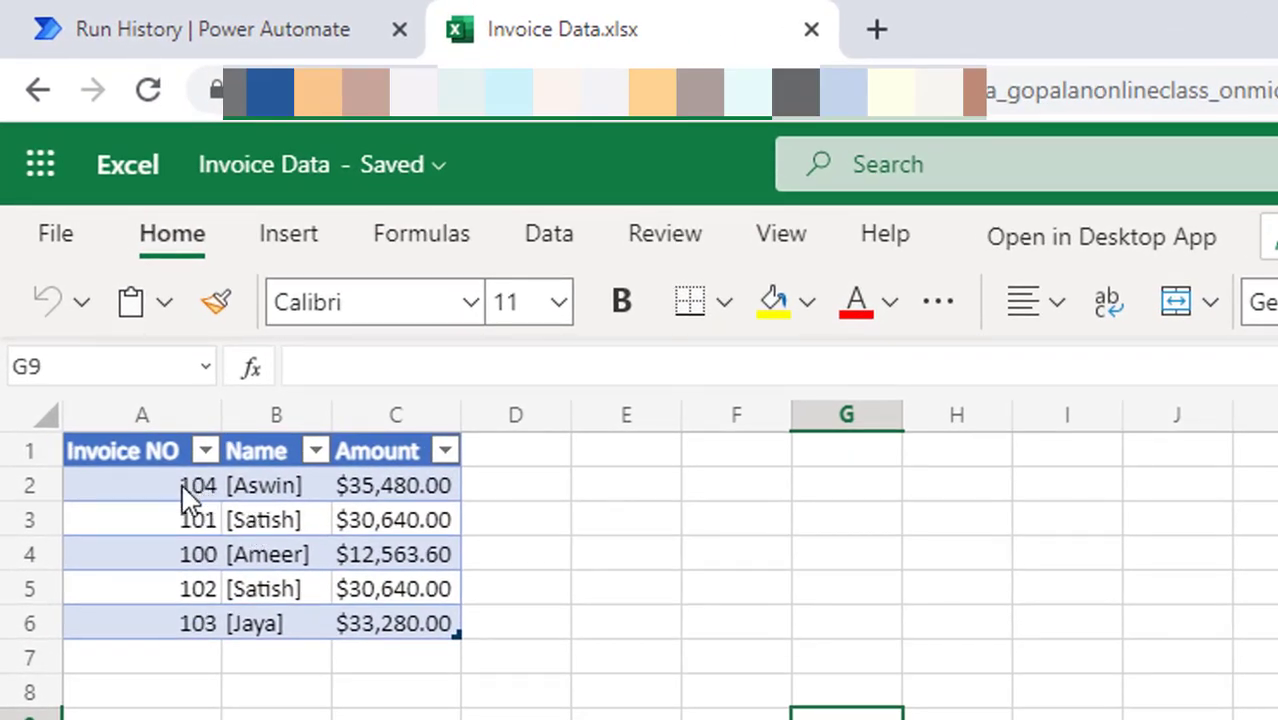
pyautogui.click(184, 486)
pyautogui.click(285, 492)
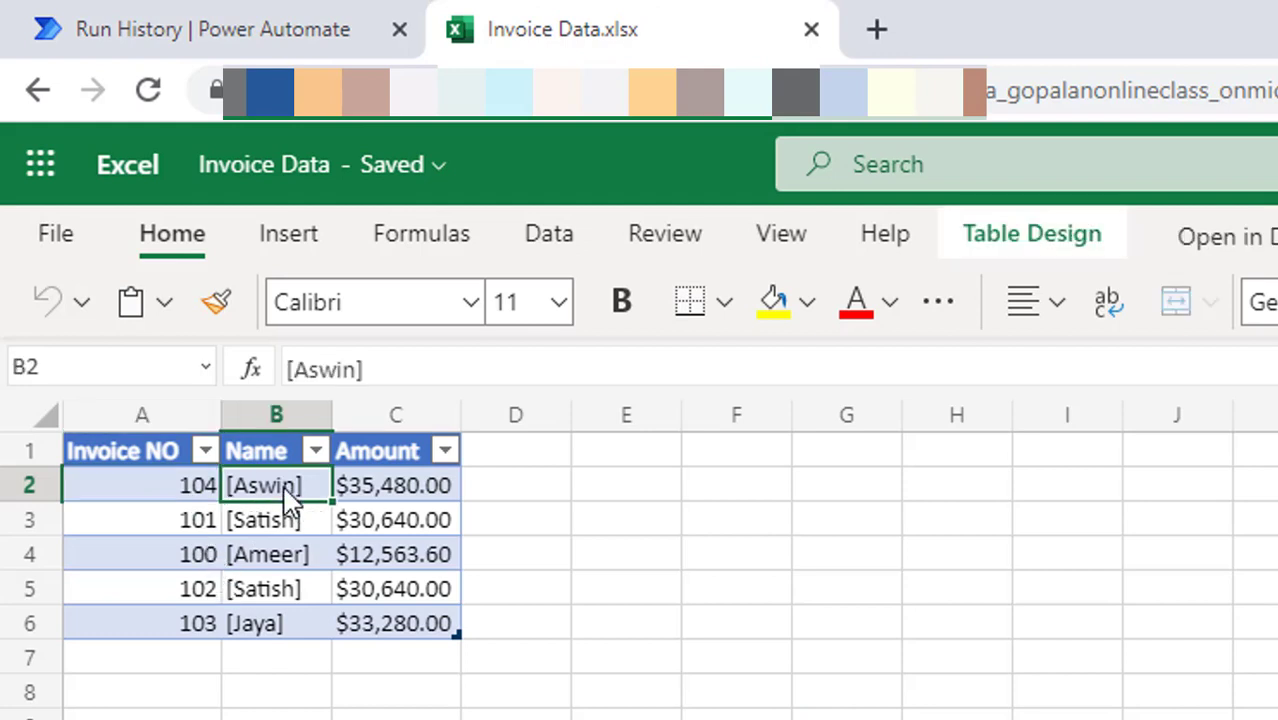
pyautogui.click(375, 494)
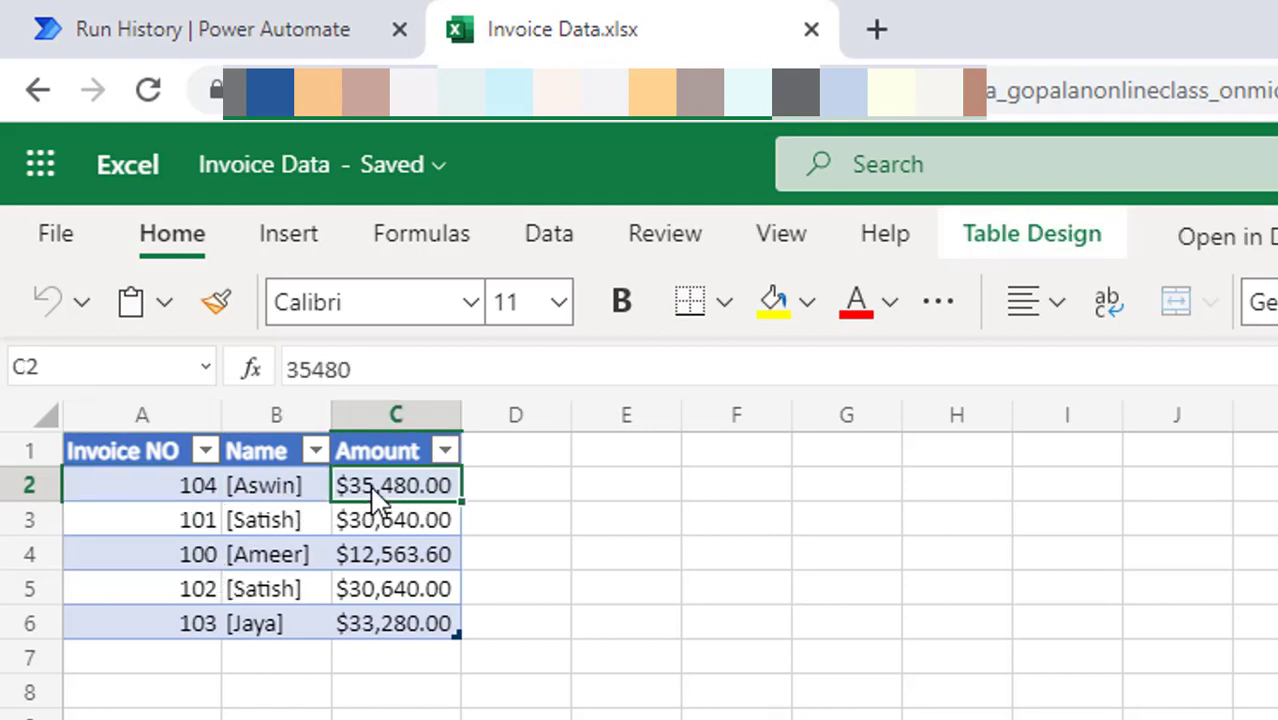